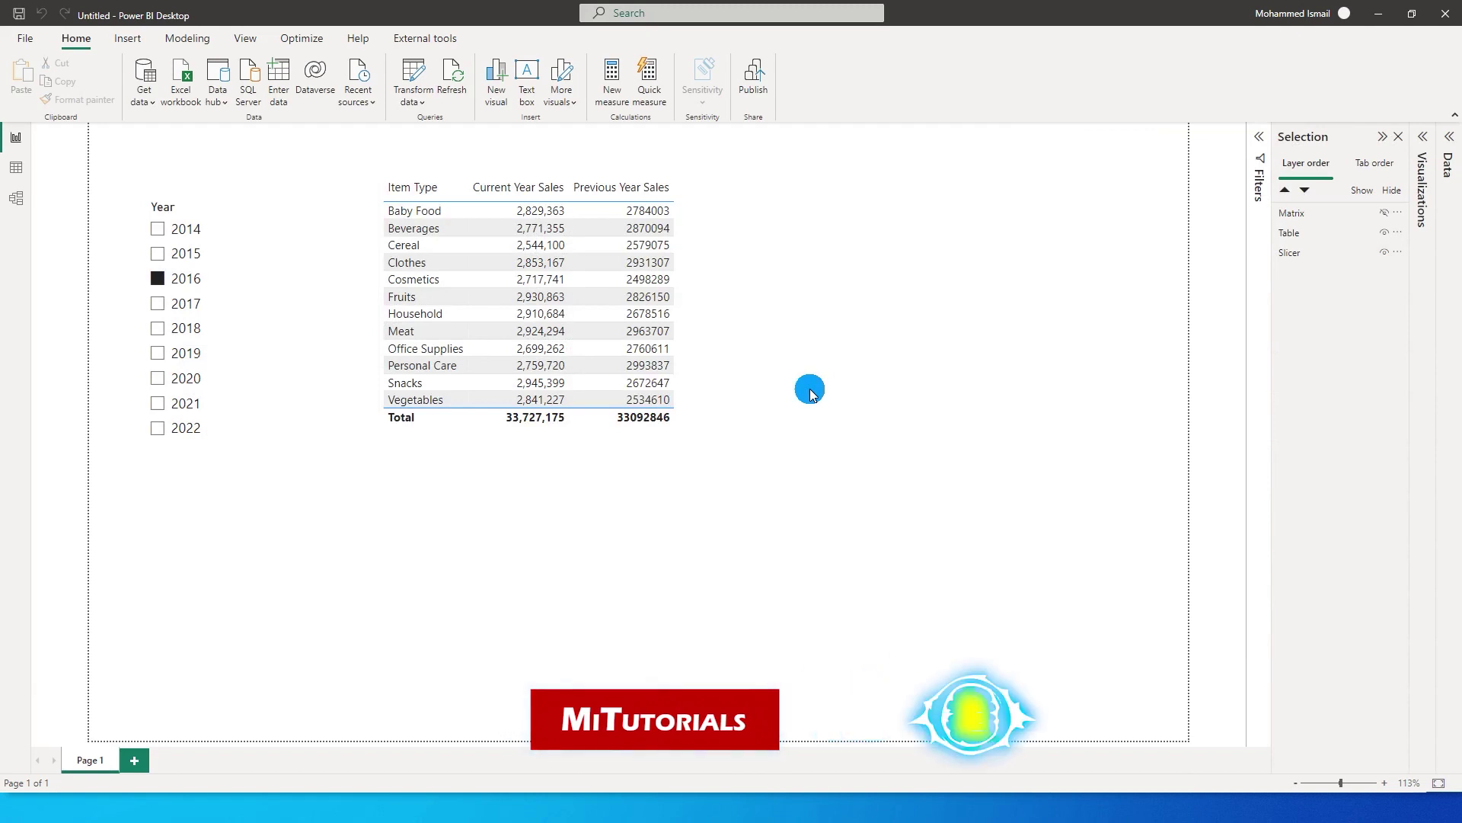
Step: Filter to 2019, unhide the year-labelled matrix, switch to 2021, then view the Calendar table's rows
{"action": "left_click", "coordinate": [811, 392]}
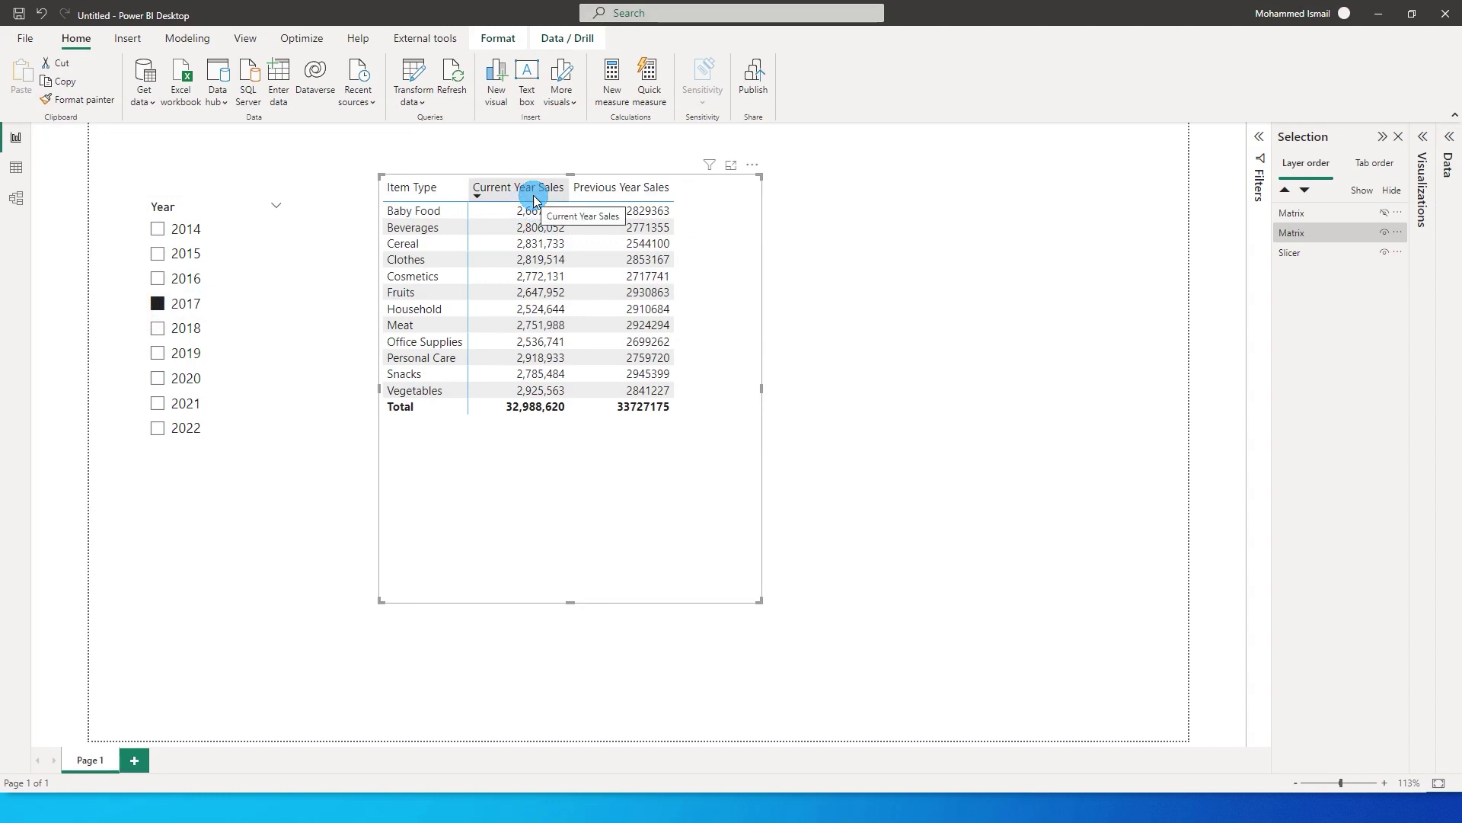
{"action": "left_click", "coordinate": [157, 353]}
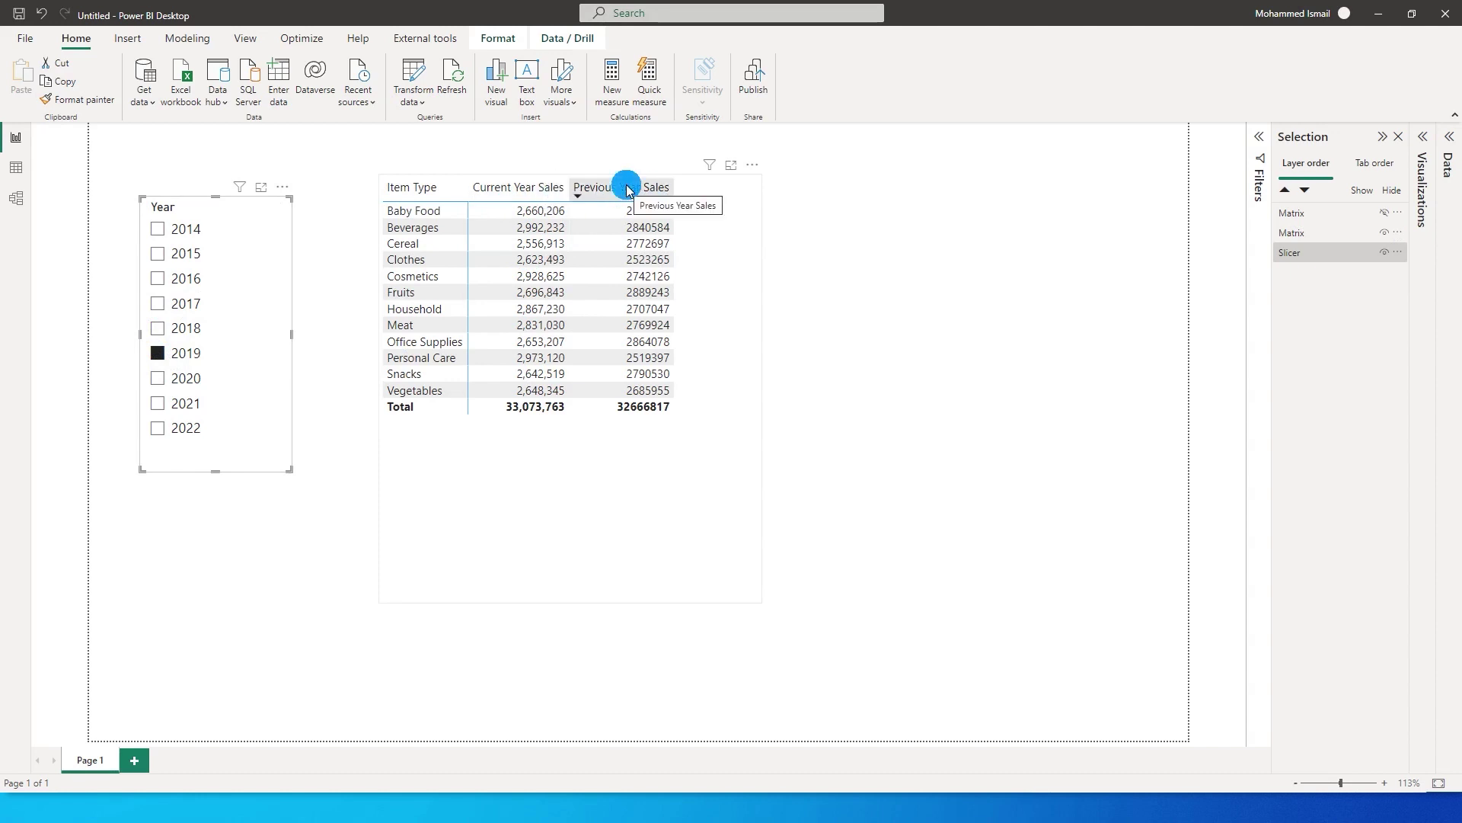
{"action": "left_click", "coordinate": [1384, 213]}
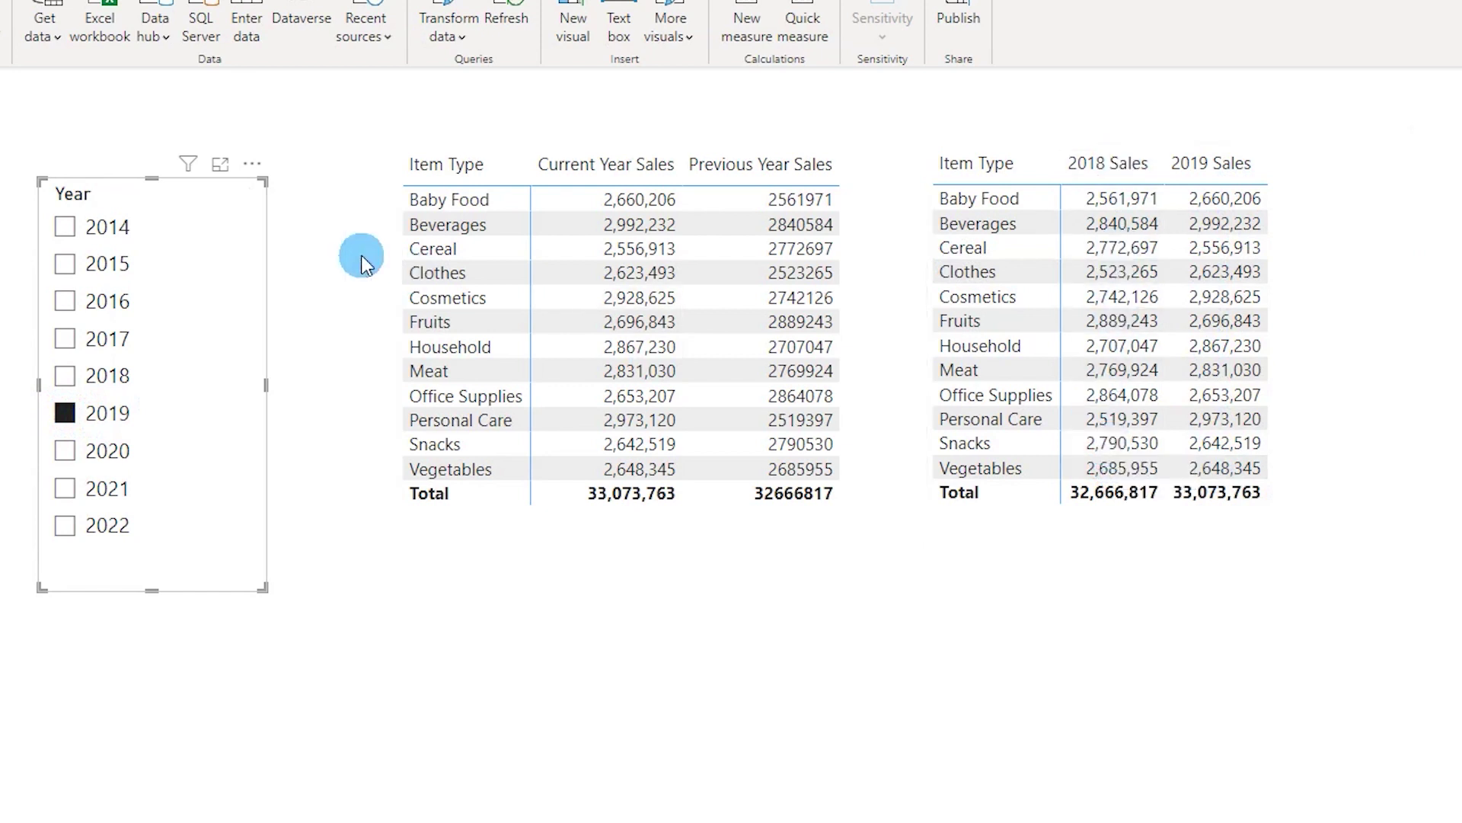
{"action": "left_click", "coordinate": [65, 488]}
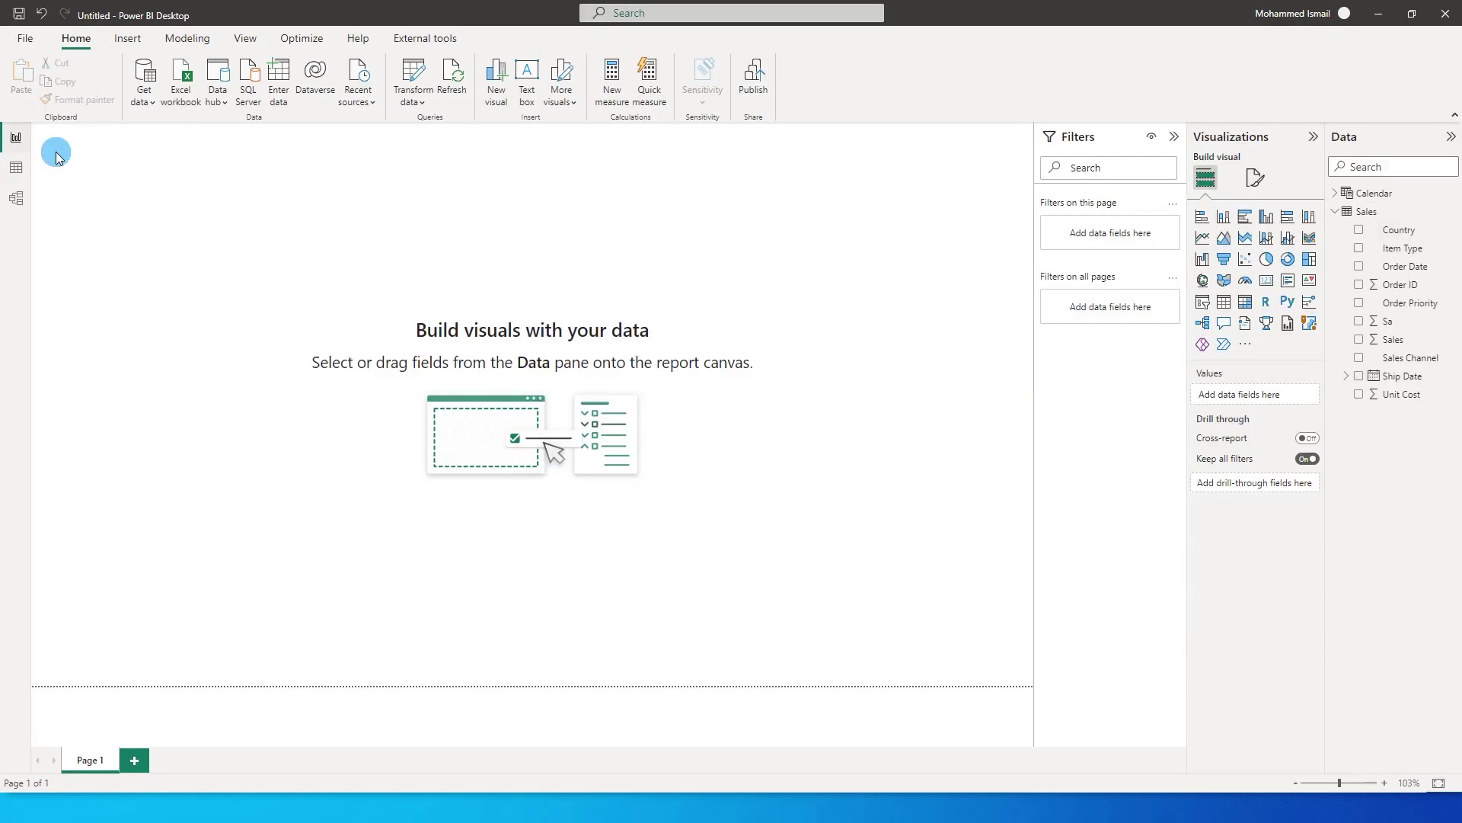
{"action": "left_click", "coordinate": [16, 170]}
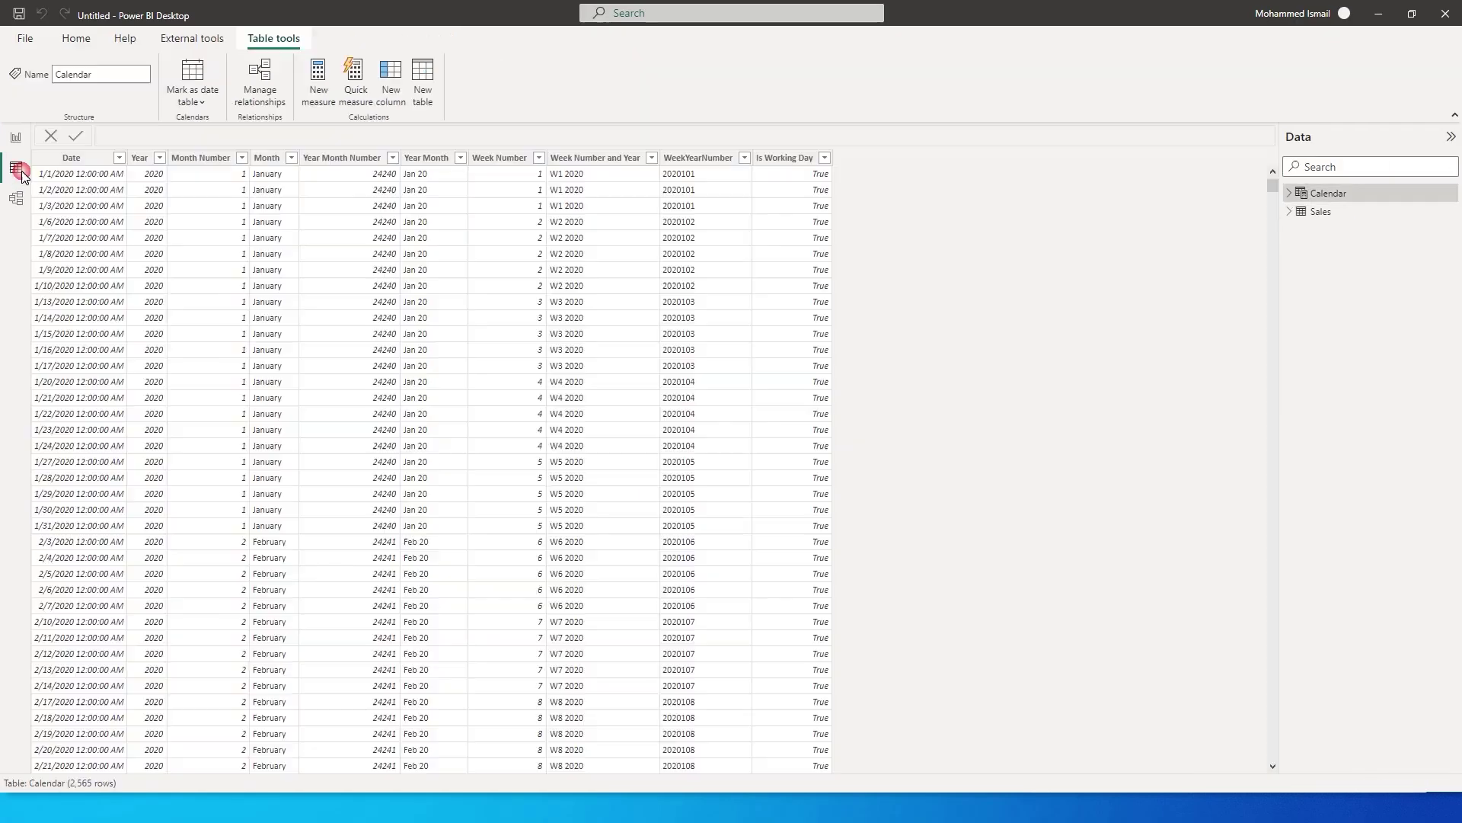
Step: Inspect the Sales and Calendar tables and their date relationship, then return to Page 1
{"action": "left_click", "coordinate": [1322, 212]}
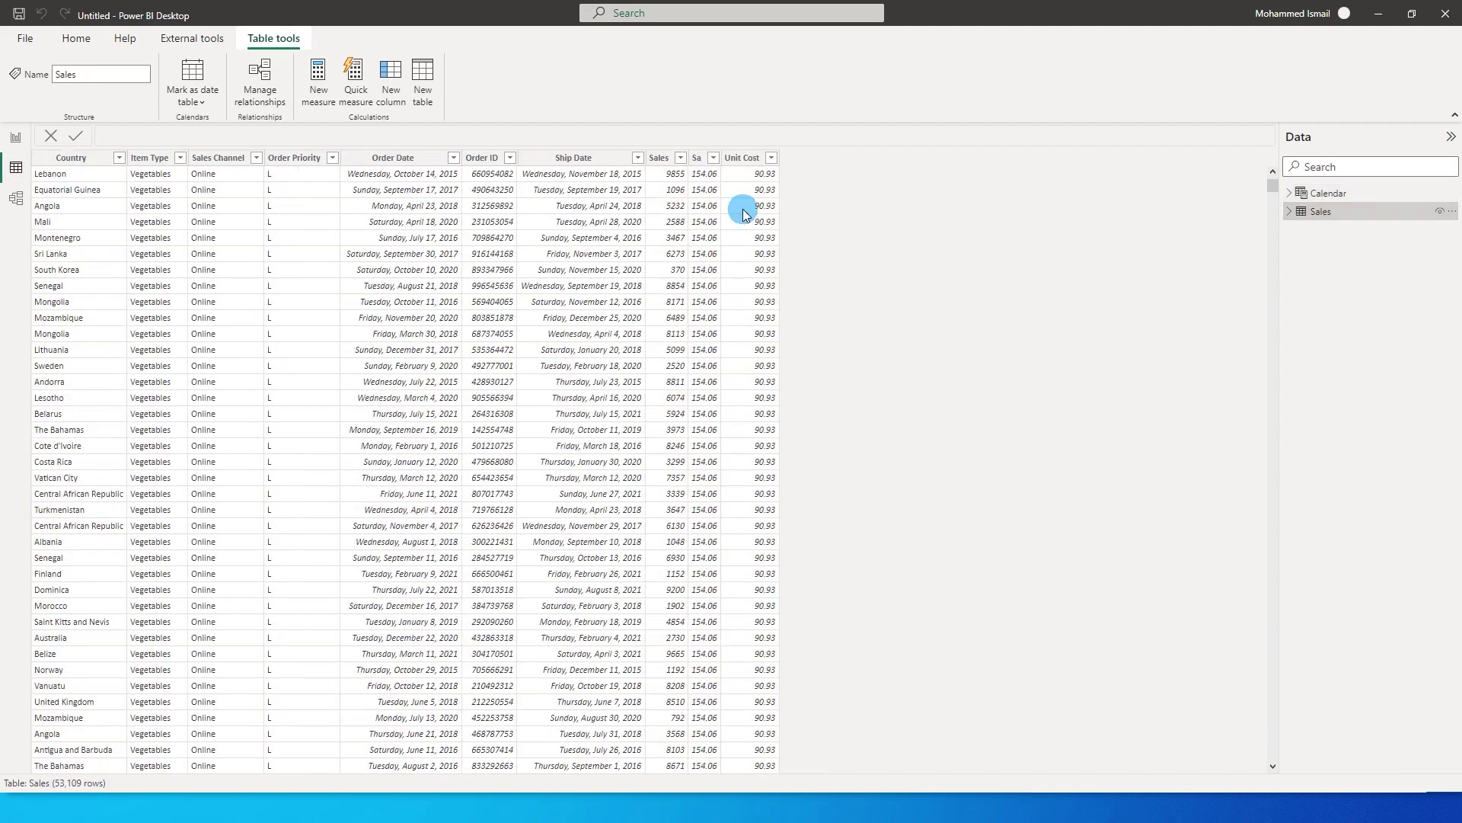
{"action": "left_click", "coordinate": [1323, 201]}
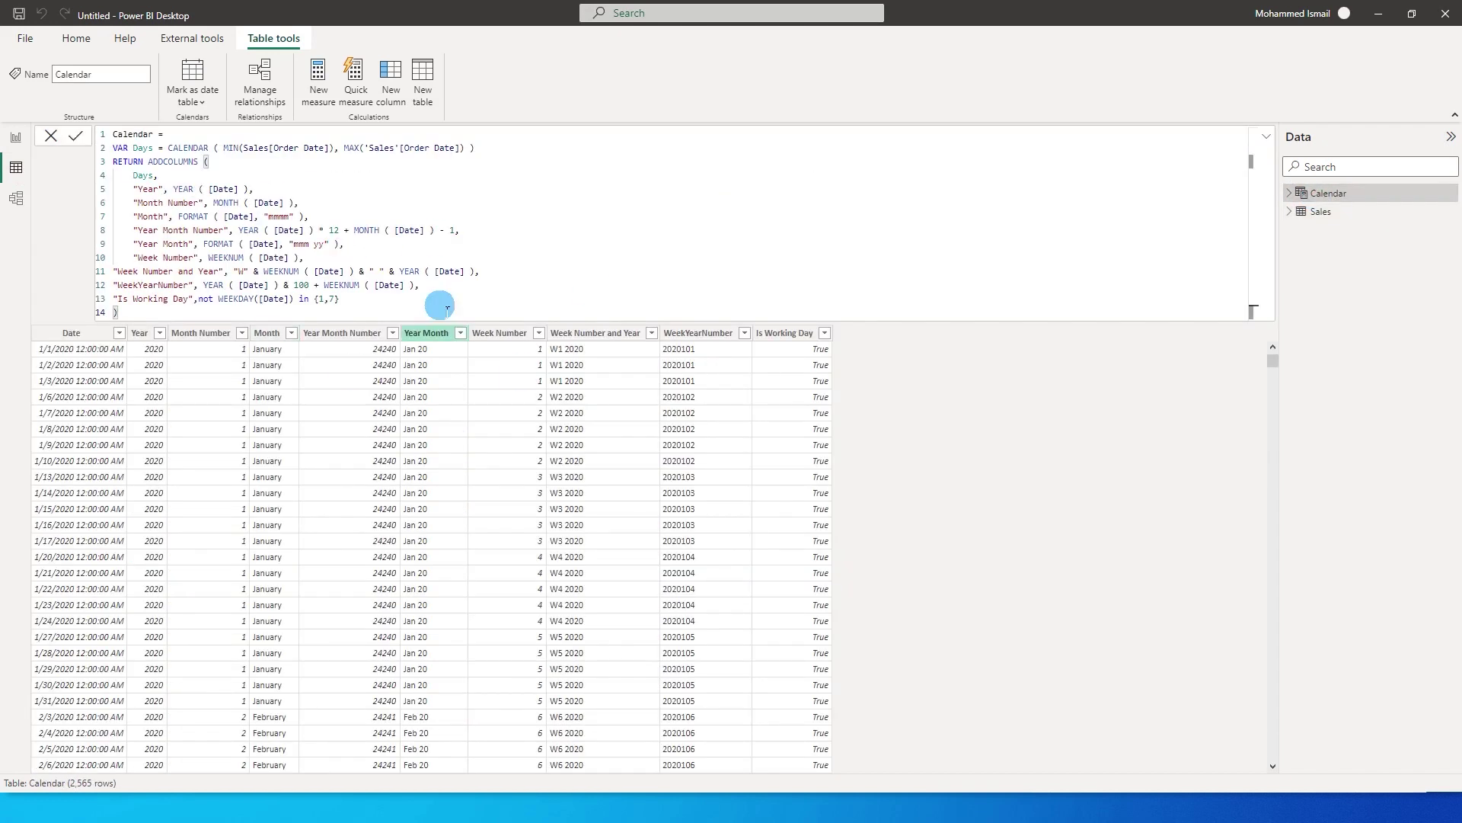
{"action": "left_click", "coordinate": [559, 411]}
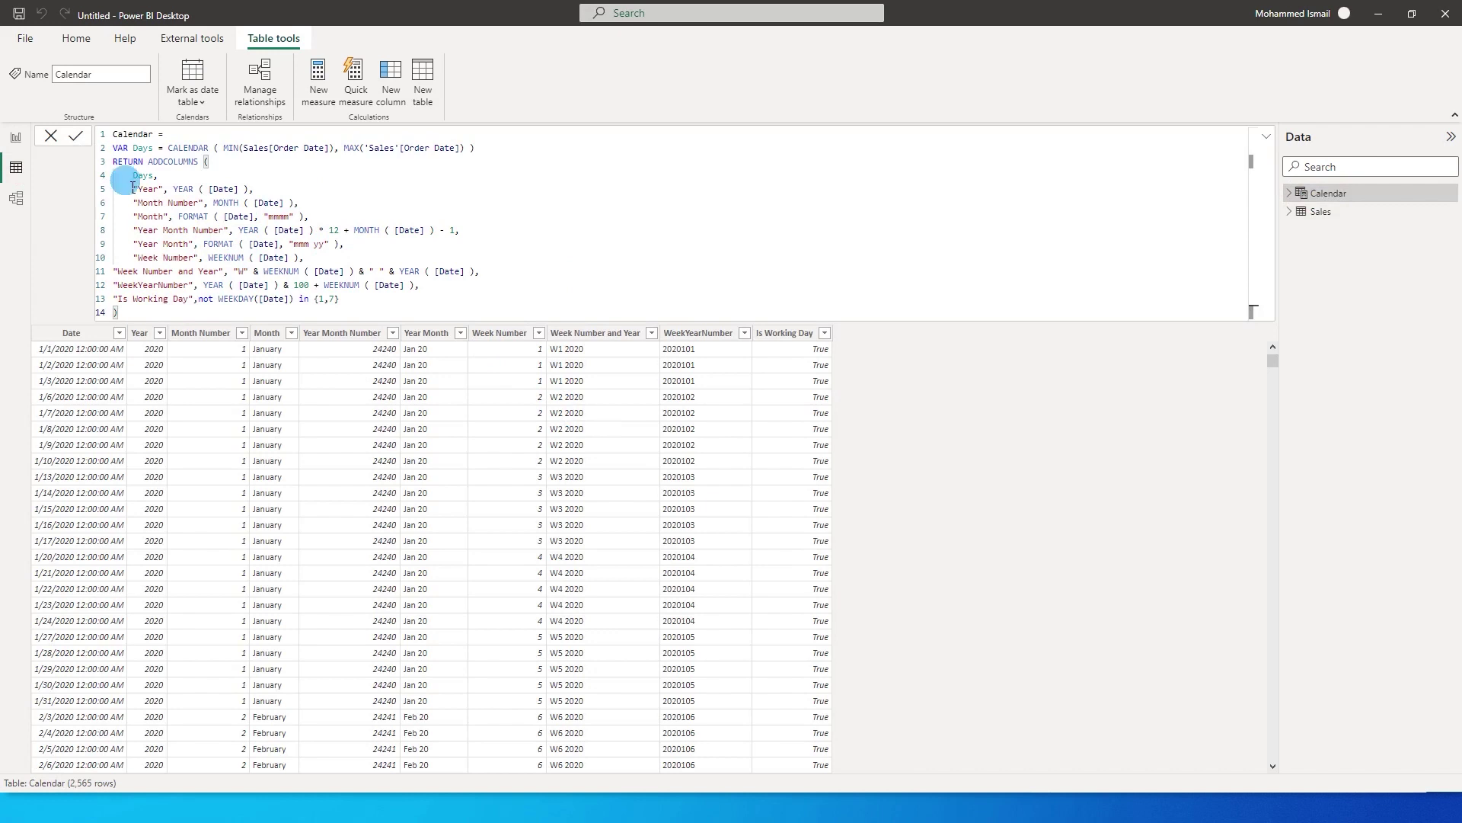
{"action": "left_click", "coordinate": [16, 199]}
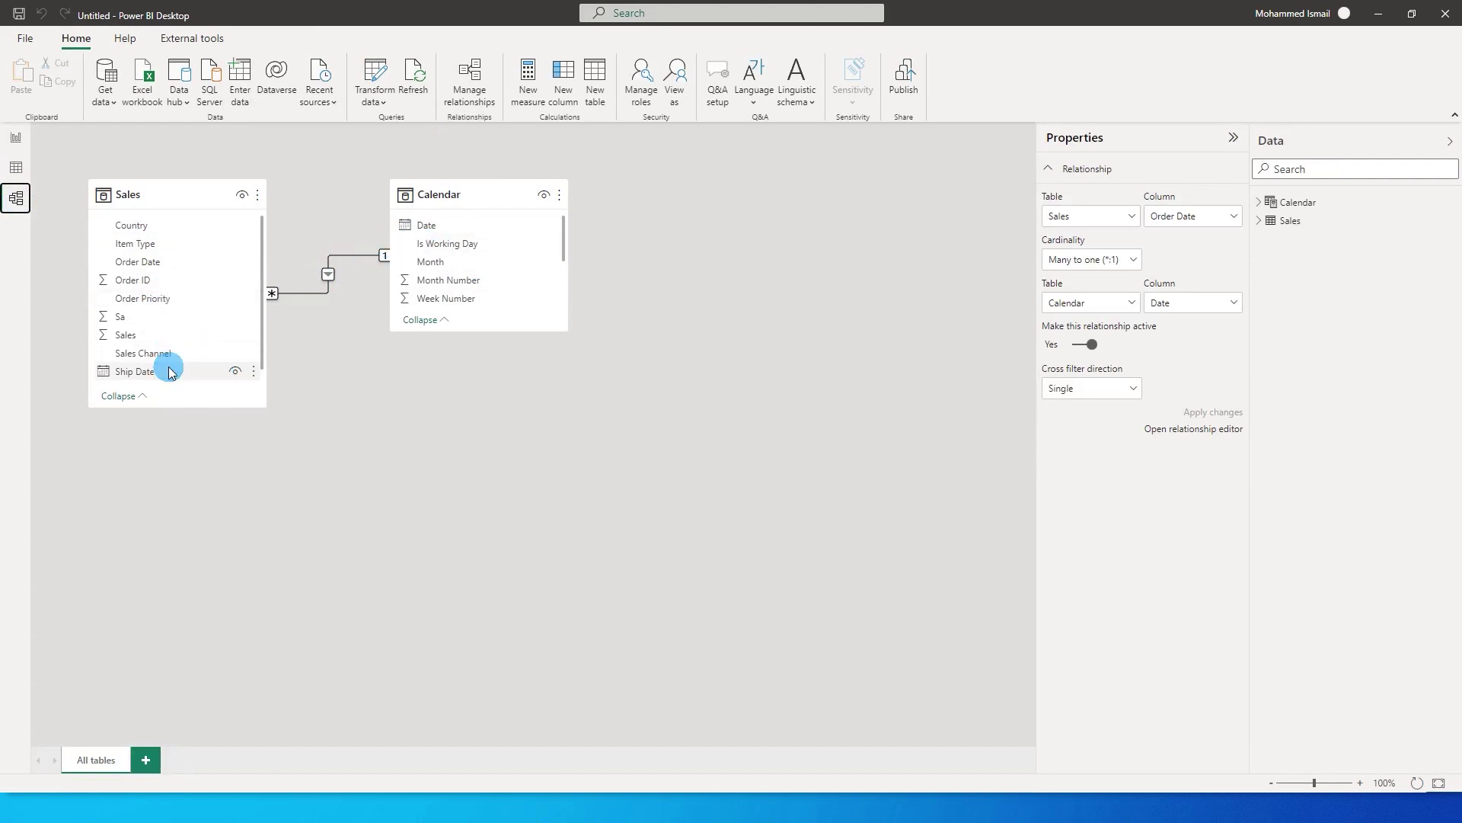
{"action": "left_click", "coordinate": [17, 139]}
{"action": "left_click", "coordinate": [1341, 217]}
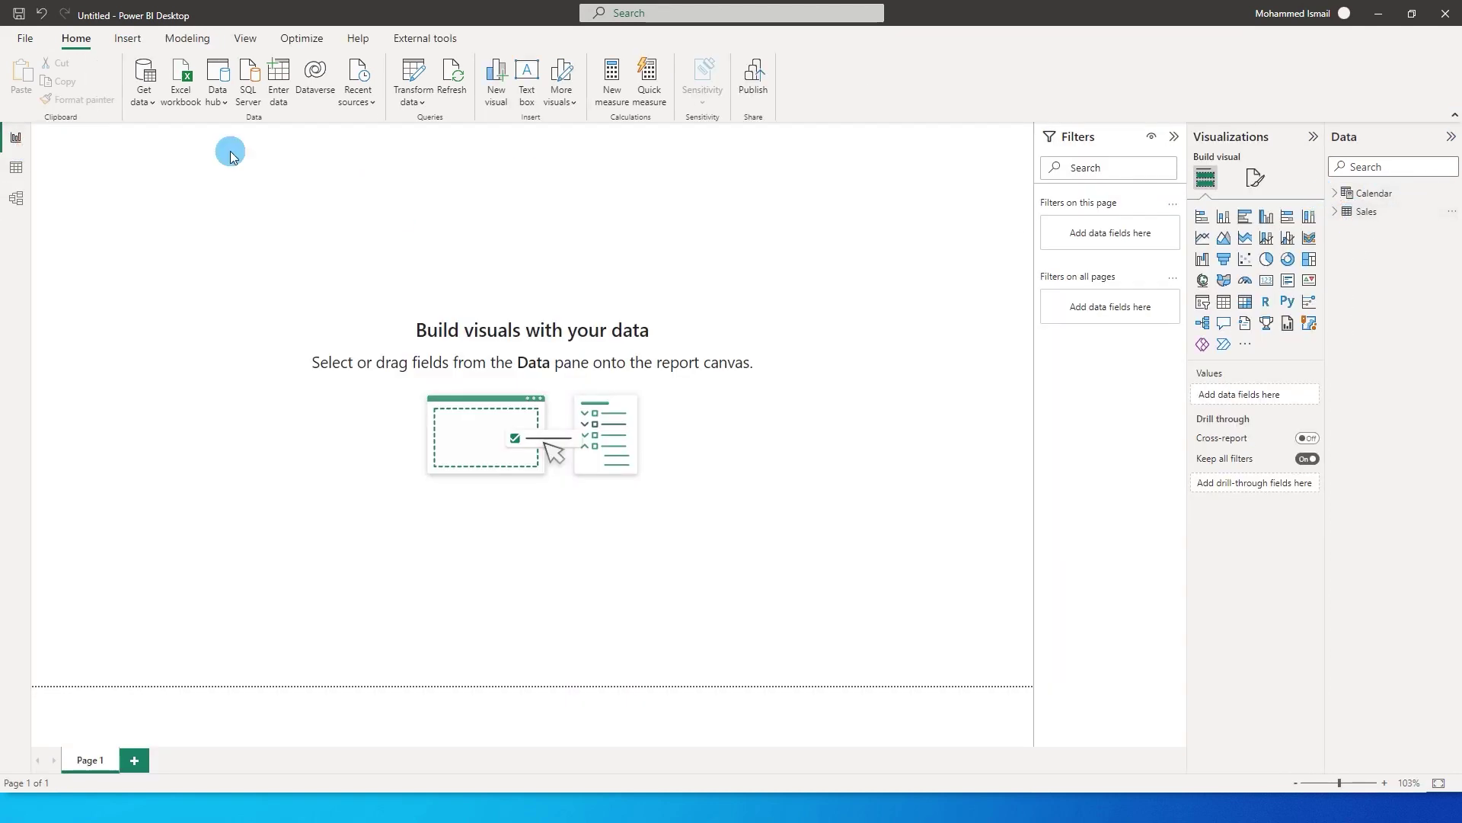
{"action": "left_click", "coordinate": [188, 38]}
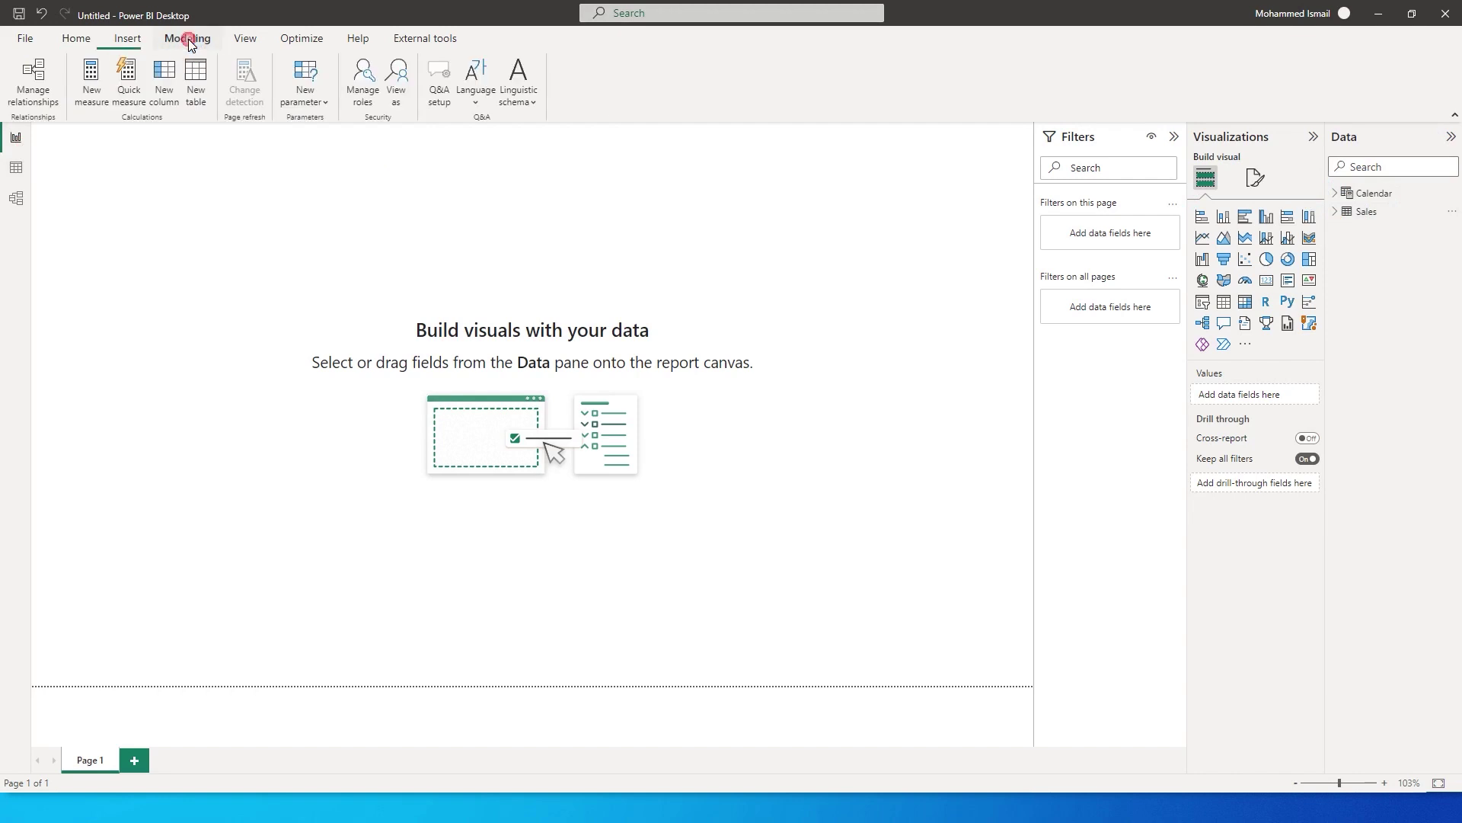
Step: Create the calculated table Year = DISTINCT('Calendar'[Year])
{"action": "left_click", "coordinate": [202, 91]}
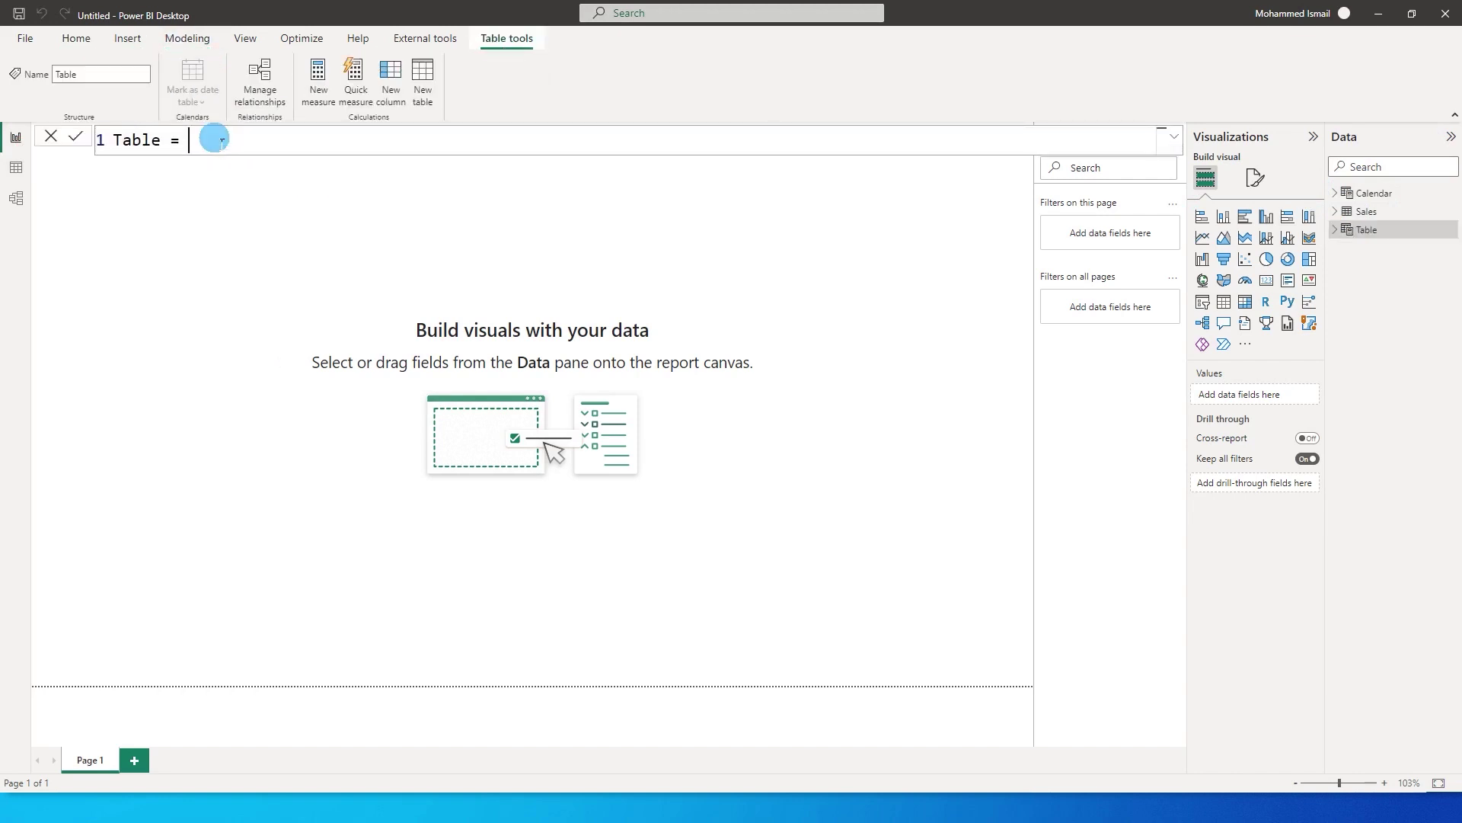
{"action": "double_click", "coordinate": [134, 140]}
{"action": "type", "text": "Year"}
{"action": "left_click", "coordinate": [233, 146]}
{"action": "type", "text": "Disti"}
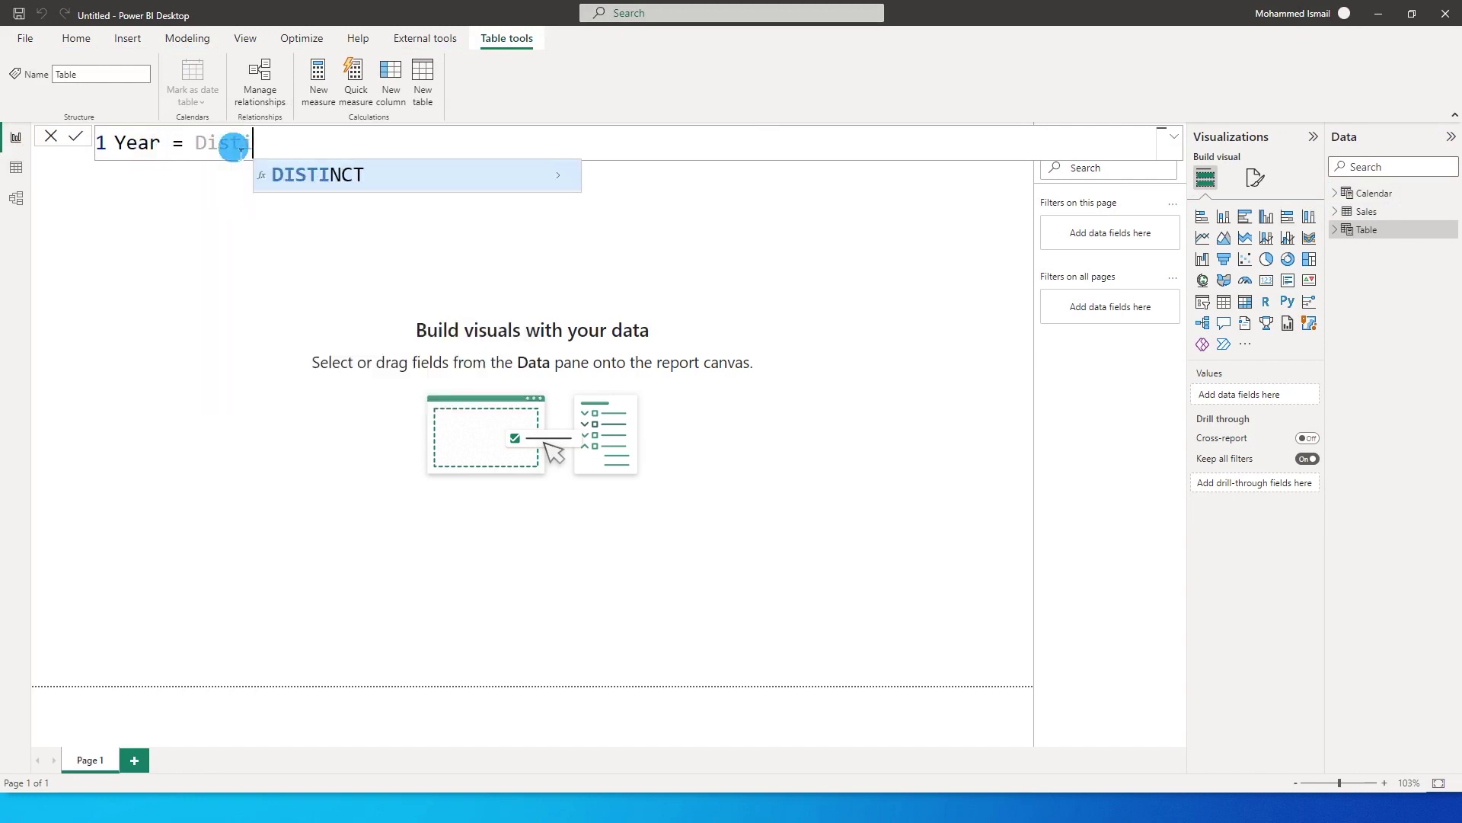
{"action": "key", "text": "Tab"}
{"action": "type", "text": "Year"}
{"action": "key", "text": "Tab"}
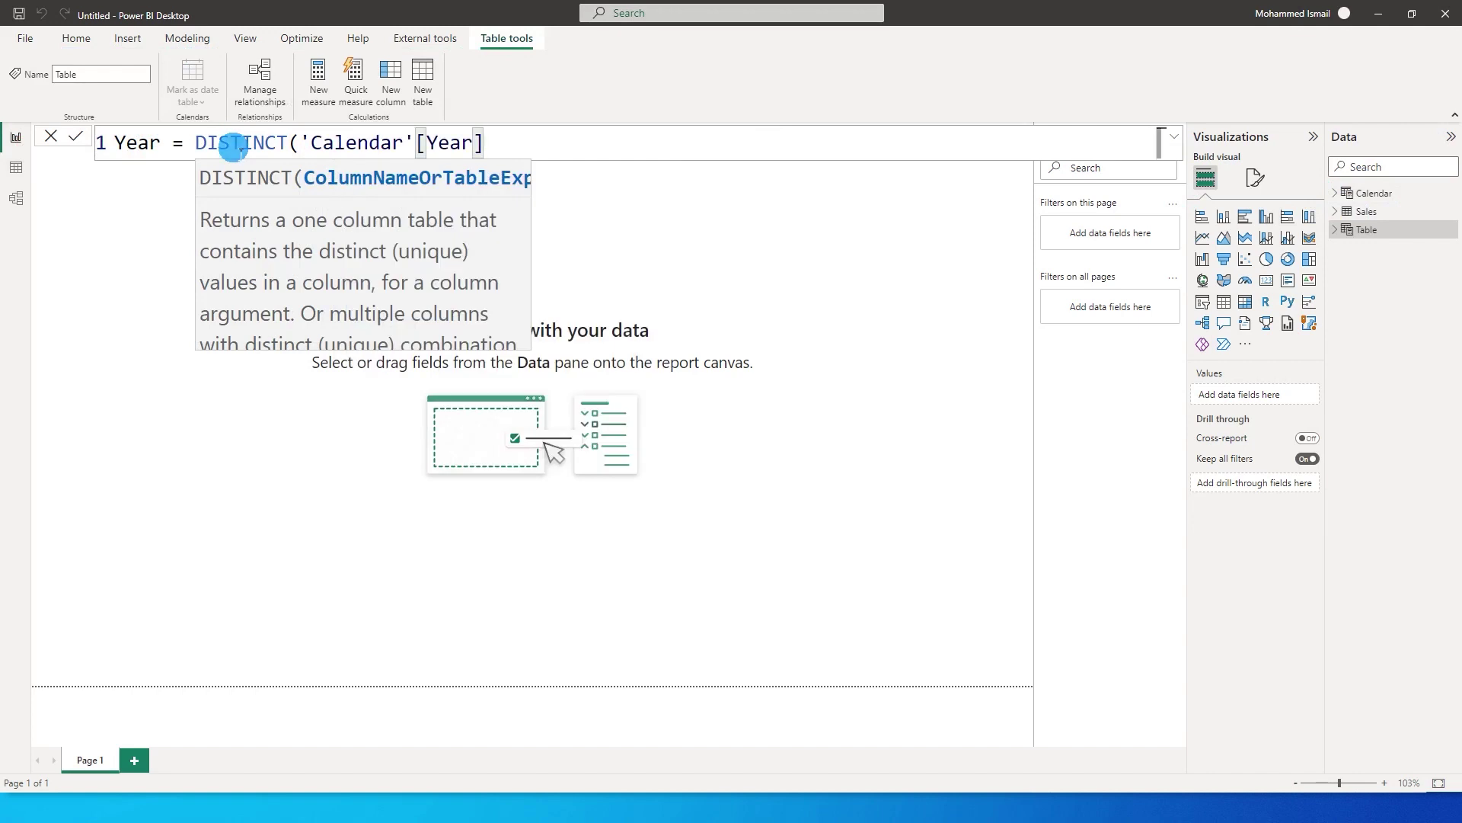
{"action": "type", "text": ")"}
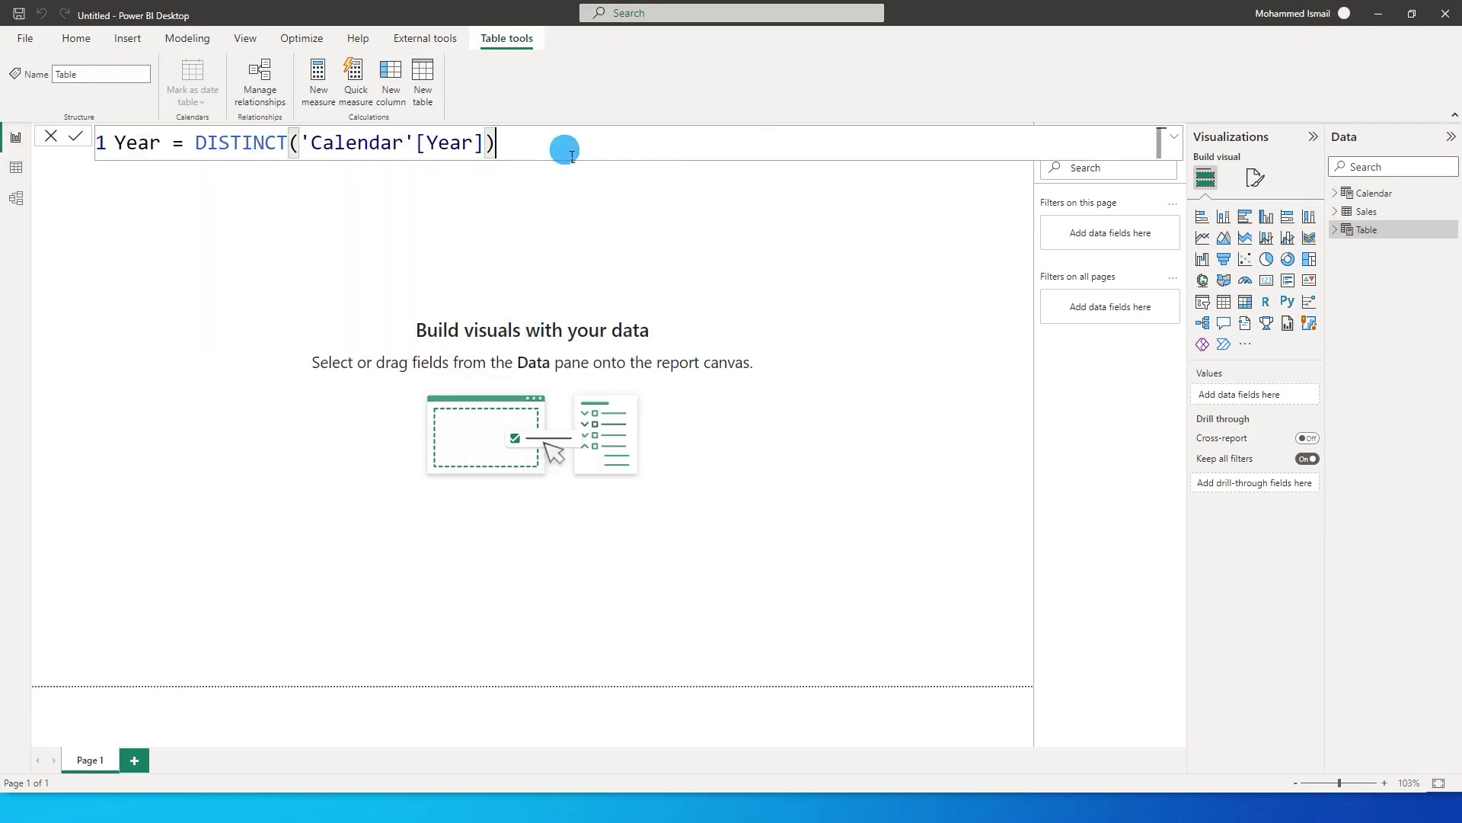
{"action": "left_click", "coordinate": [432, 148]}
{"action": "left_click", "coordinate": [388, 163]}
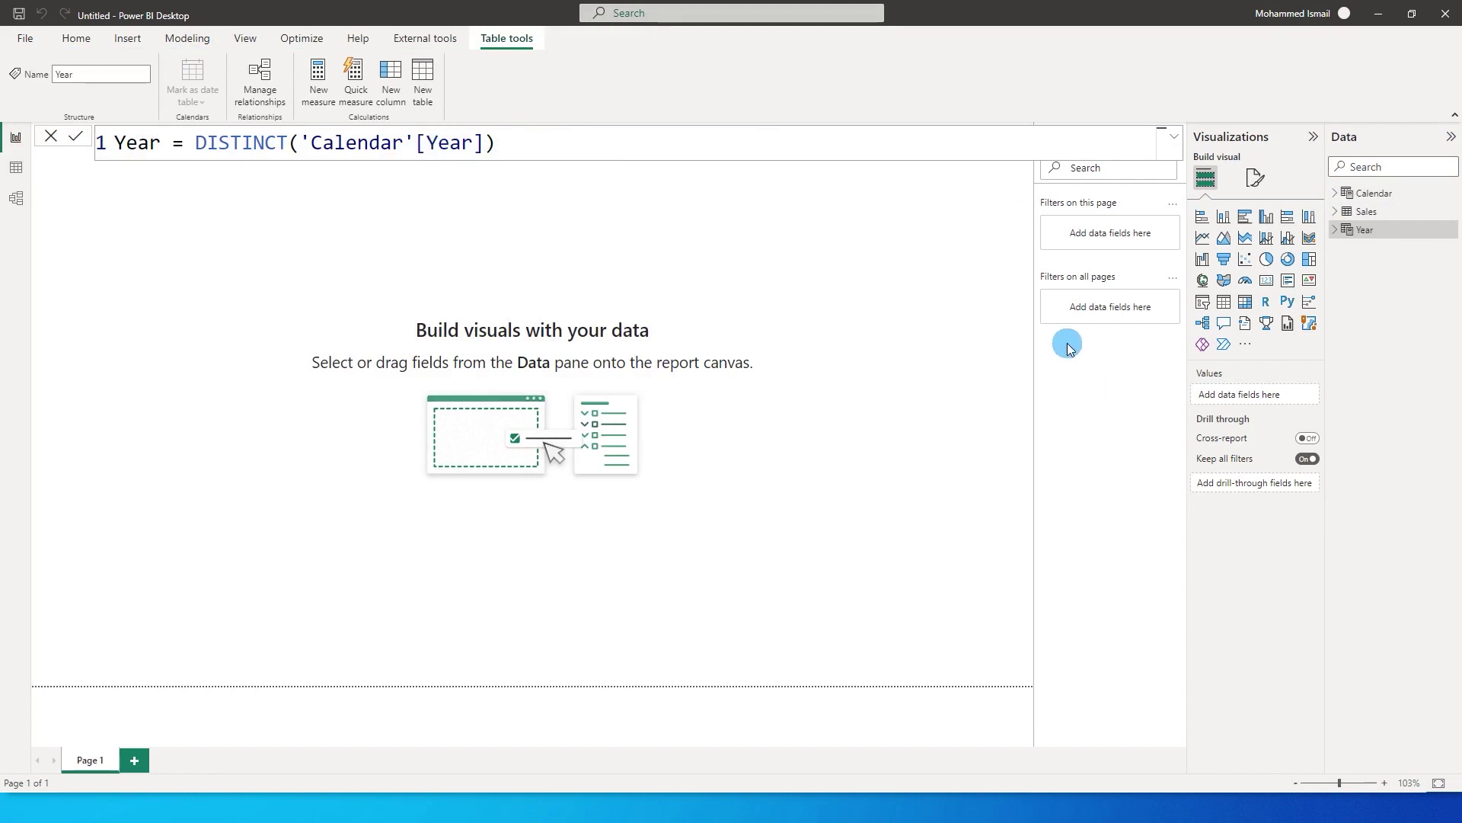
Step: Check the Year table's 9 rows, 2014 to 2022, then return to the report page
{"action": "left_click", "coordinate": [22, 175]}
{"action": "left_click", "coordinate": [1327, 232]}
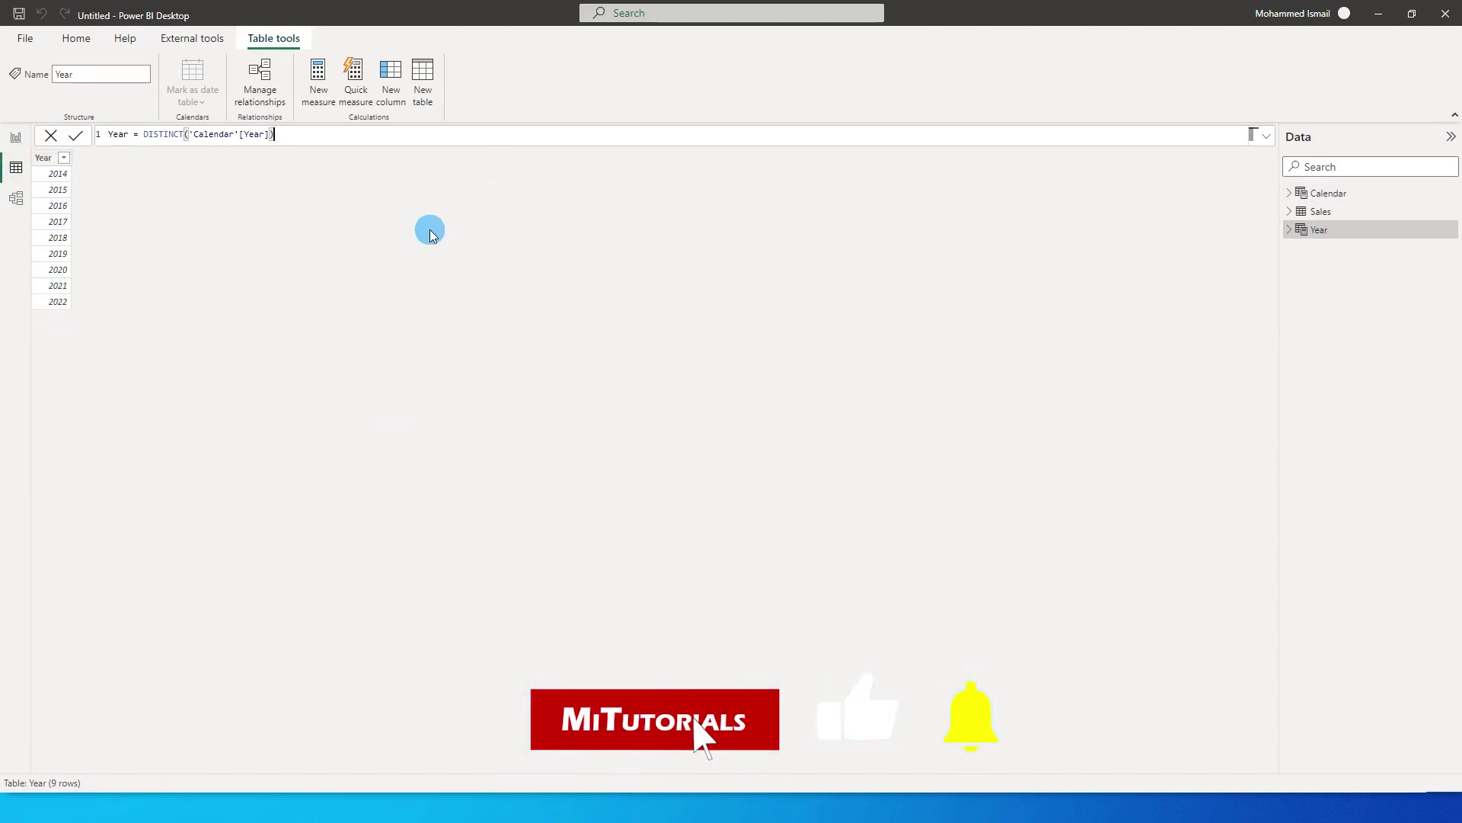
{"action": "left_click", "coordinate": [26, 143]}
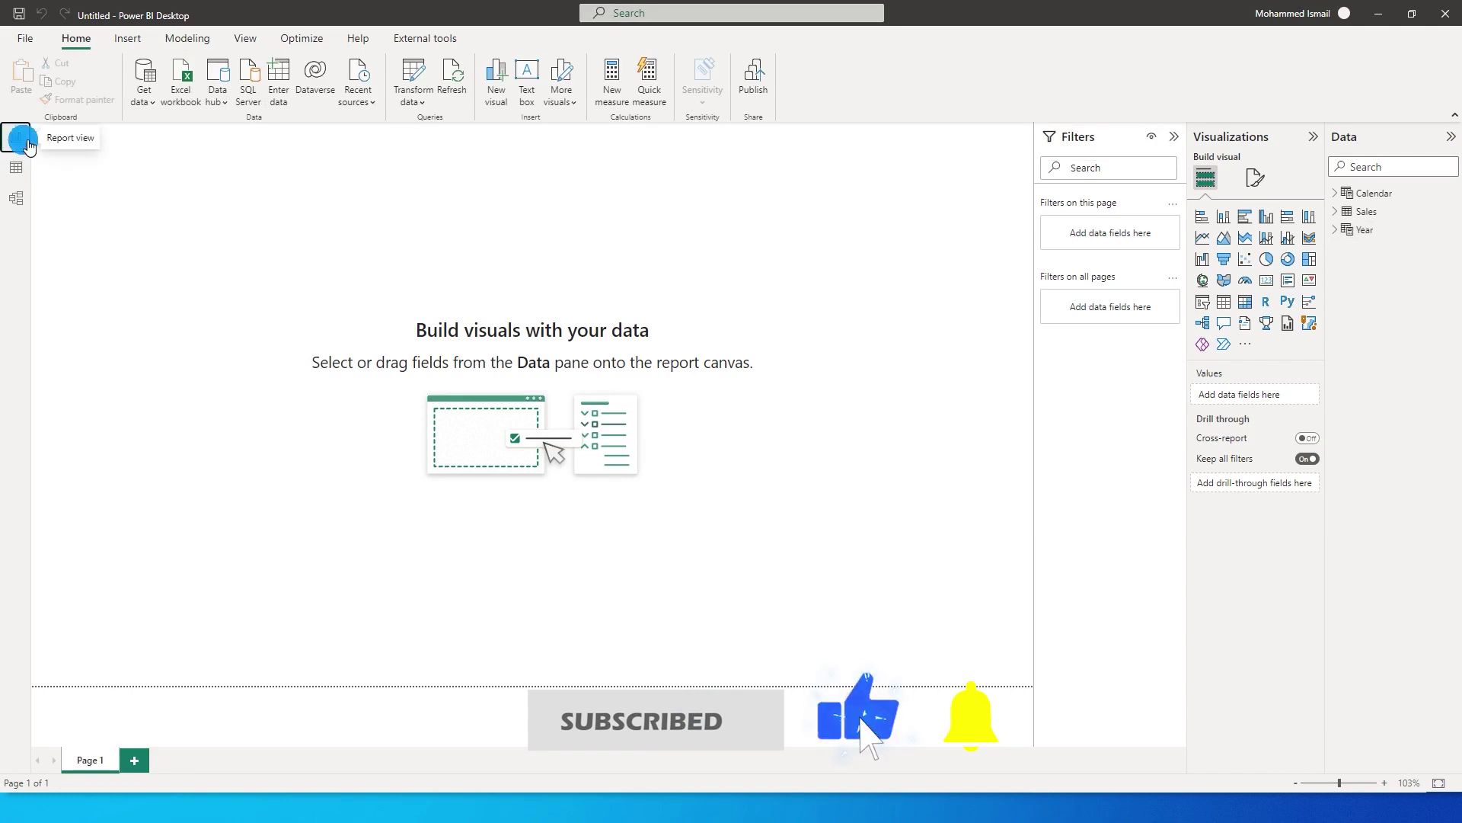
Step: Add a blank matrix, move it right and enlarge it to about twice its size
{"action": "left_click", "coordinate": [1245, 302]}
{"action": "left_click_drag", "start_coordinate": [272, 261], "coordinate": [439, 284]}
{"action": "left_click_drag", "start_coordinate": [428, 366], "coordinate": [588, 521]}
{"action": "left_click", "coordinate": [1344, 198]}
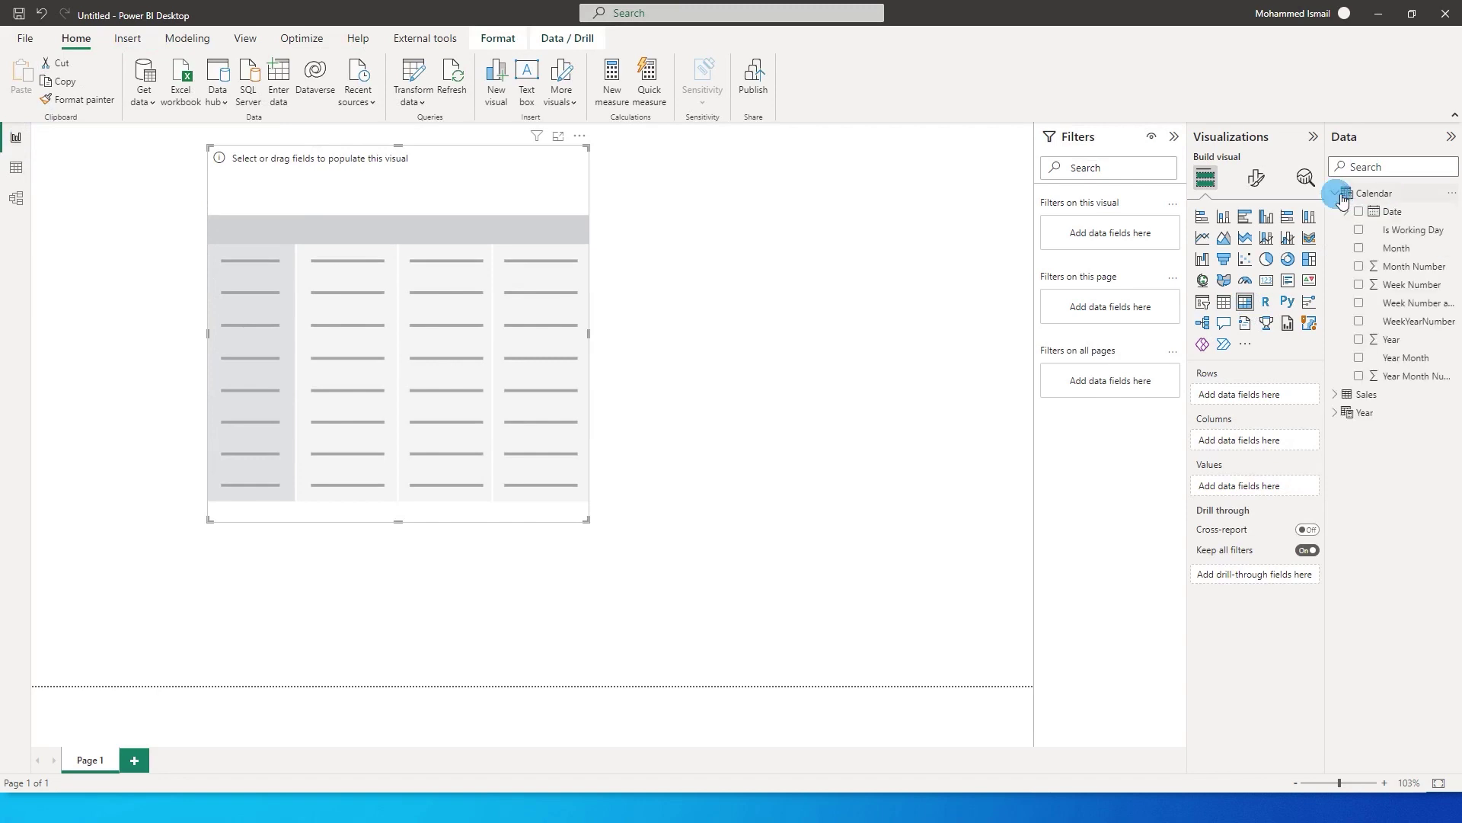
{"action": "left_click", "coordinate": [1338, 194]}
{"action": "left_click", "coordinate": [1339, 213]}
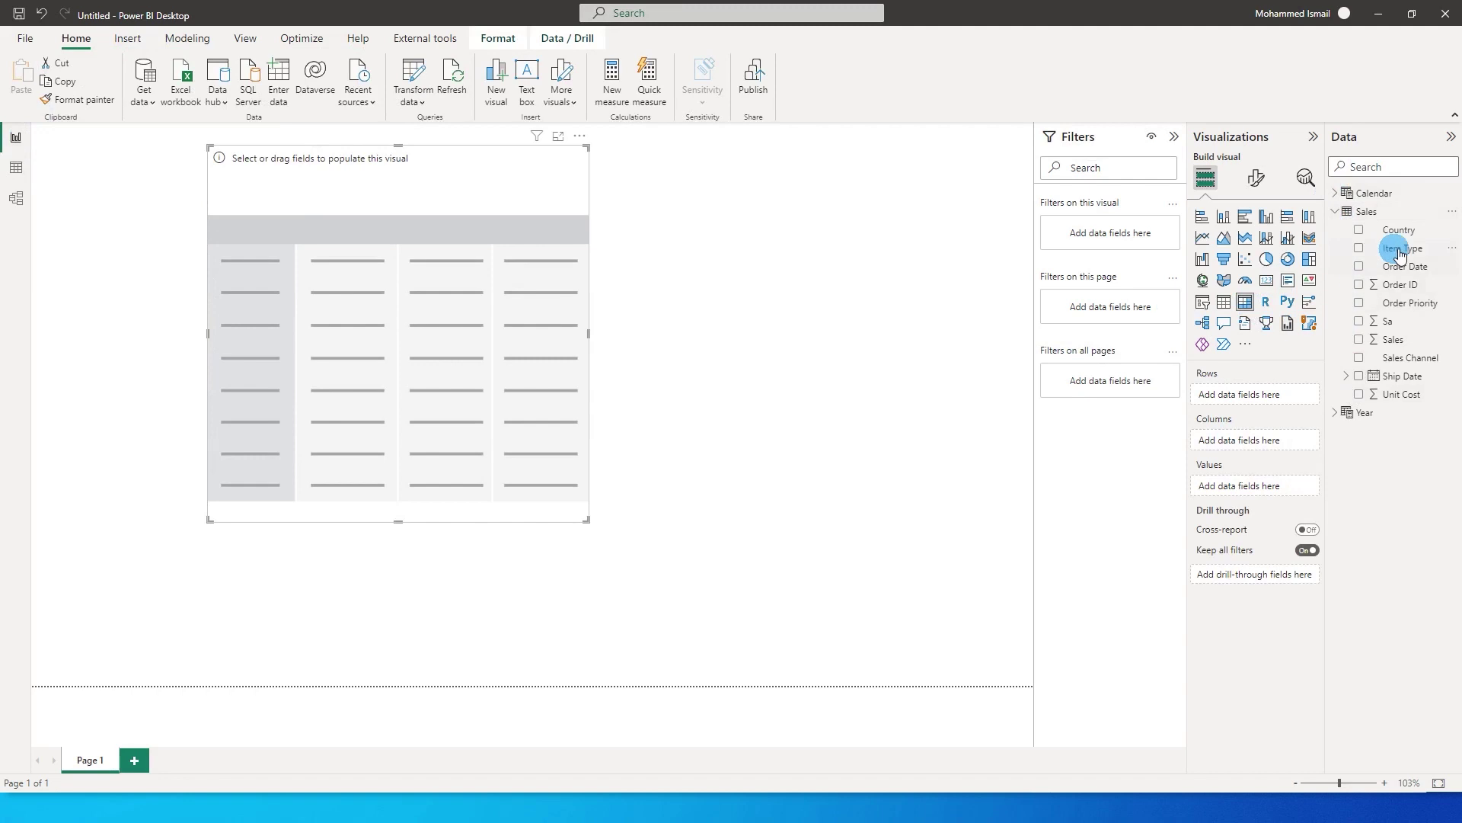
Step: Put Item Type in the matrix rows and Sales in values, reposition it, and add a blank slicer
{"action": "left_click_drag", "start_coordinate": [1405, 248], "coordinate": [1256, 397]}
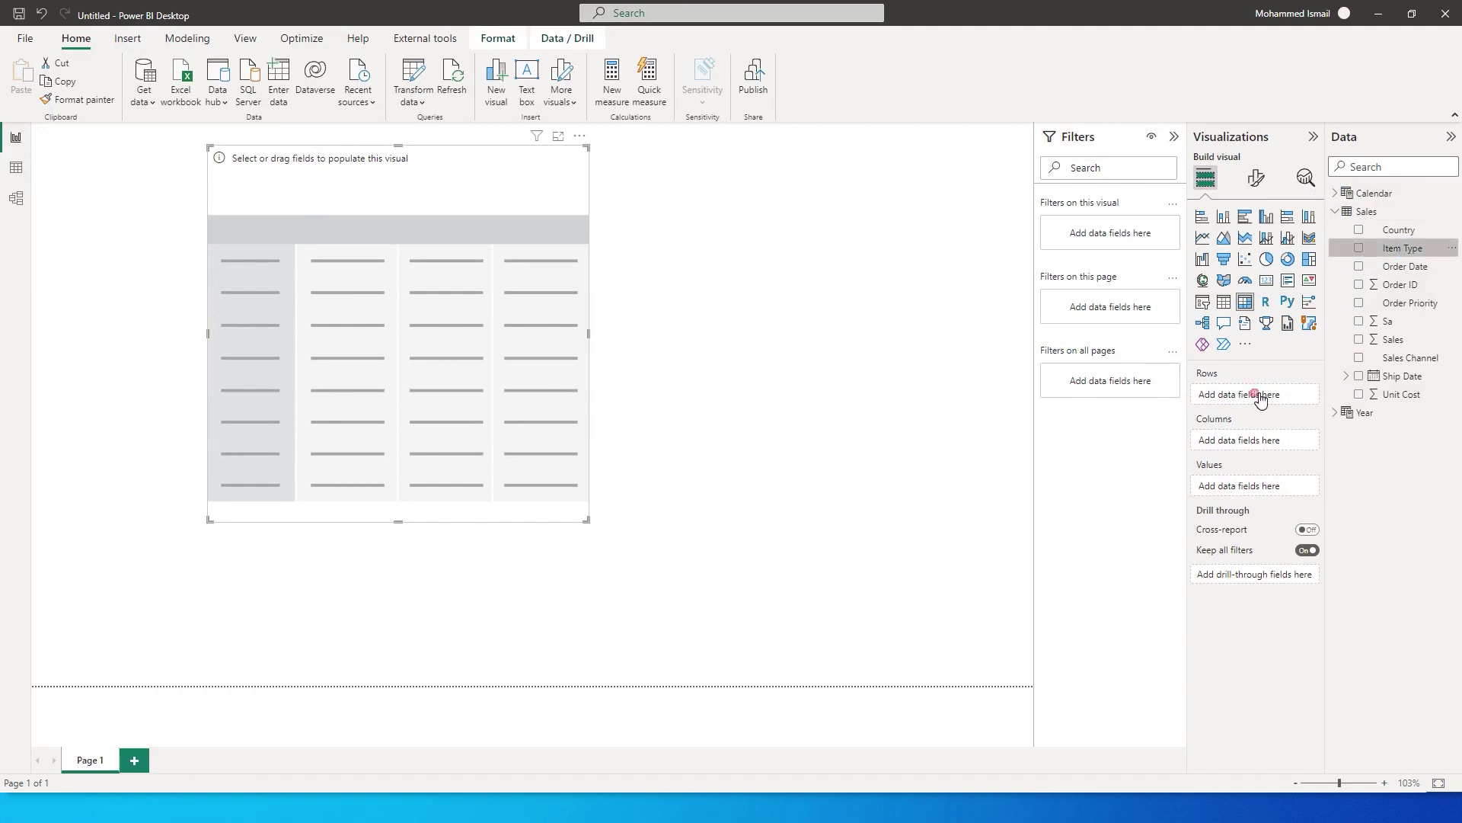
{"action": "left_click_drag", "start_coordinate": [1403, 340], "coordinate": [1241, 495]}
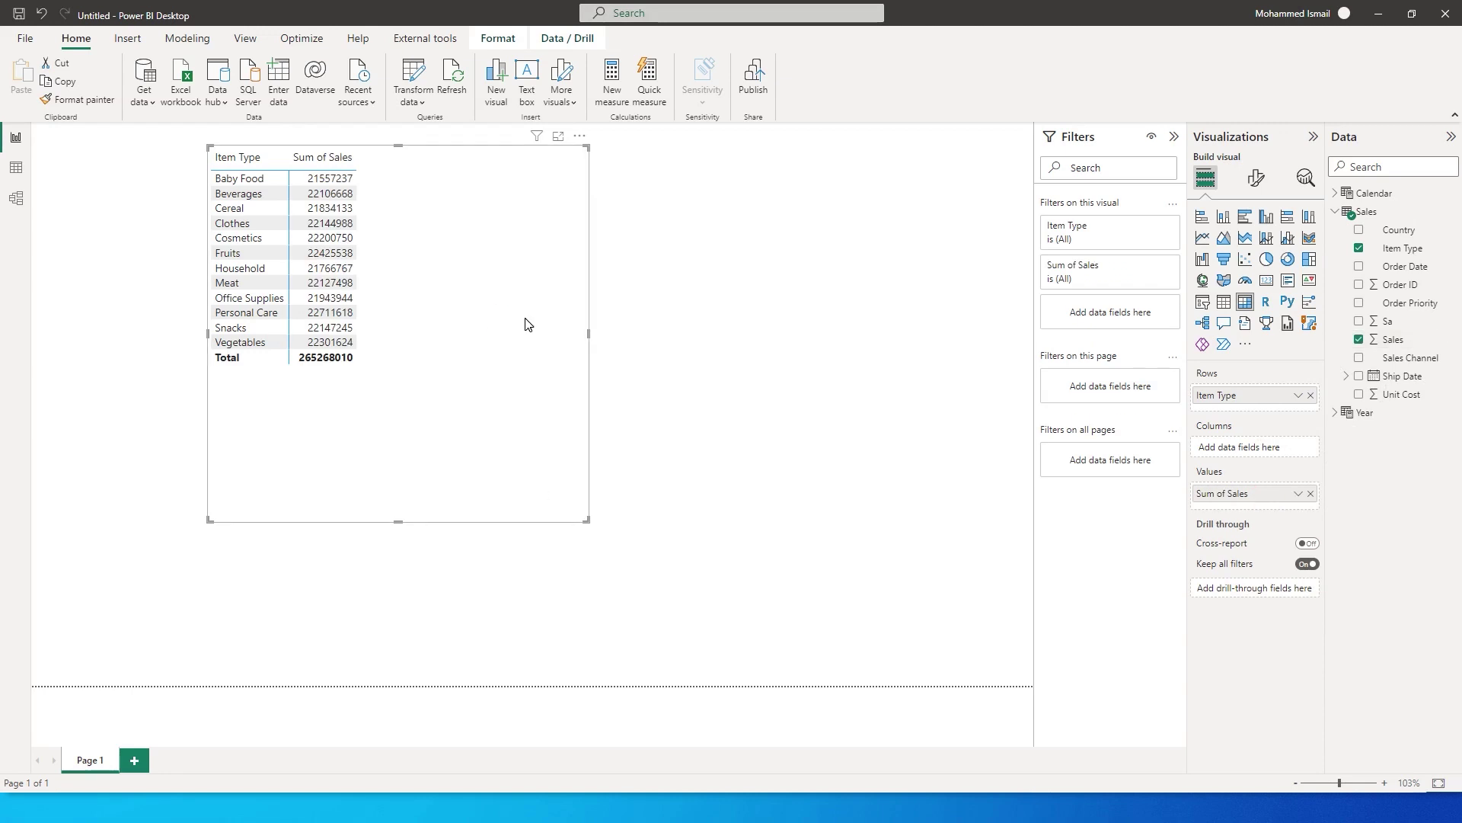
{"action": "left_click_drag", "start_coordinate": [526, 320], "coordinate": [804, 352]}
{"action": "left_click", "coordinate": [277, 355]}
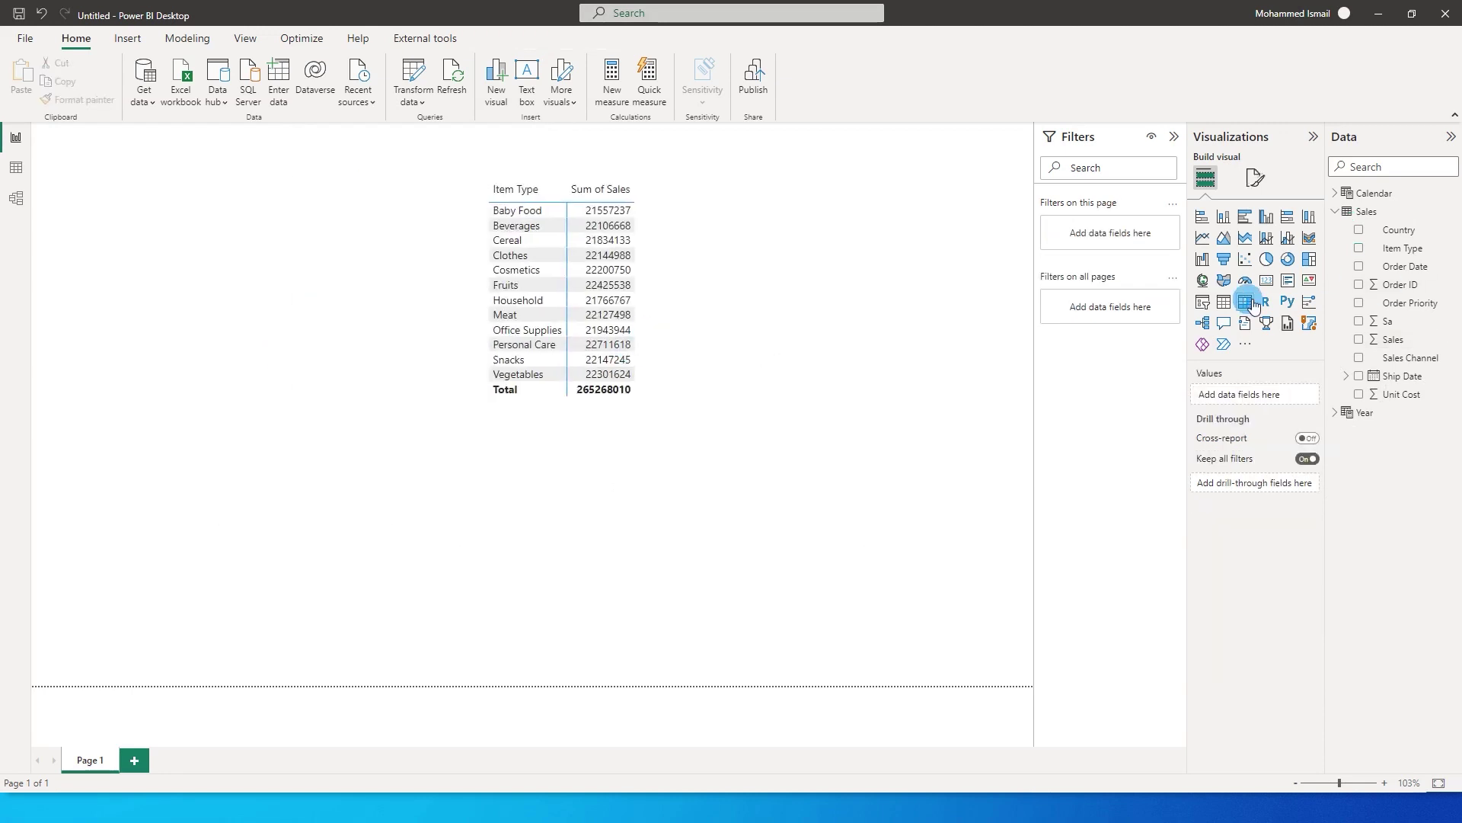
{"action": "left_click", "coordinate": [1203, 301]}
Step: Move the slicer to the top-left corner and make it filter by Calendar Year
{"action": "left_click_drag", "start_coordinate": [254, 396], "coordinate": [219, 202]}
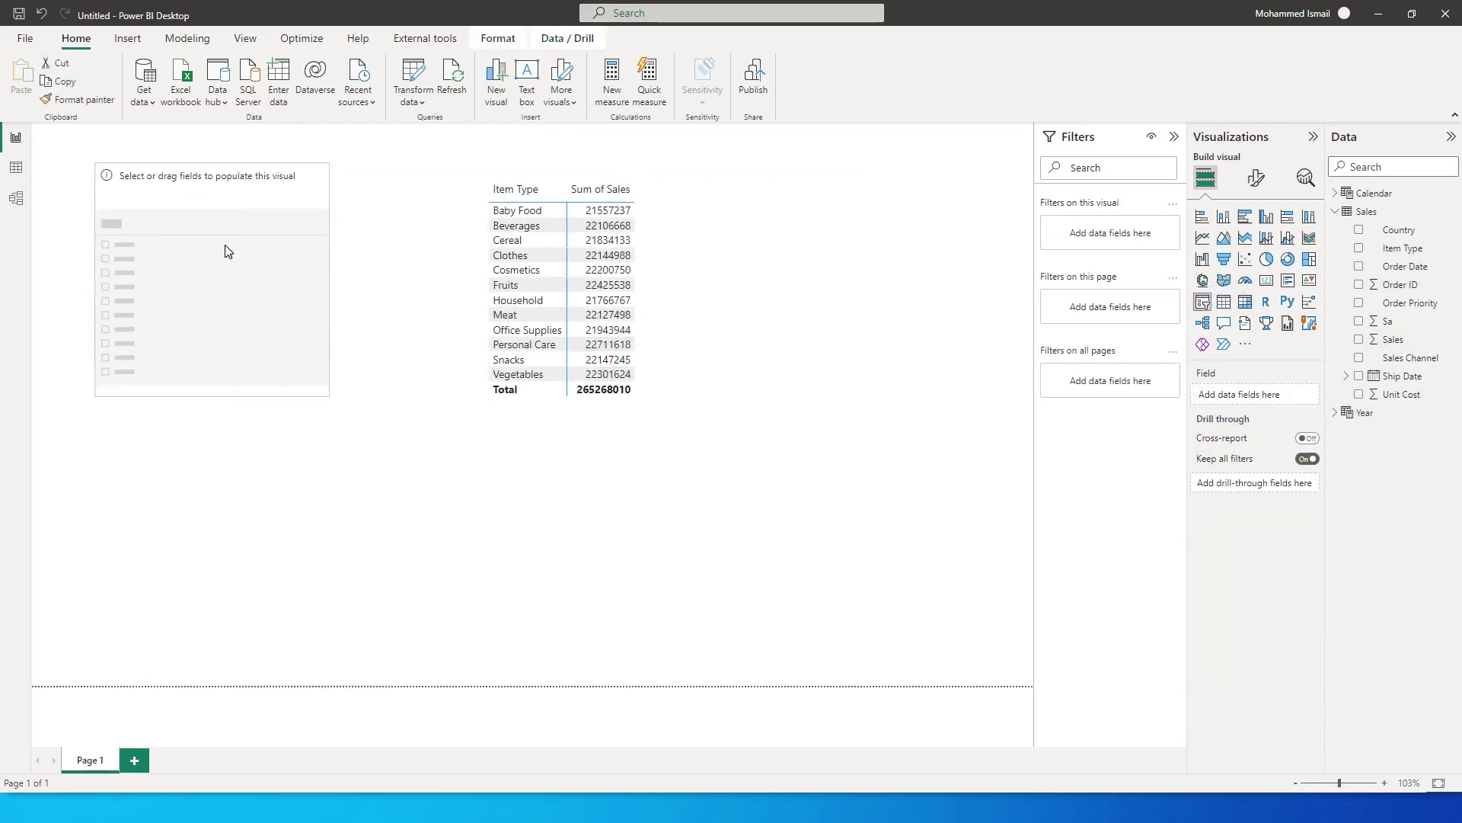
{"action": "left_click", "coordinate": [1335, 193]}
{"action": "left_click_drag", "start_coordinate": [1374, 254], "coordinate": [1381, 261]}
{"action": "left_click_drag", "start_coordinate": [1387, 339], "coordinate": [1238, 394]}
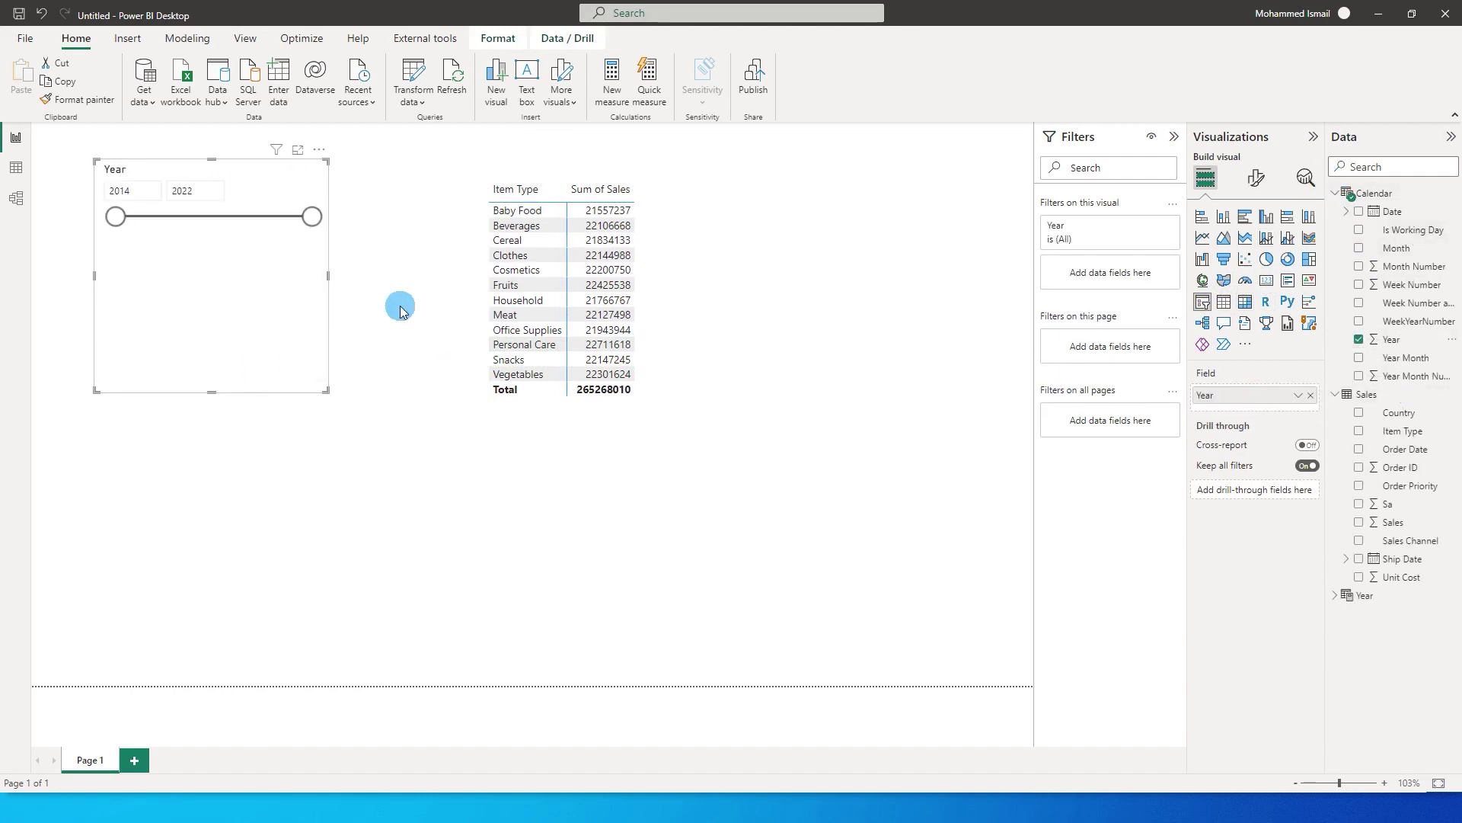
Step: Set the Year slicer style to Vertical list, then narrow it and move it lower
{"action": "left_click", "coordinate": [1260, 180]}
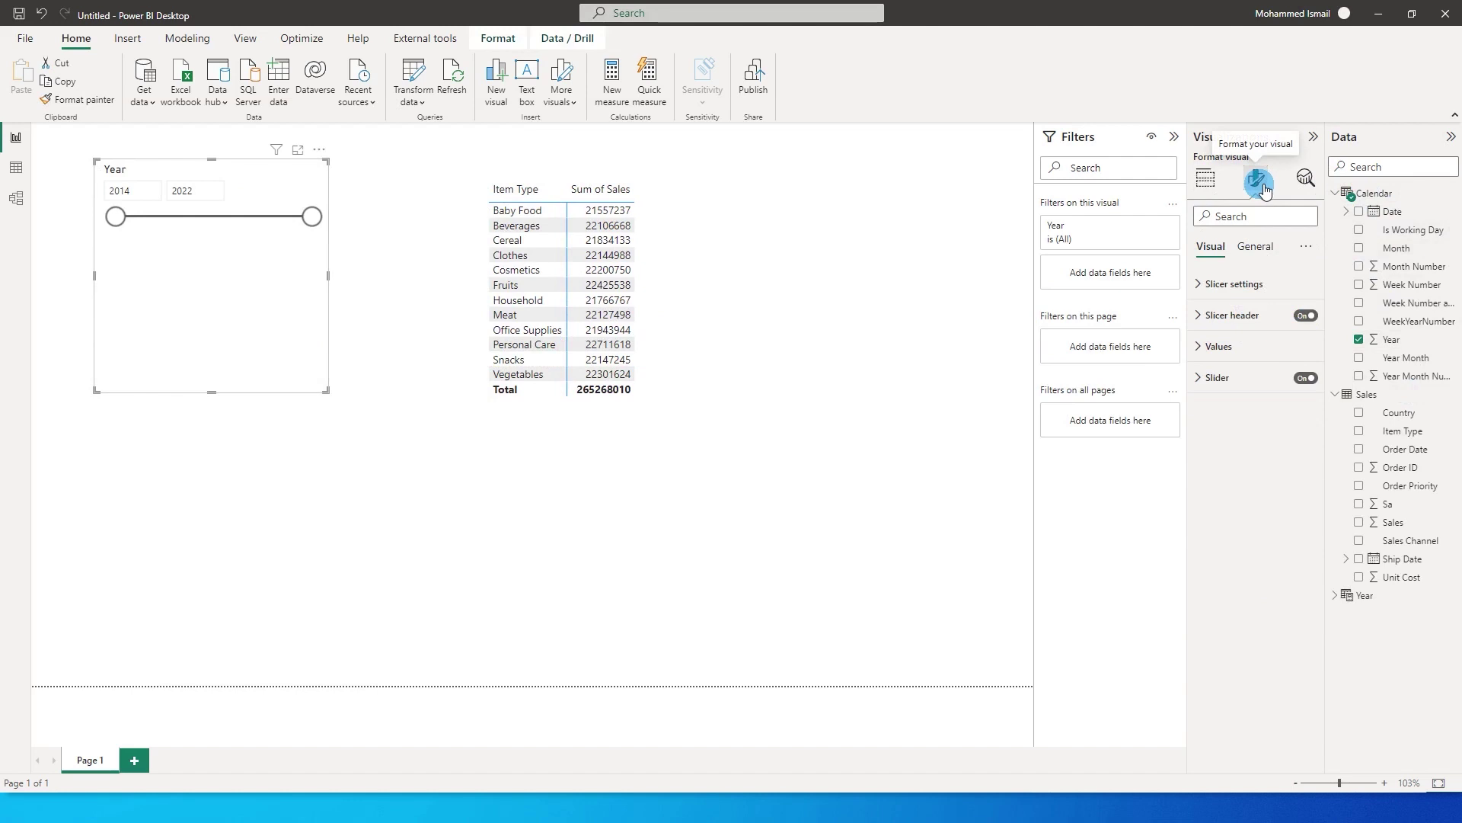
{"action": "left_click", "coordinate": [1214, 284]}
{"action": "left_click", "coordinate": [1230, 322]}
{"action": "left_click", "coordinate": [1234, 353]}
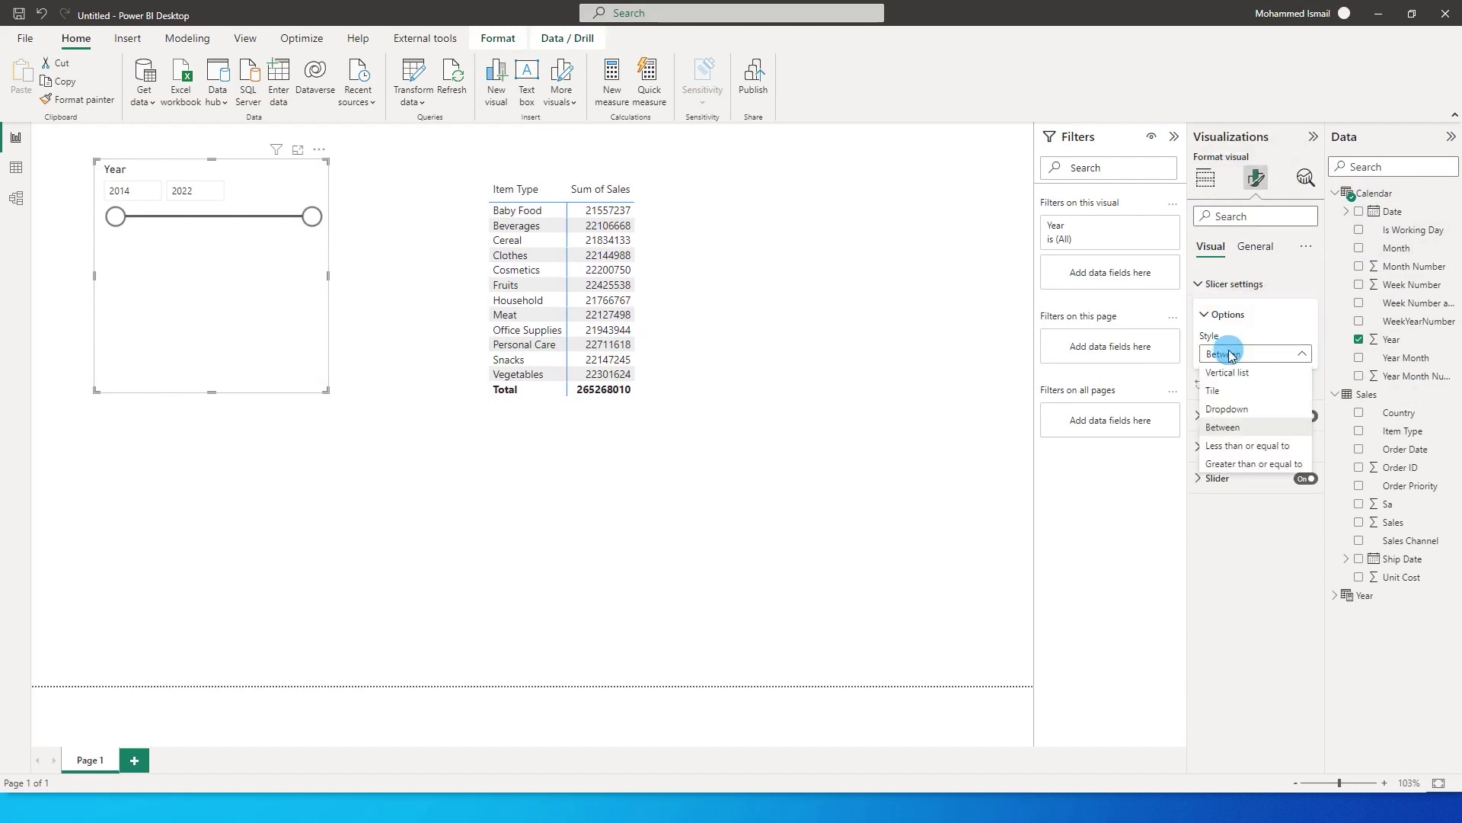
{"action": "left_click", "coordinate": [1239, 411]}
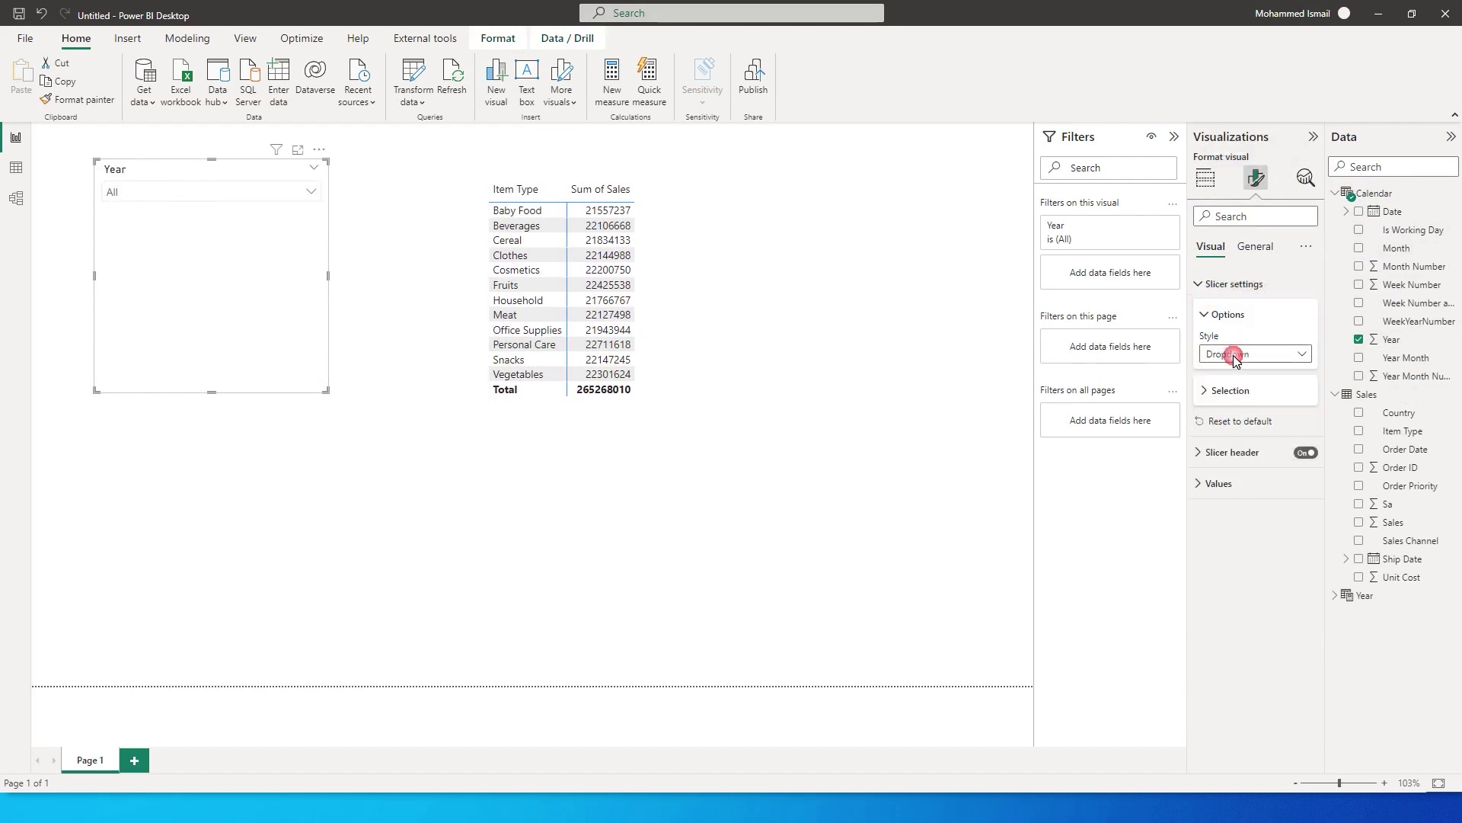
{"action": "left_click", "coordinate": [1234, 355]}
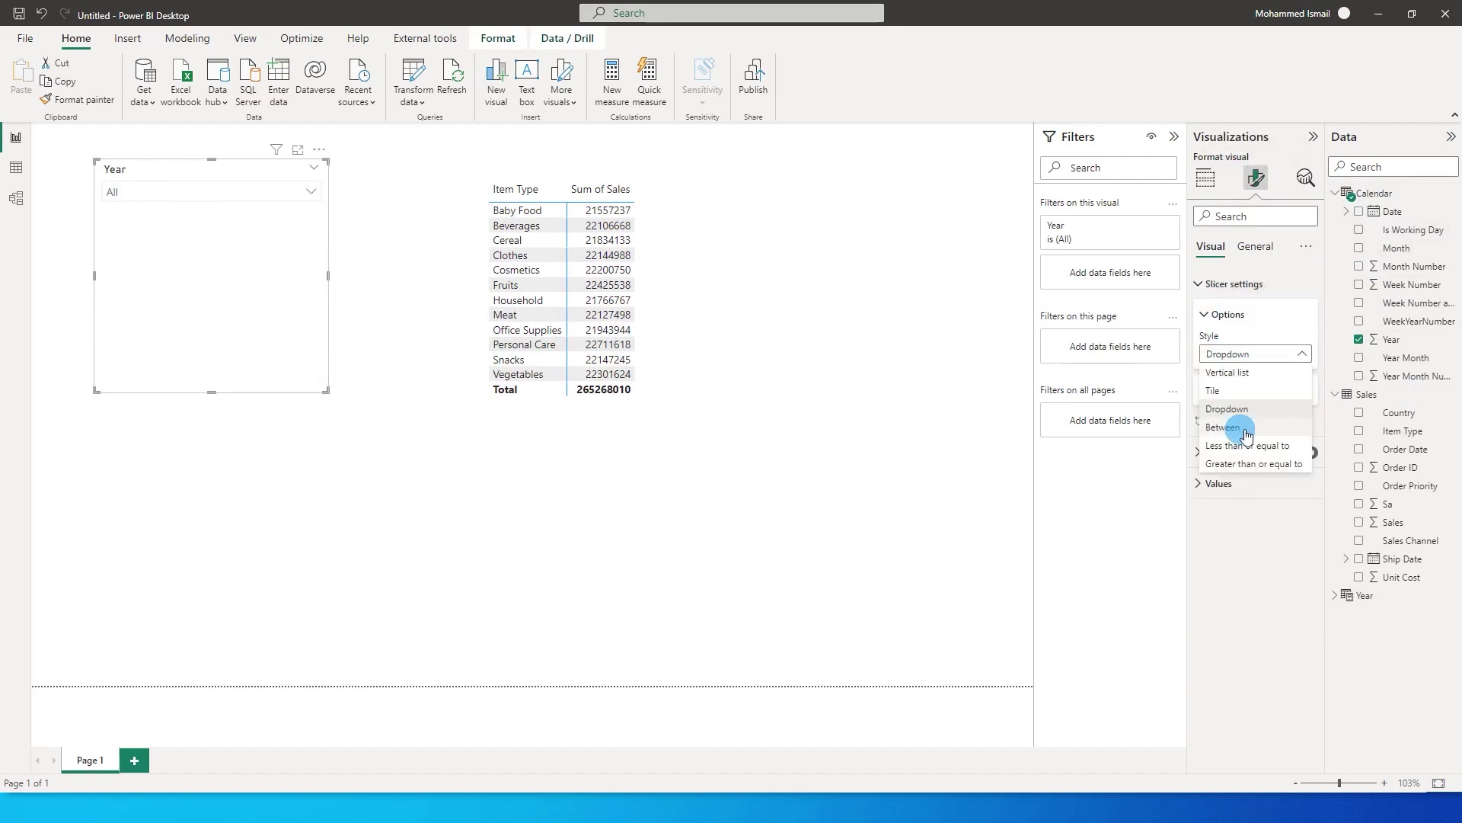
{"action": "left_click", "coordinate": [1229, 372]}
{"action": "left_click_drag", "start_coordinate": [326, 390], "coordinate": [229, 382]}
{"action": "left_click_drag", "start_coordinate": [163, 287], "coordinate": [155, 348]}
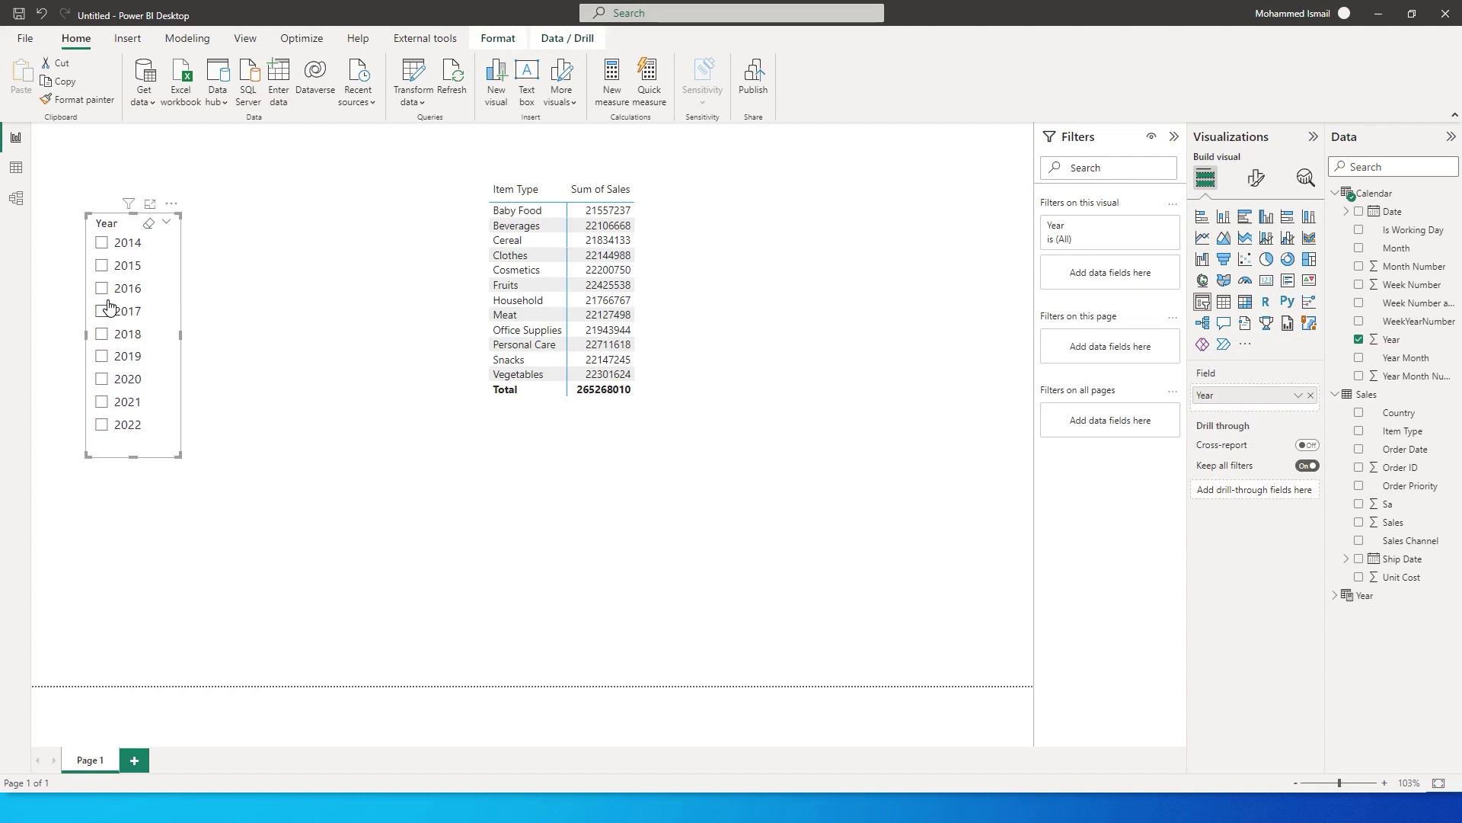
Step: Start a new measure in the Sales table
{"action": "left_click", "coordinate": [1346, 195]}
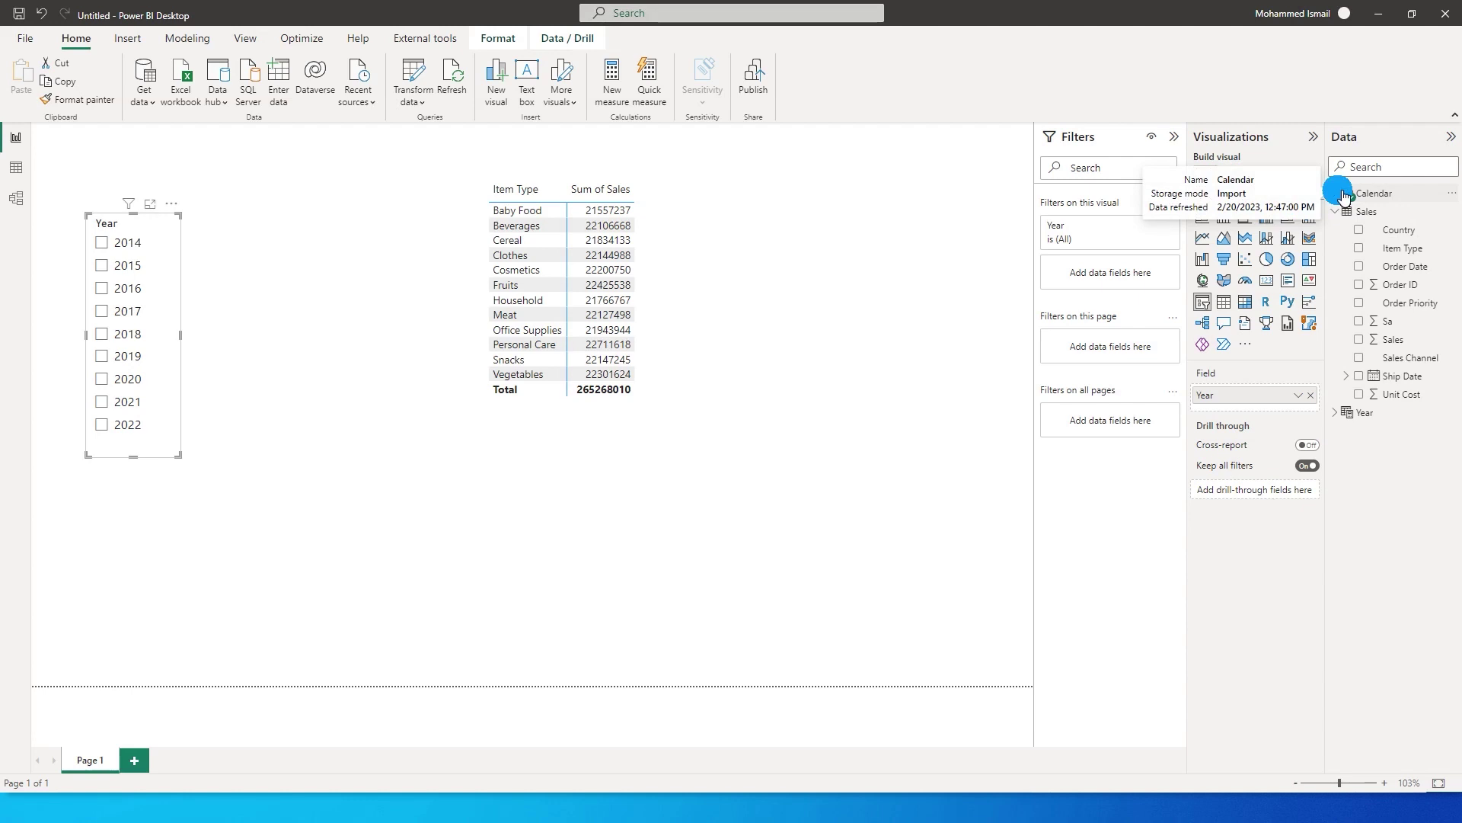
{"action": "left_click", "coordinate": [803, 309]}
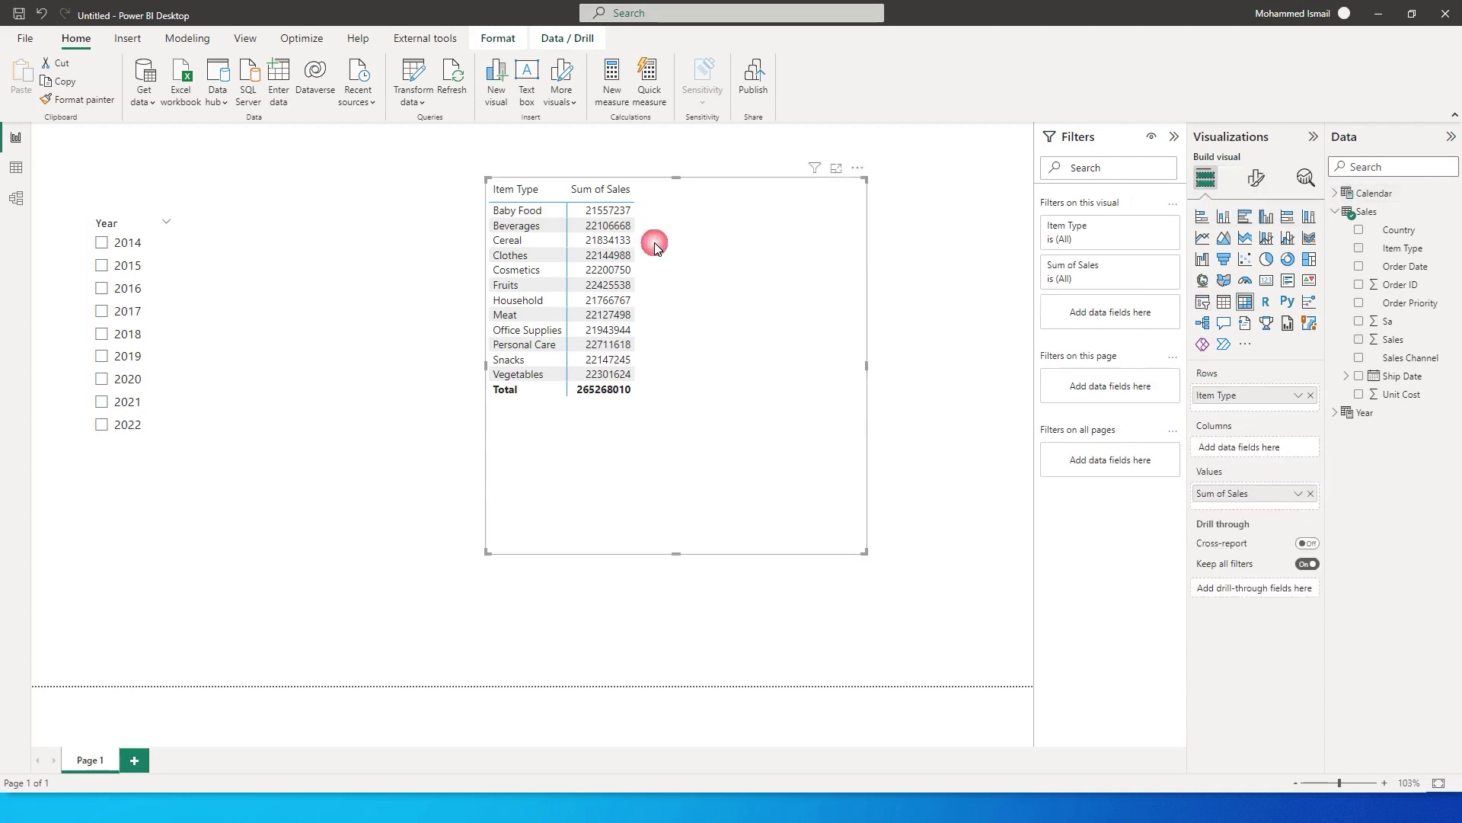
{"action": "left_click", "coordinate": [1450, 218]}
{"action": "left_click", "coordinate": [1371, 228]}
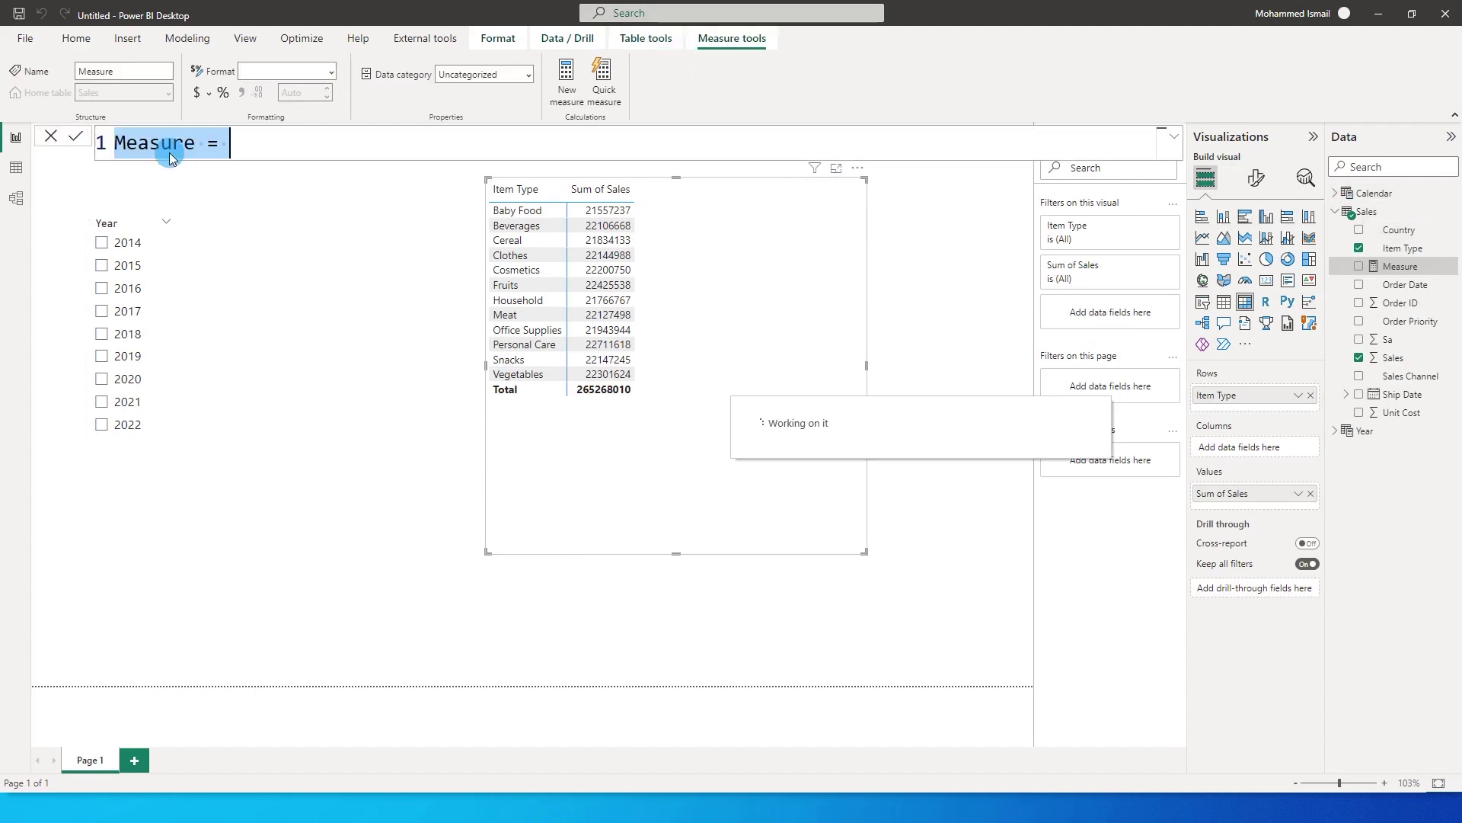
Step: Rename the new measure to 'Sales TY & PY' and add empty lines below the name
{"action": "left_click", "coordinate": [261, 143]}
{"action": "left_click_drag", "start_coordinate": [207, 146], "coordinate": [101, 150]}
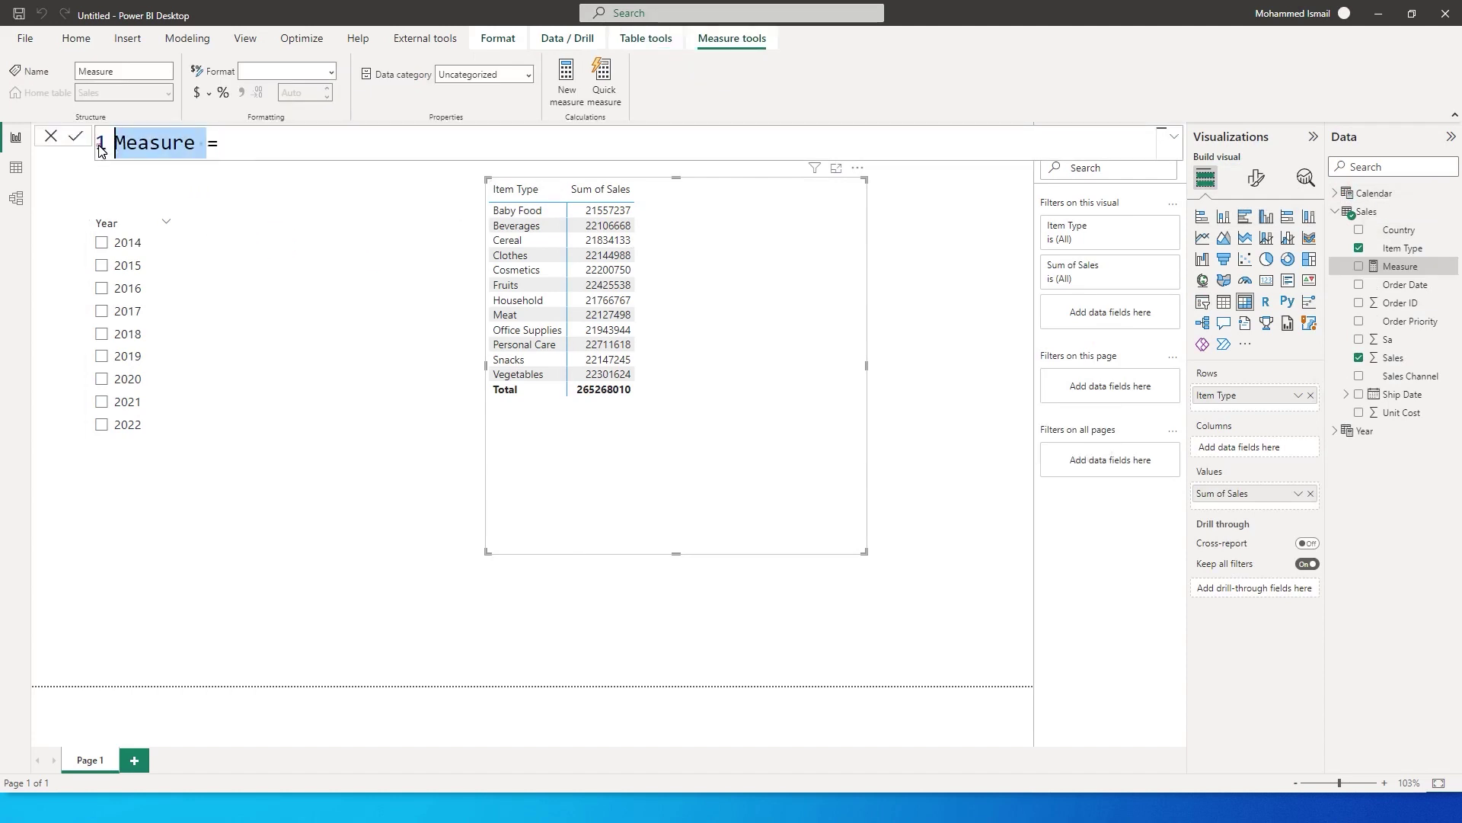
{"action": "type", "text": "Sal"}
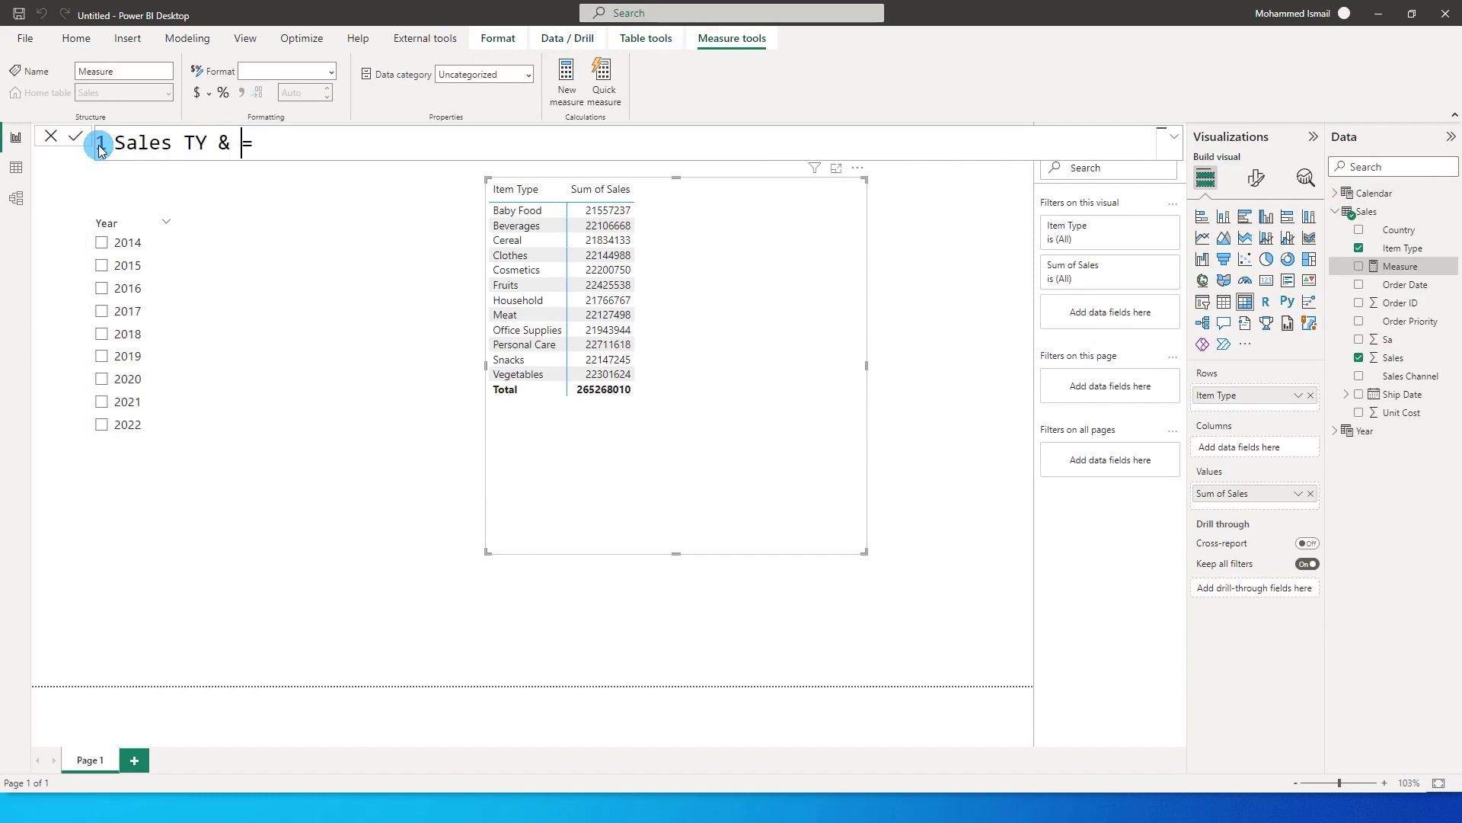
{"action": "type", "text": "es TY & PY"}
{"action": "key", "text": "End"}
{"action": "key", "text": "shift+Return"}
{"action": "key", "text": "shift+Return"}
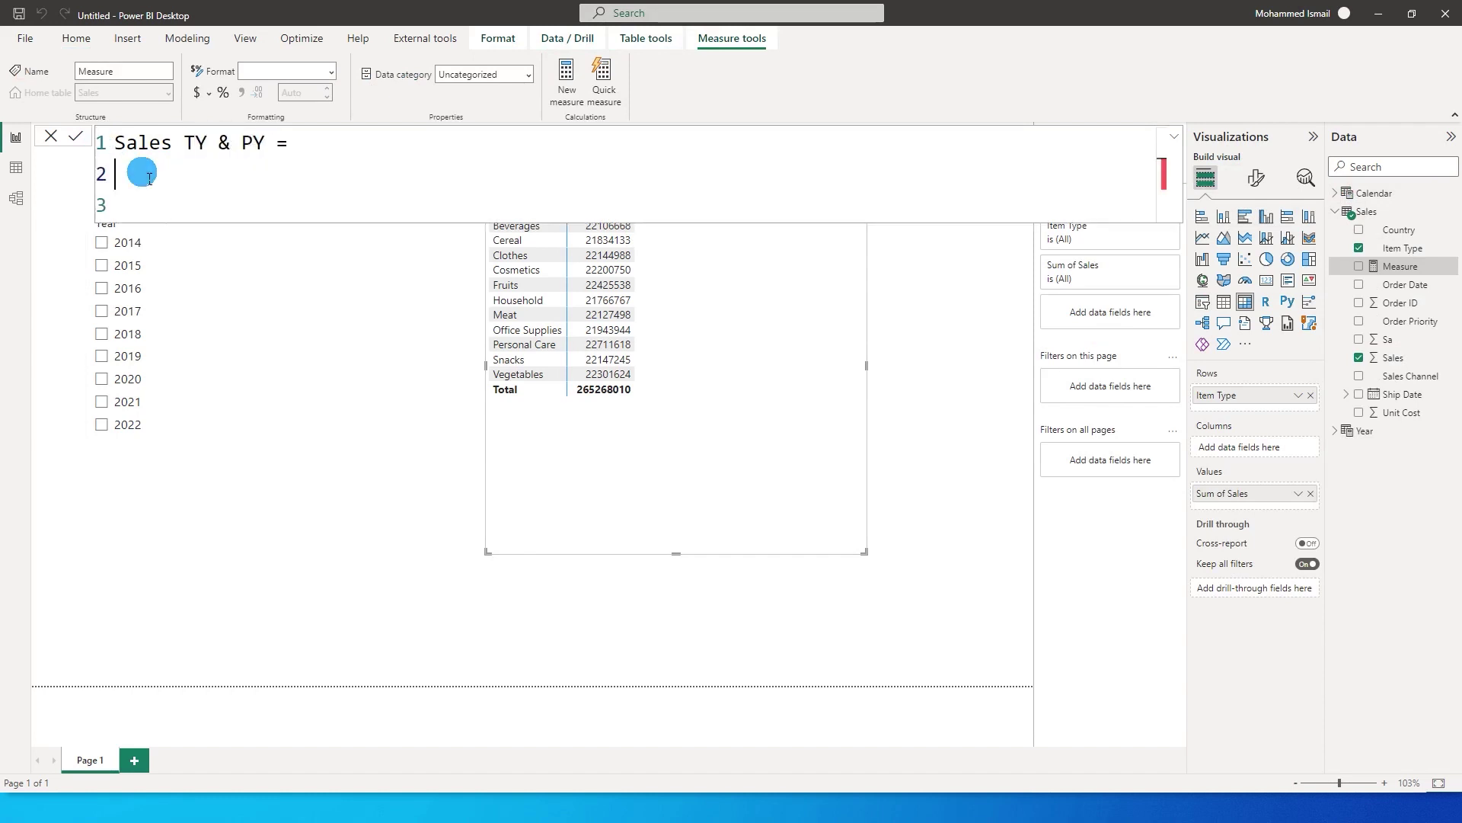
{"action": "left_click", "coordinate": [149, 178]}
Step: Write VAR _Sales = CALCULATE(SUM(Sales[Sales]), 'Calendar'[Year] = SELECTEDVALUE('Year'[Year]))
{"action": "type", "text": "VAR"}
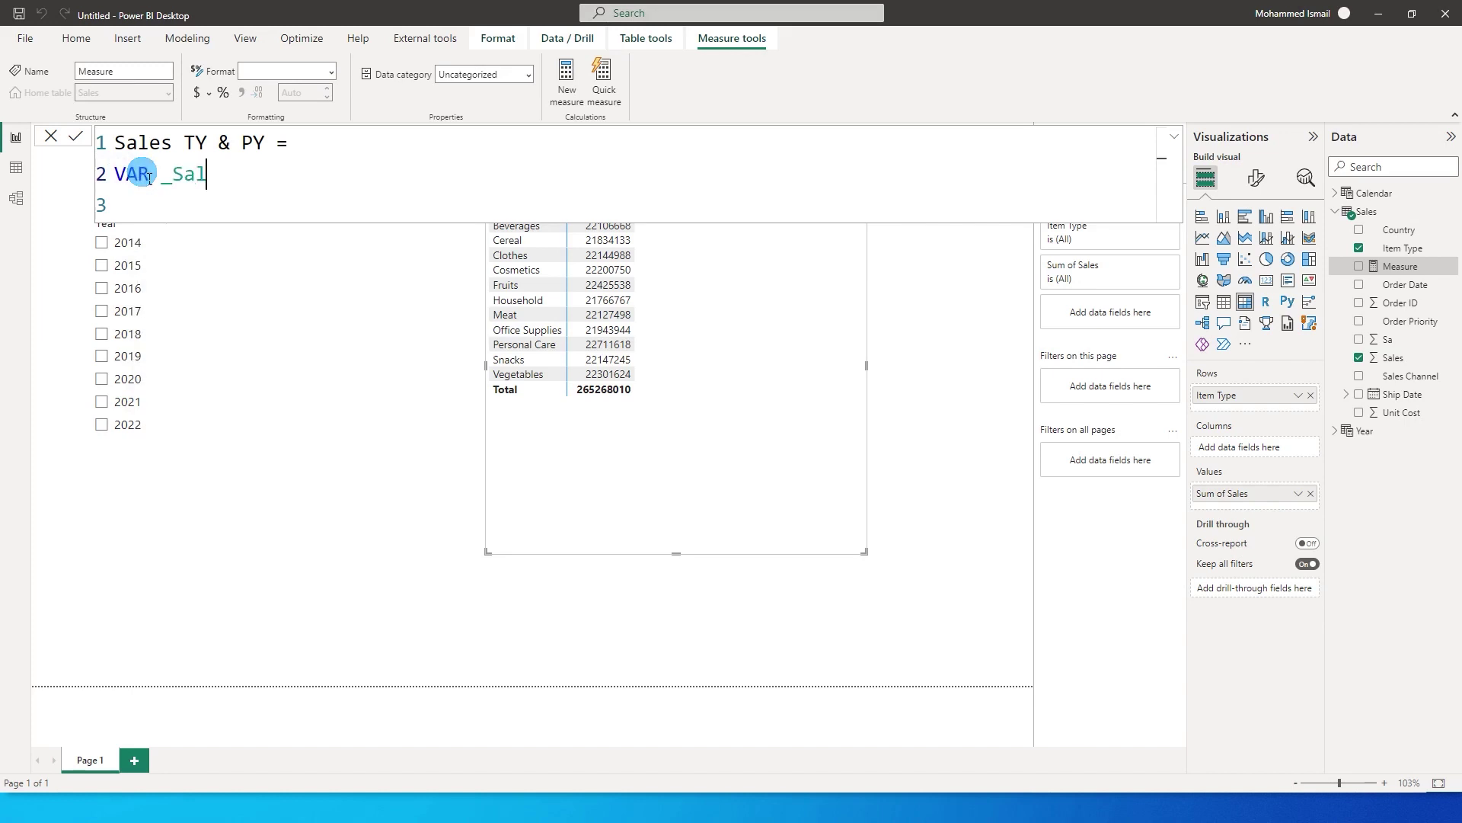
{"action": "type", "text": "_Sales = CALCULATE(SUM("}
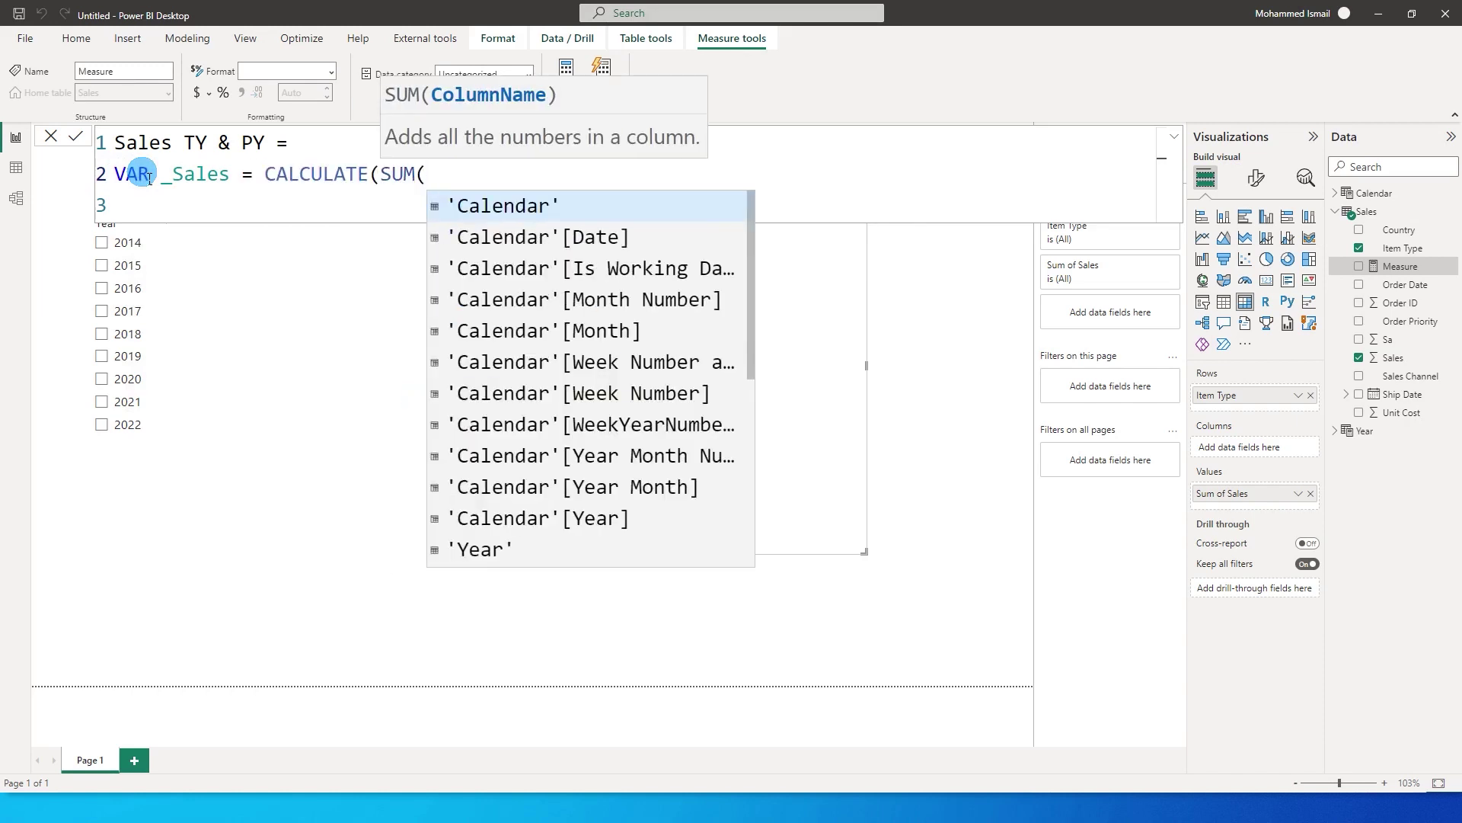
{"action": "type", "text": "Sales"}
{"action": "key", "text": "Down"}
{"action": "key", "text": "Down"}
{"action": "key", "text": "Down"}
{"action": "key", "text": "Tab"}
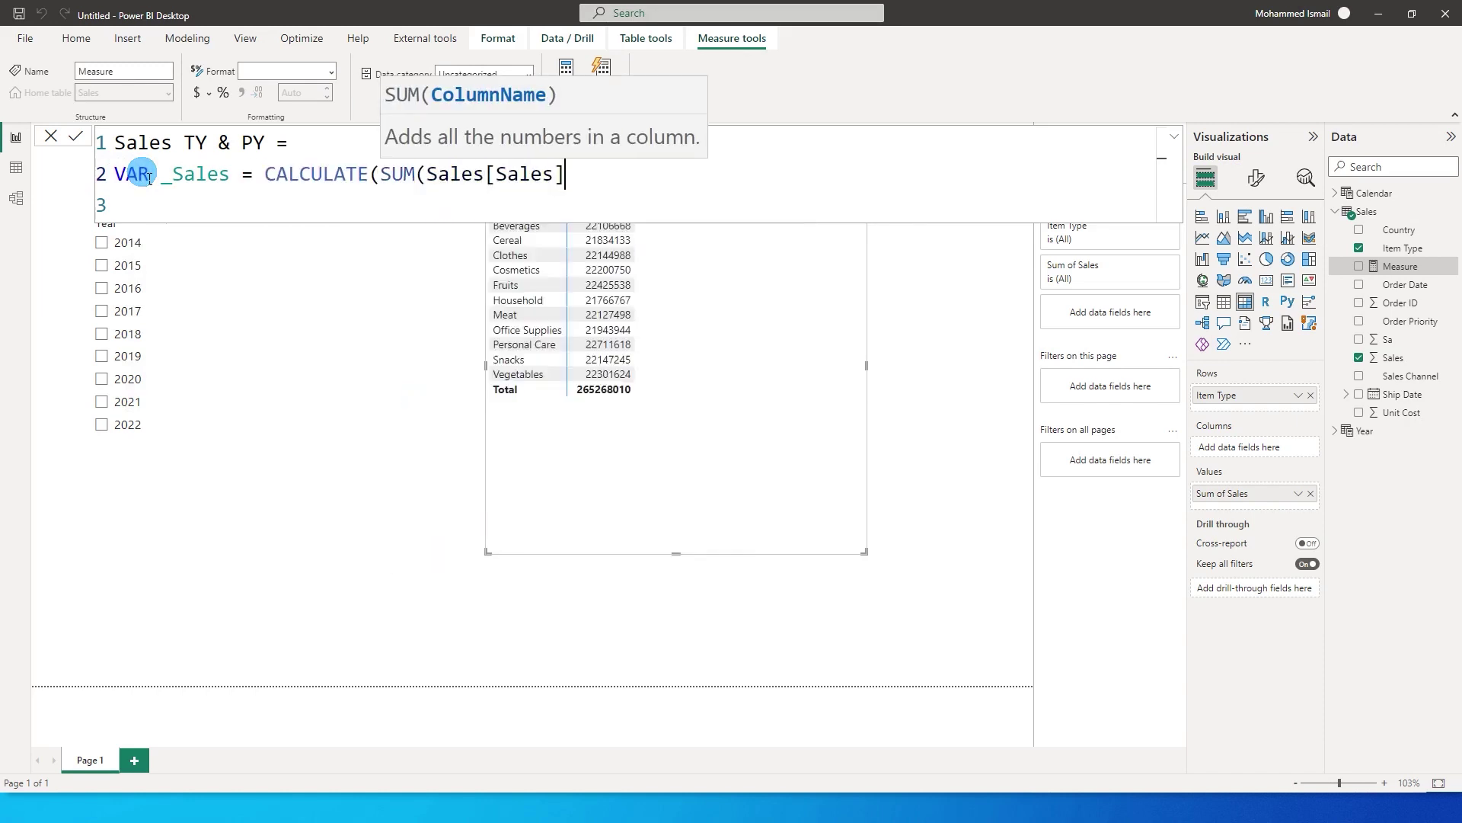
{"action": "type", "text": ")"}
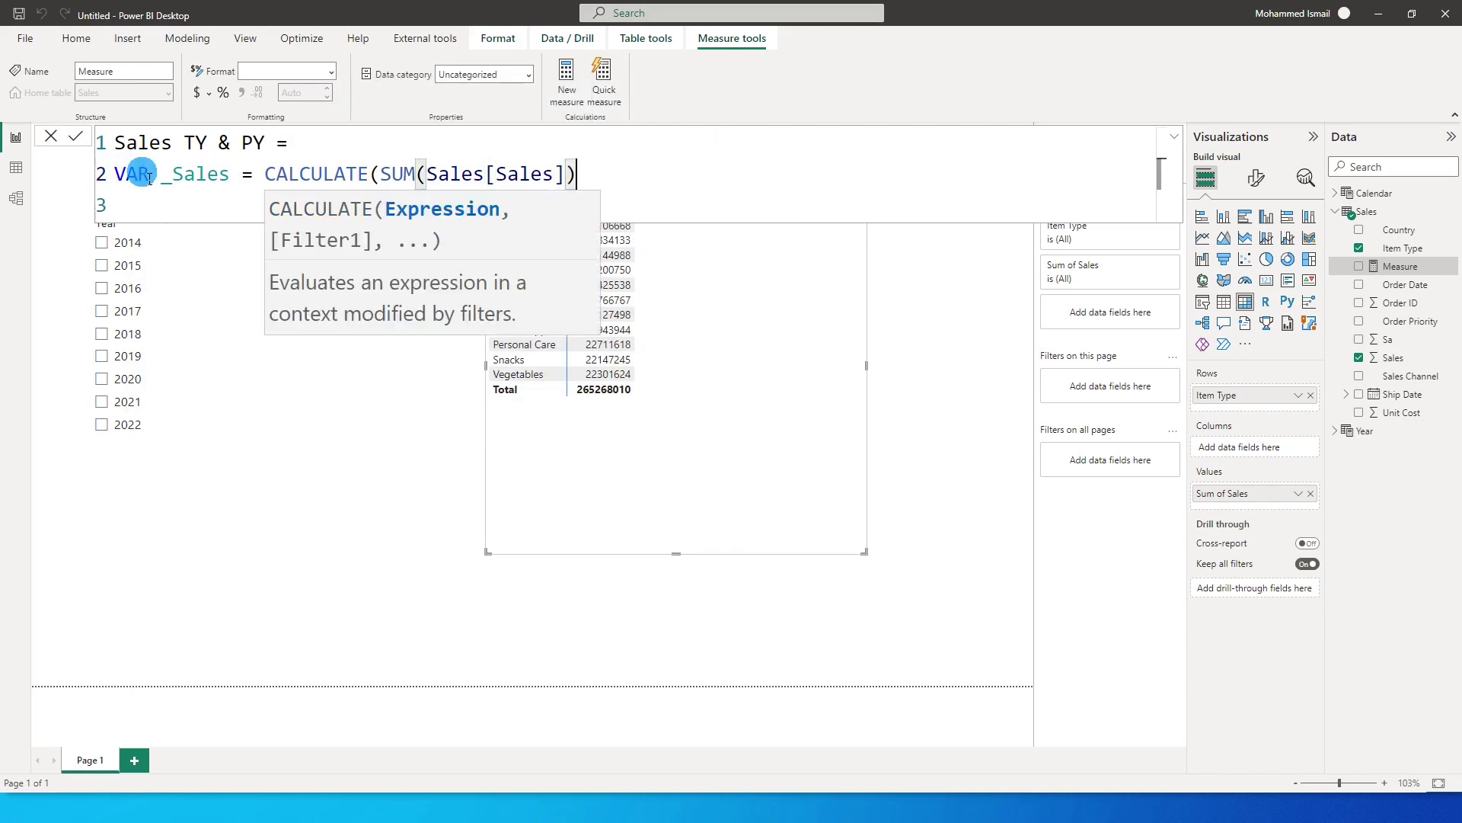
{"action": "type", "text": " , "}
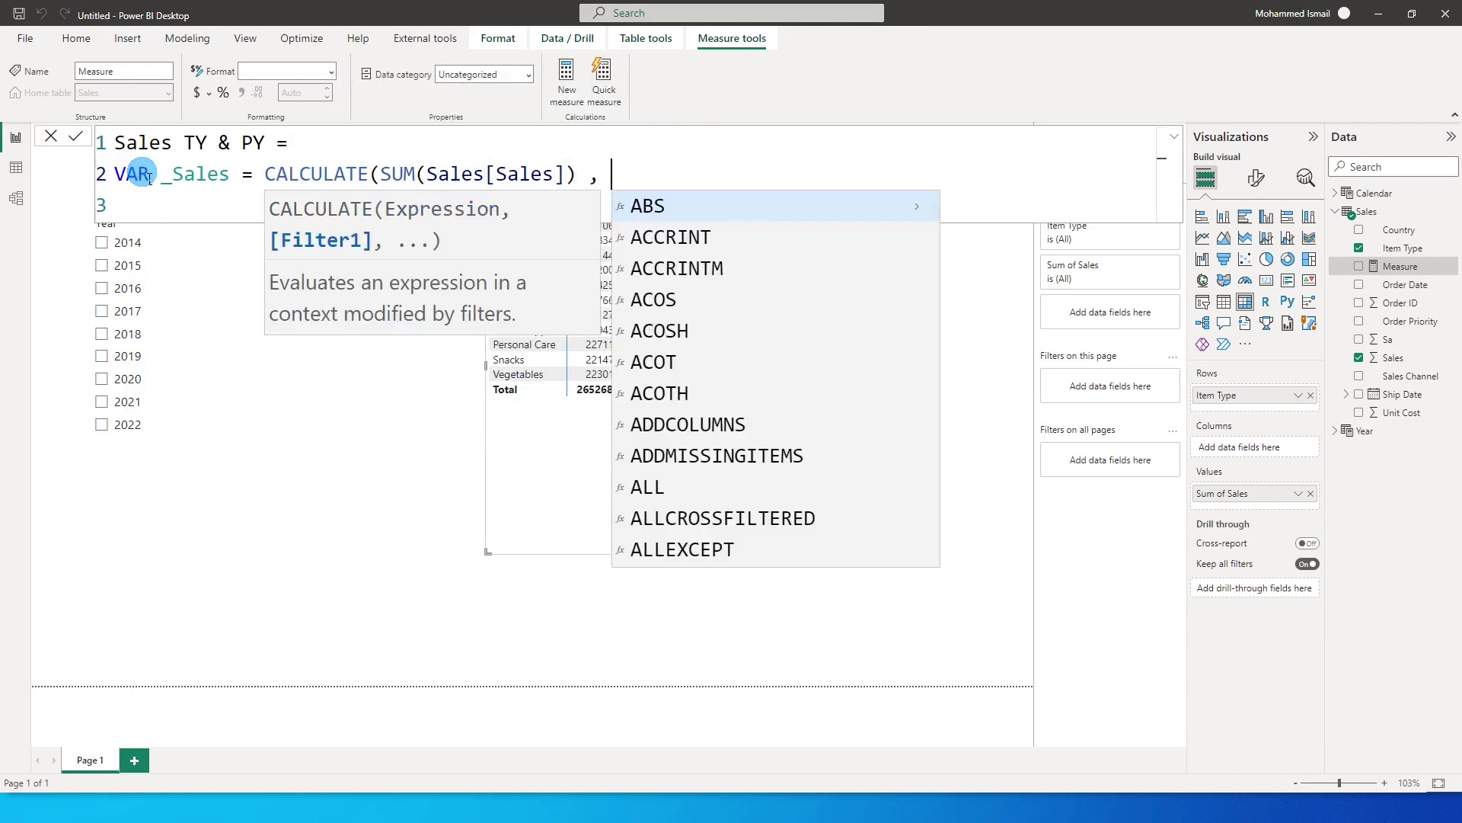
{"action": "type", "text": "Cale"}
{"action": "key", "text": "Down"}
{"action": "key", "text": "Down"}
{"action": "key", "text": "Down"}
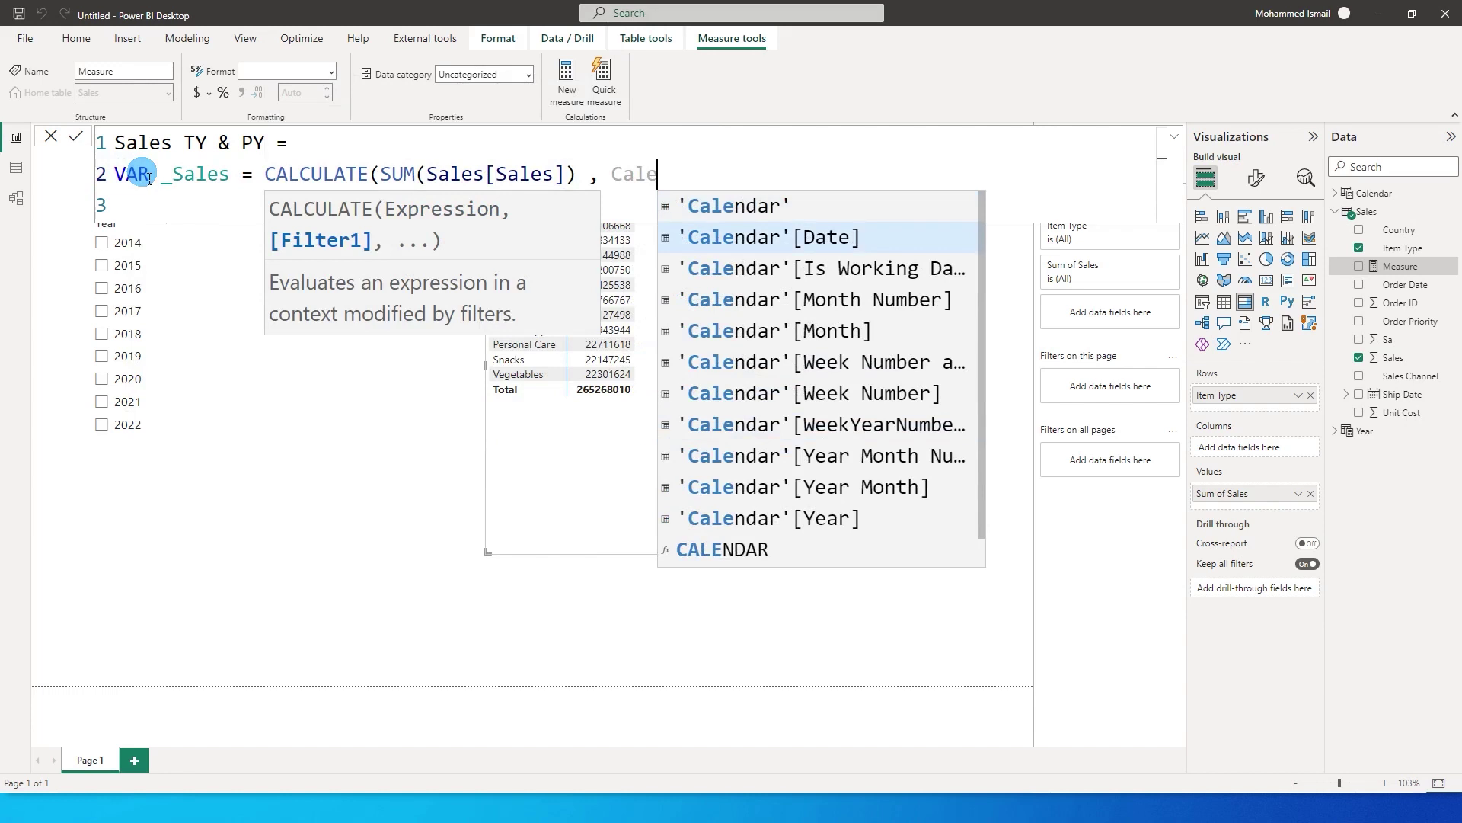
{"action": "key", "text": "Down"}
{"action": "key", "text": "Down"}
{"action": "key", "text": "Down"}
{"action": "key", "text": "Down"}
{"action": "key", "text": "Down"}
{"action": "key", "text": "Down"}
{"action": "key", "text": "Down"}
{"action": "key", "text": "Tab"}
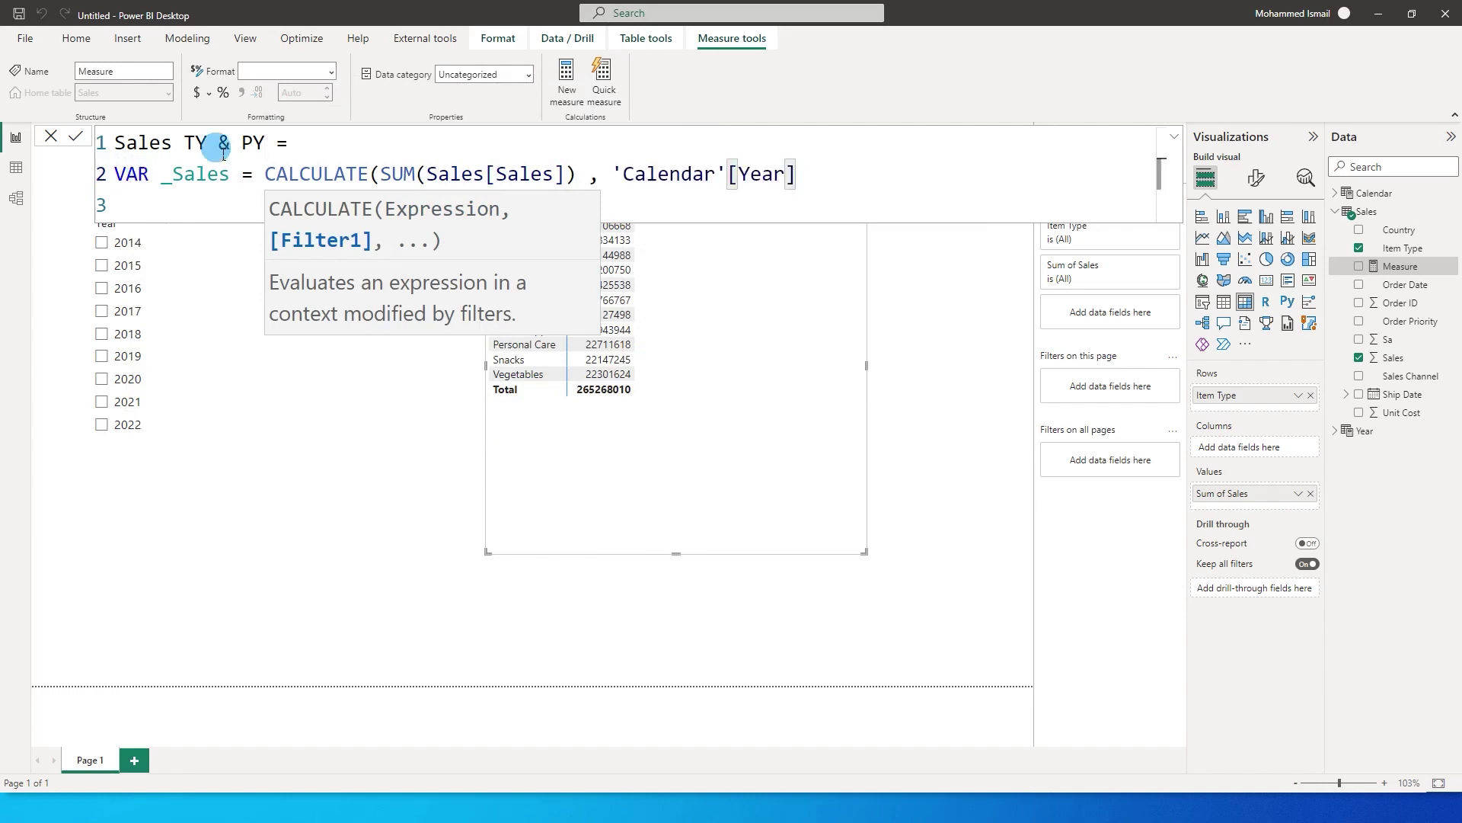
{"action": "type", "text": "= Select"}
{"action": "key", "text": "Down"}
{"action": "key", "text": "Down"}
{"action": "key", "text": "Down"}
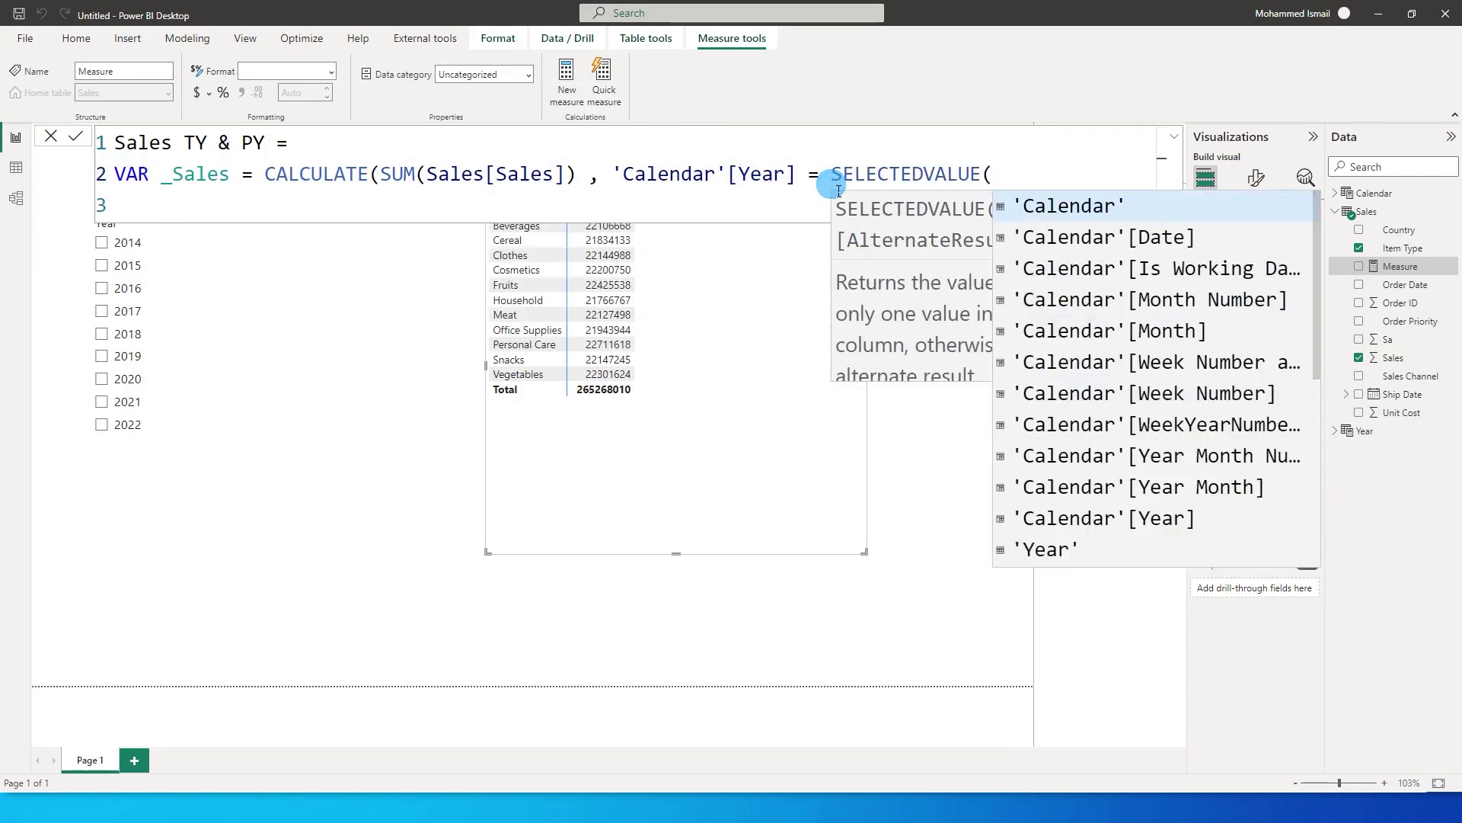
{"action": "type", "text": "'Year'"}
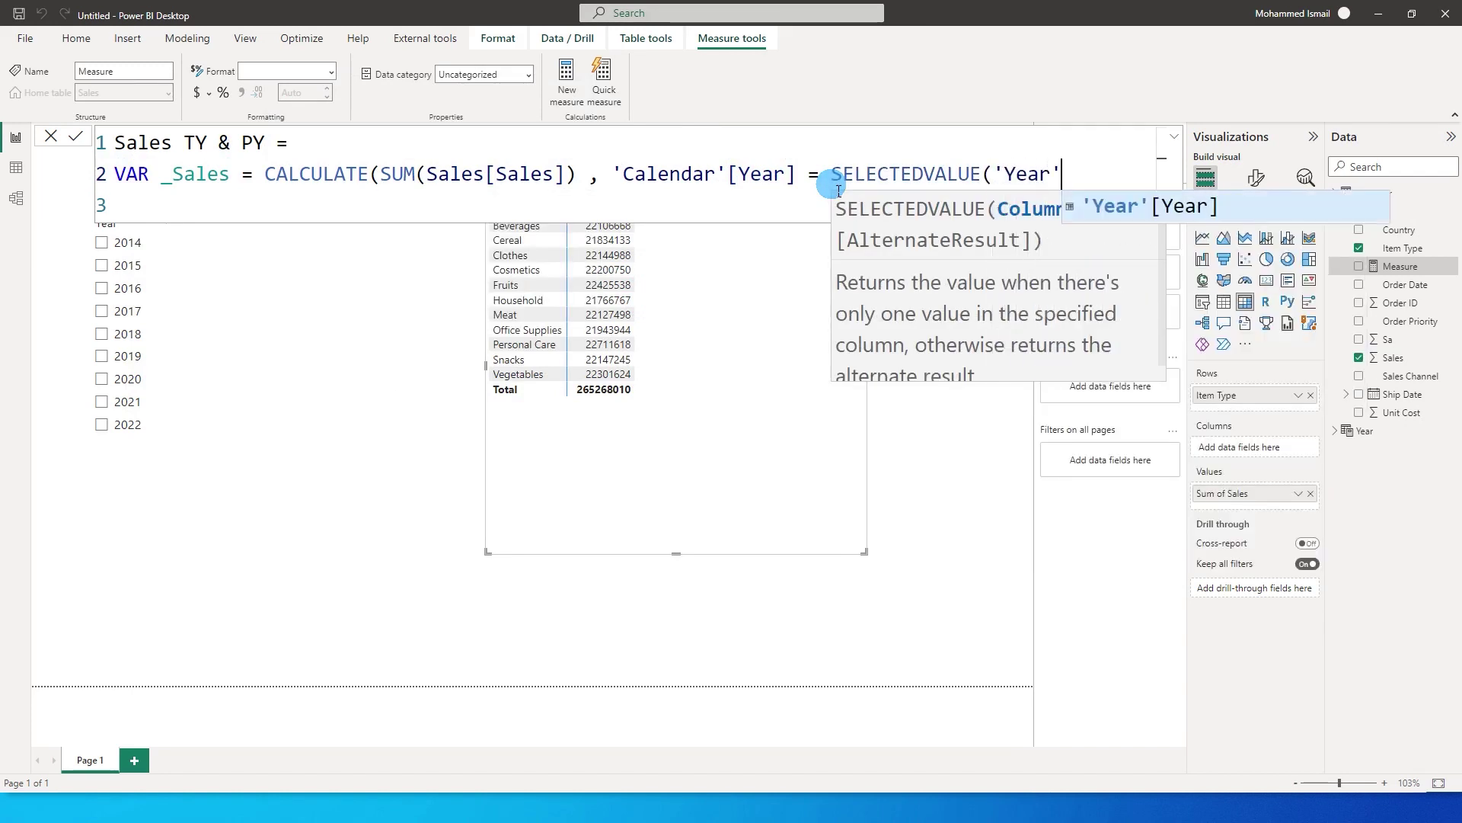
{"action": "key", "text": "Tab"}
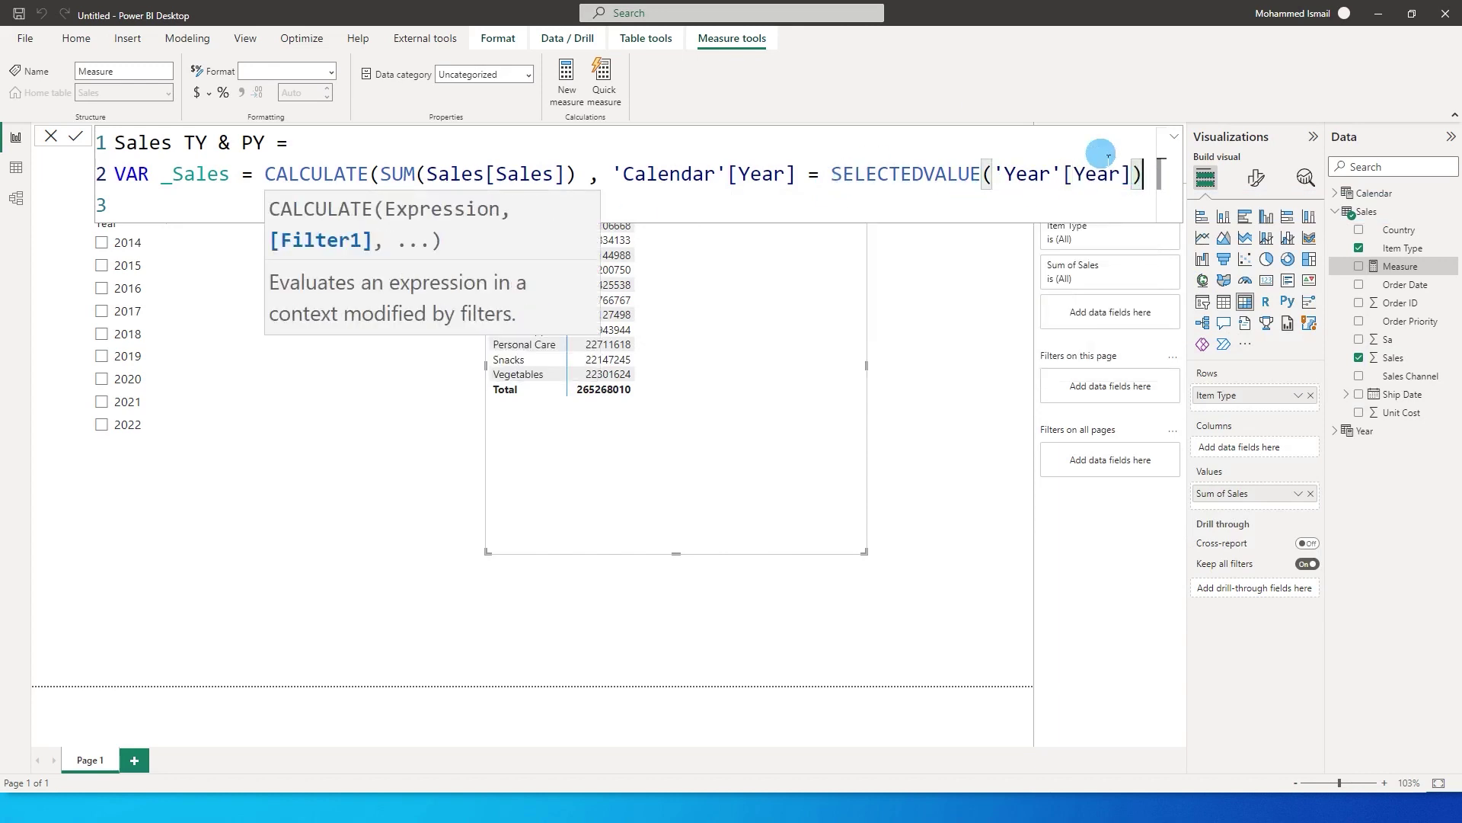
{"action": "type", "text": ")"}
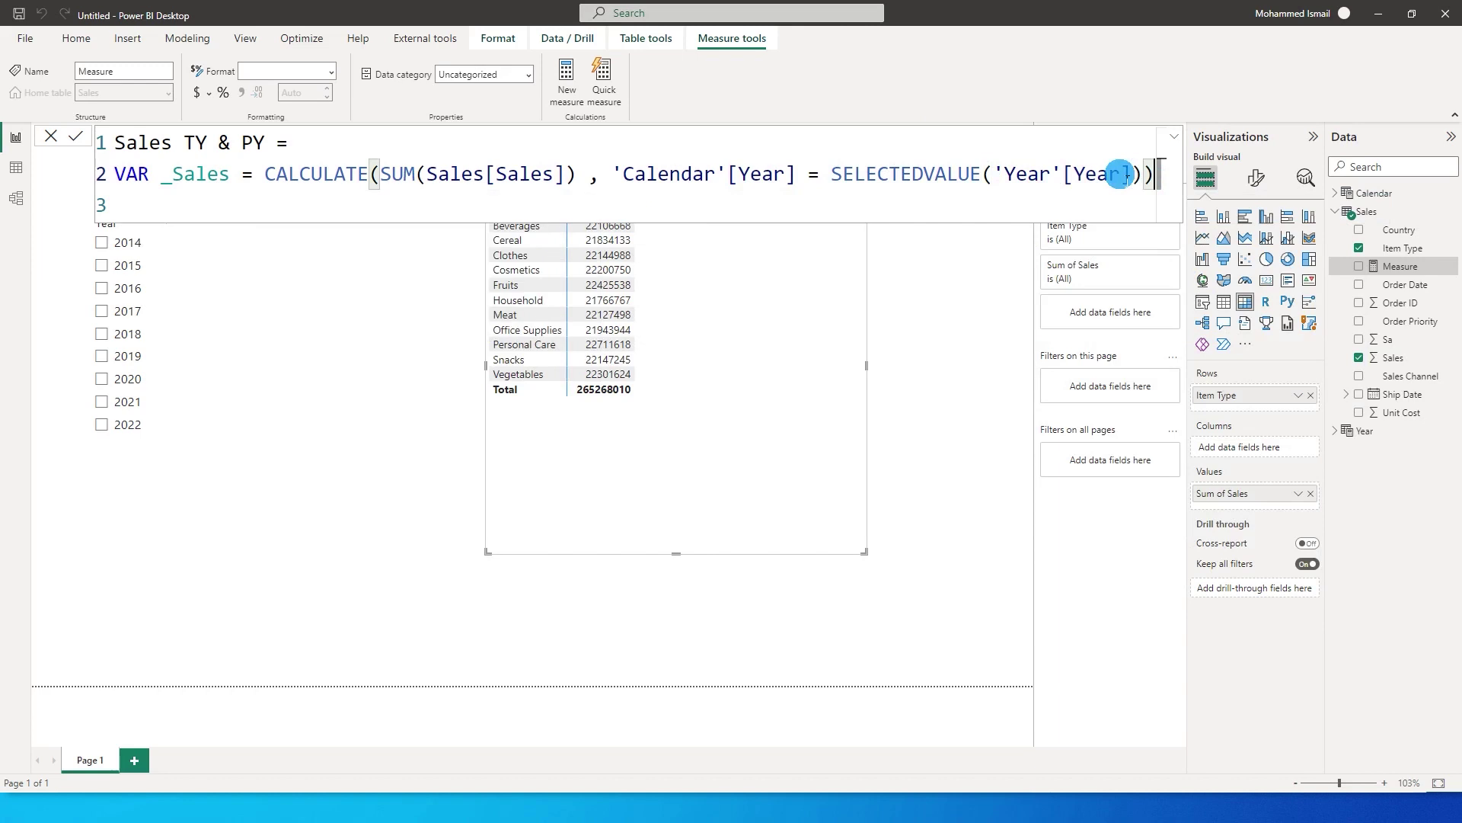
Step: Put the Calendar filter argument on its own indented line and add blank lines below
{"action": "left_click", "coordinate": [615, 185]}
{"action": "key", "text": "shift+Return"}
{"action": "key", "text": "Tab"}
{"action": "key", "text": "Tab"}
{"action": "key", "text": "Tab"}
{"action": "key", "text": "Tab"}
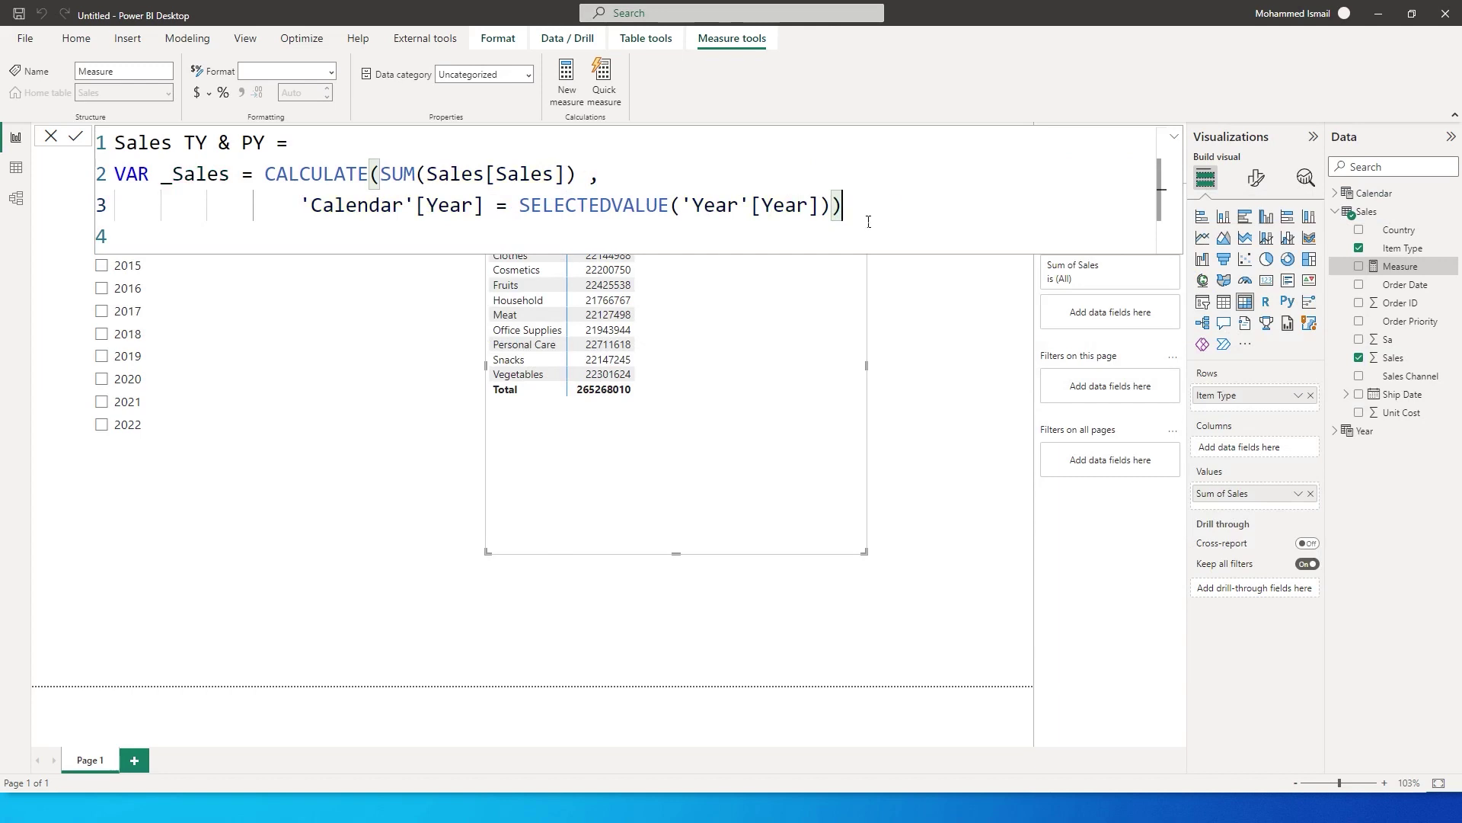
{"action": "key", "text": "shift+Return"}
{"action": "key", "text": "shift+Return"}
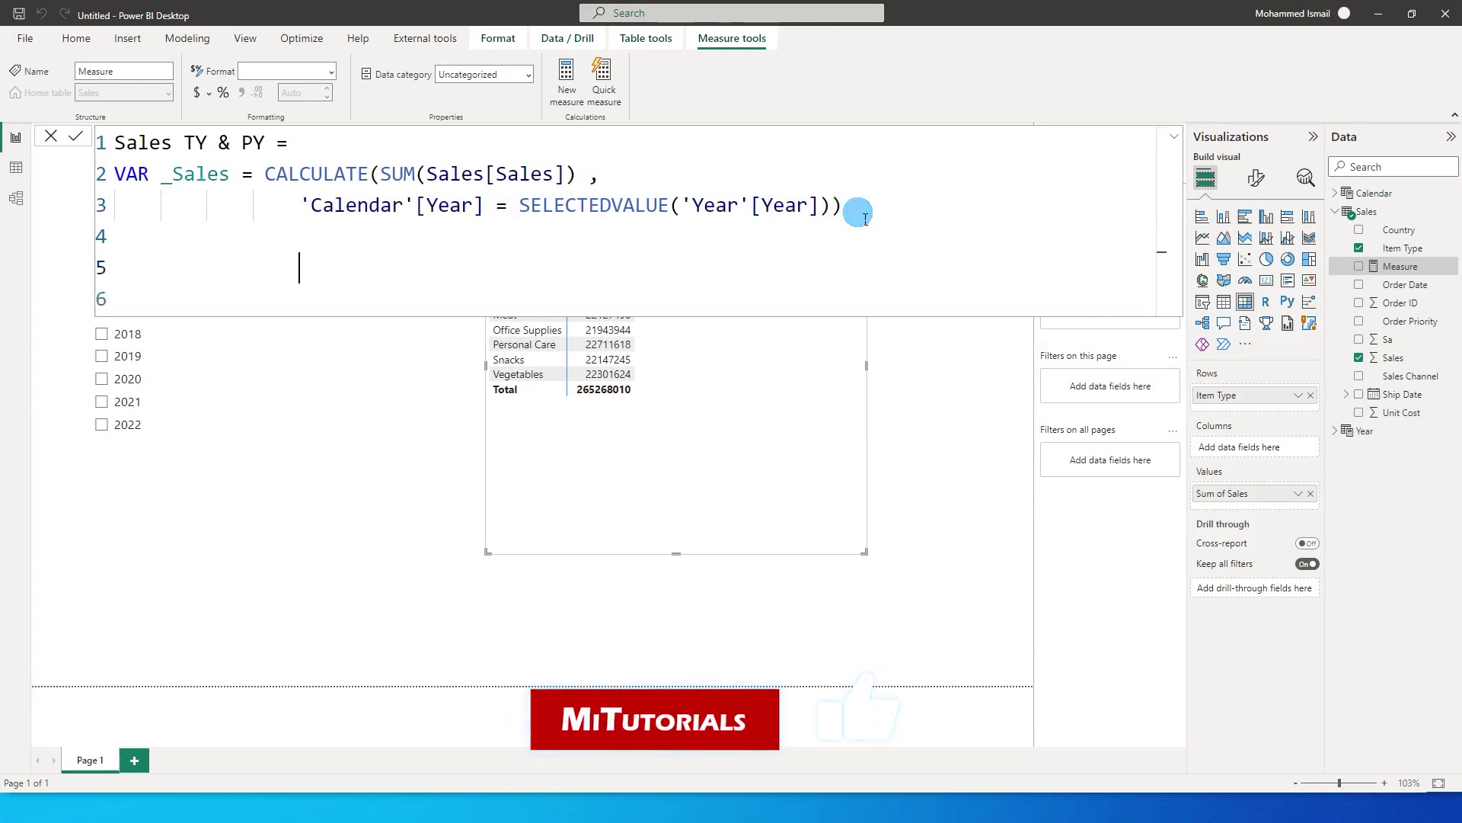
Step: Begin the Return line with IF(SELECTEDVALUE('Year'[Year])
{"action": "type", "text": "Return"}
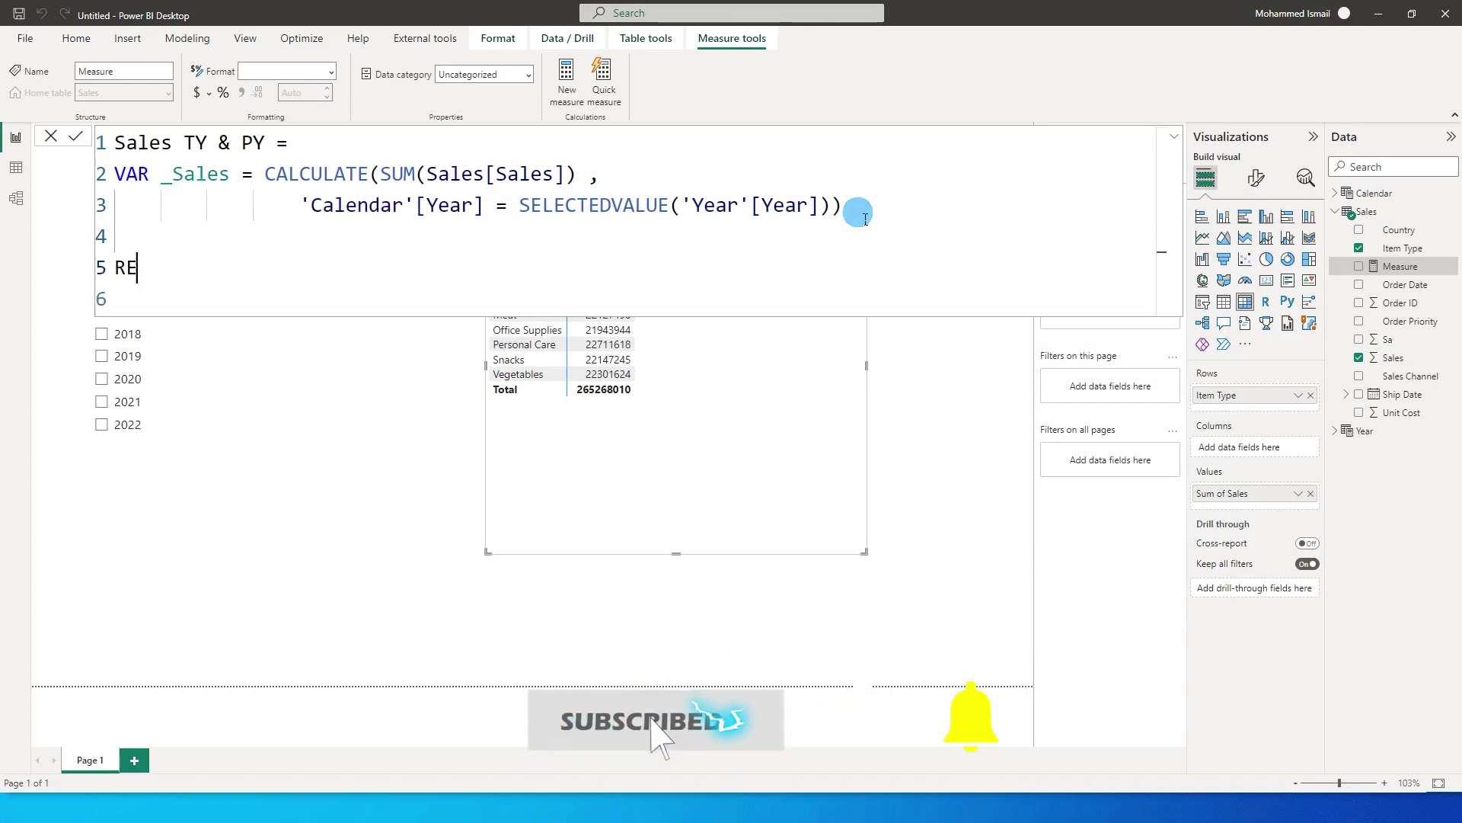
{"action": "key", "text": "Return"}
{"action": "left_click", "coordinate": [308, 305]}
{"action": "type", "text": "IF("}
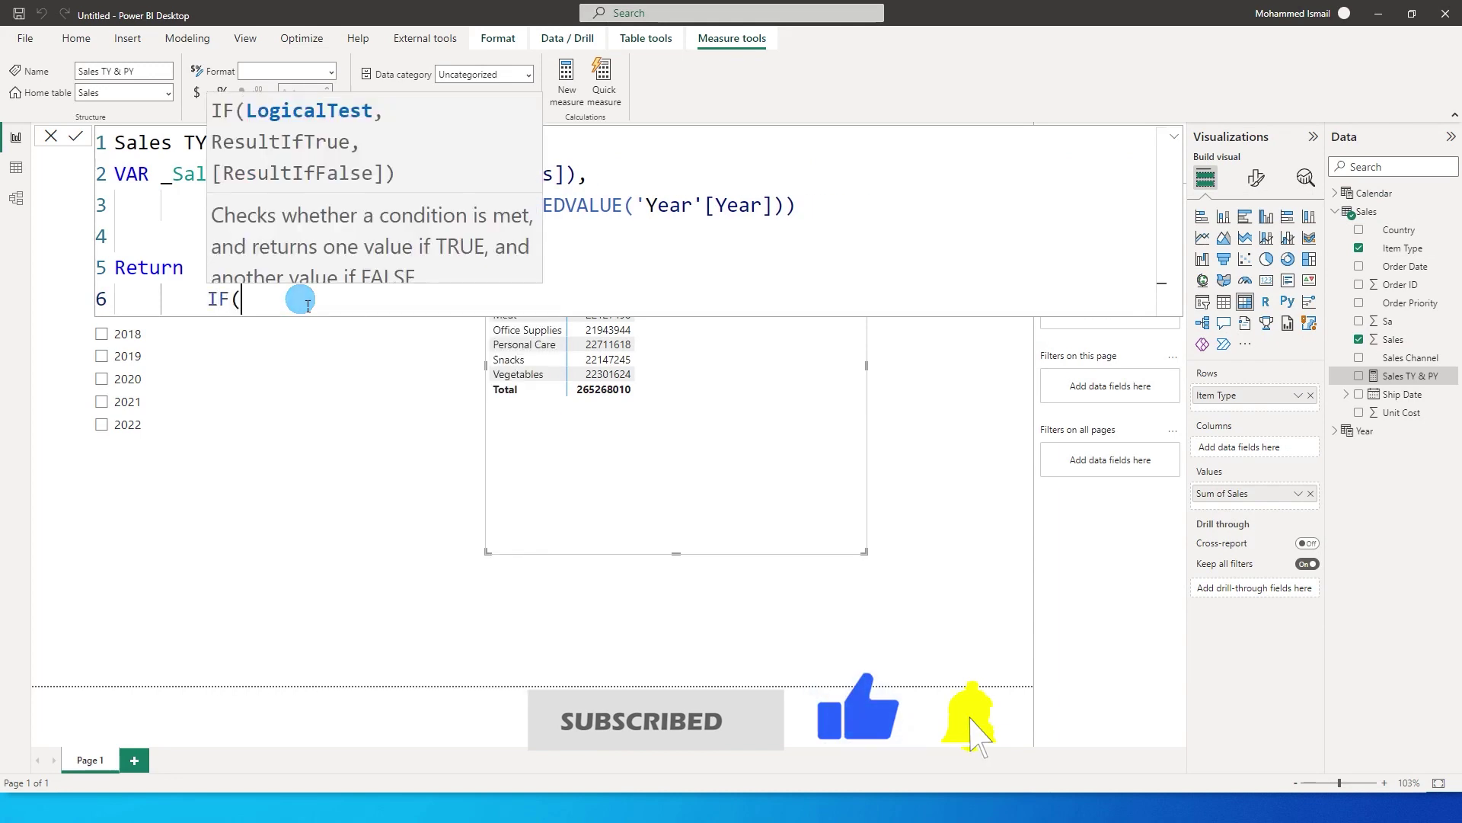
{"action": "type", "text": "Select"}
{"action": "key", "text": "Down"}
{"action": "key", "text": "Down"}
{"action": "key", "text": "Down"}
{"action": "key", "text": "Tab"}
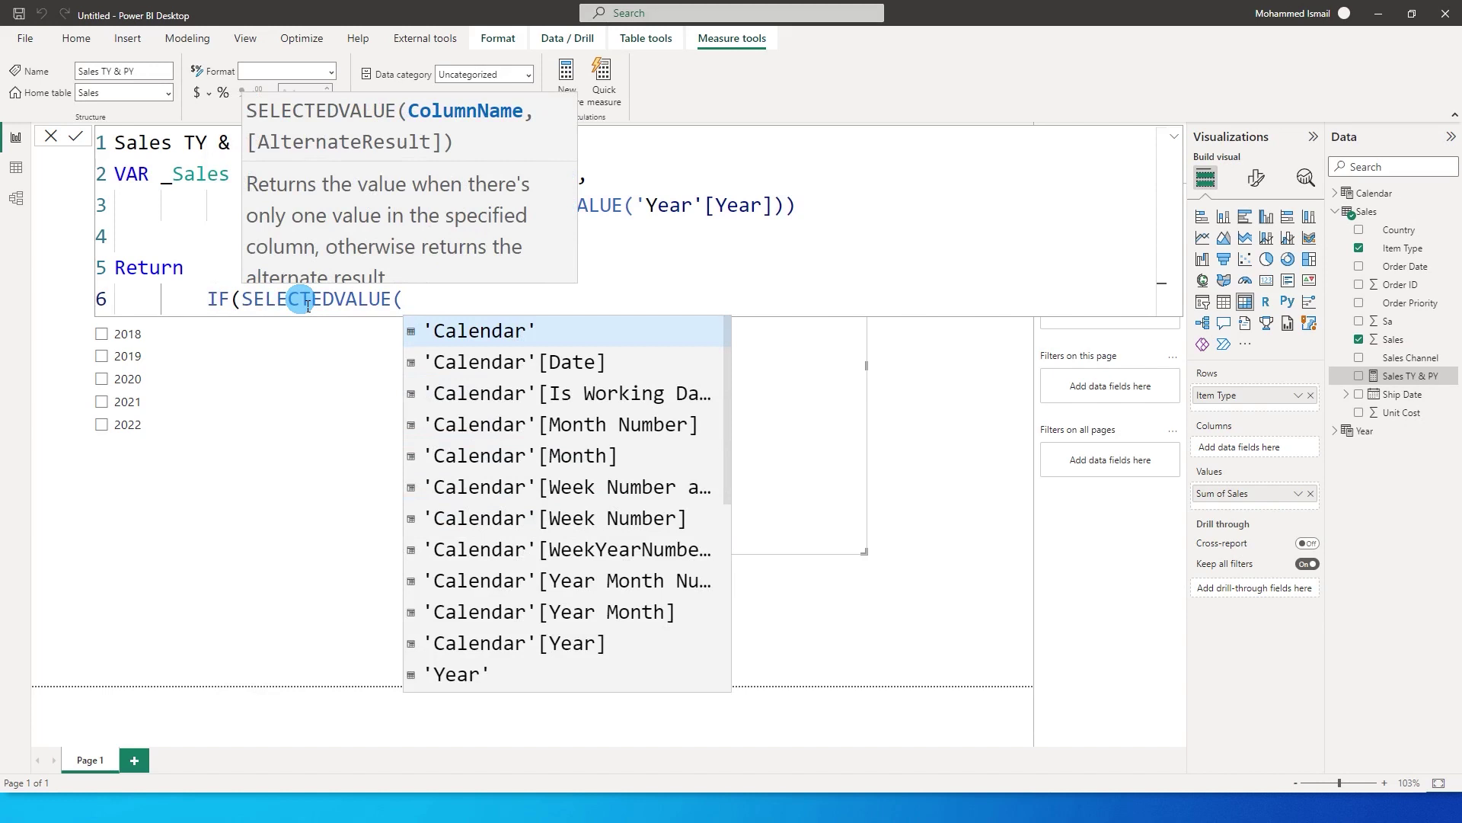
{"action": "type", "text": "Year"}
{"action": "key", "text": "Down"}
{"action": "key", "text": "Tab"}
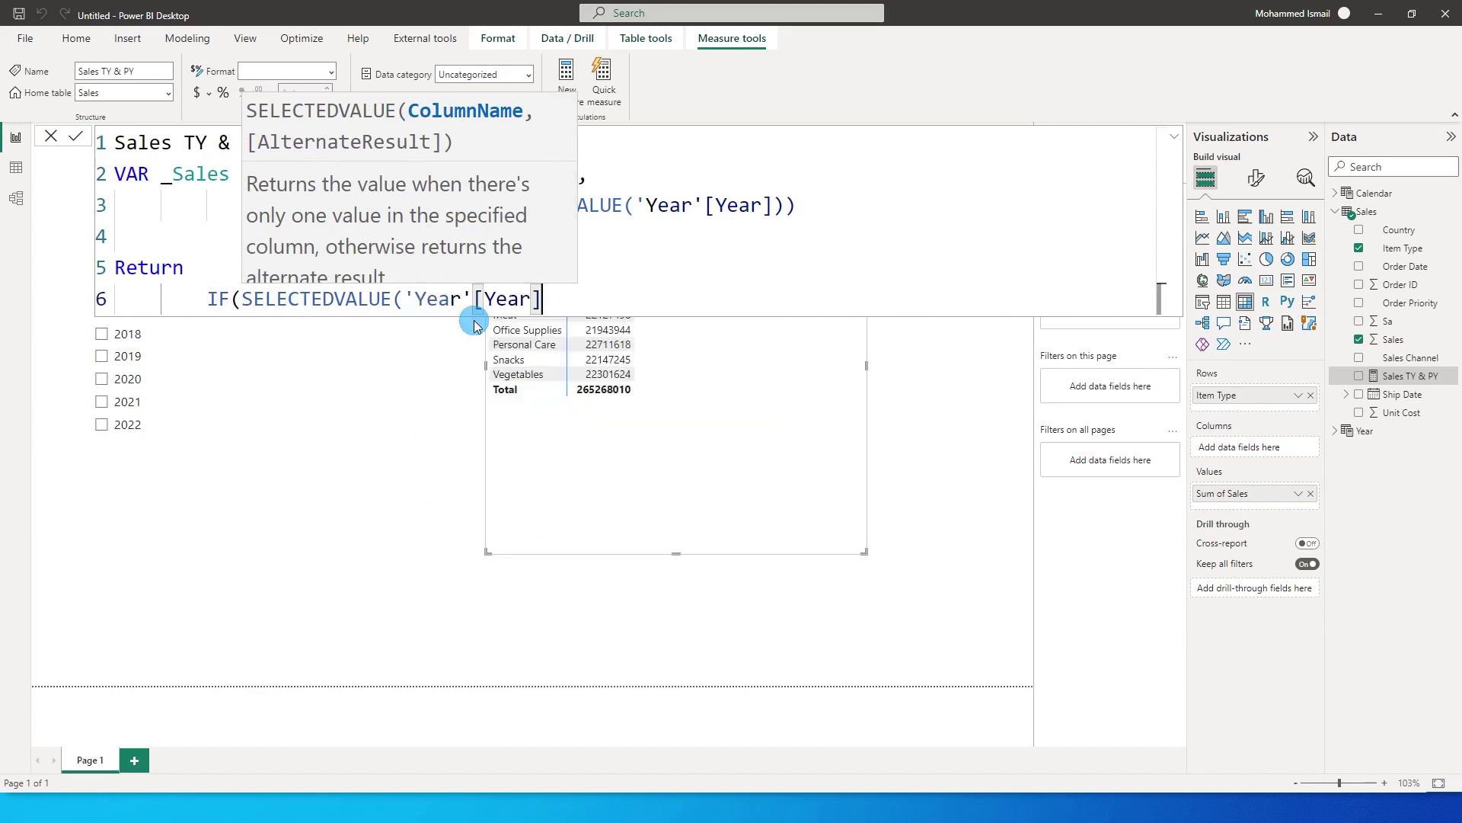
Step: Add the test in {MAX('Calendar'[Year]), MAX('Calendar'[Year])-1} to the IF
{"action": "type", "text": ") in {"}
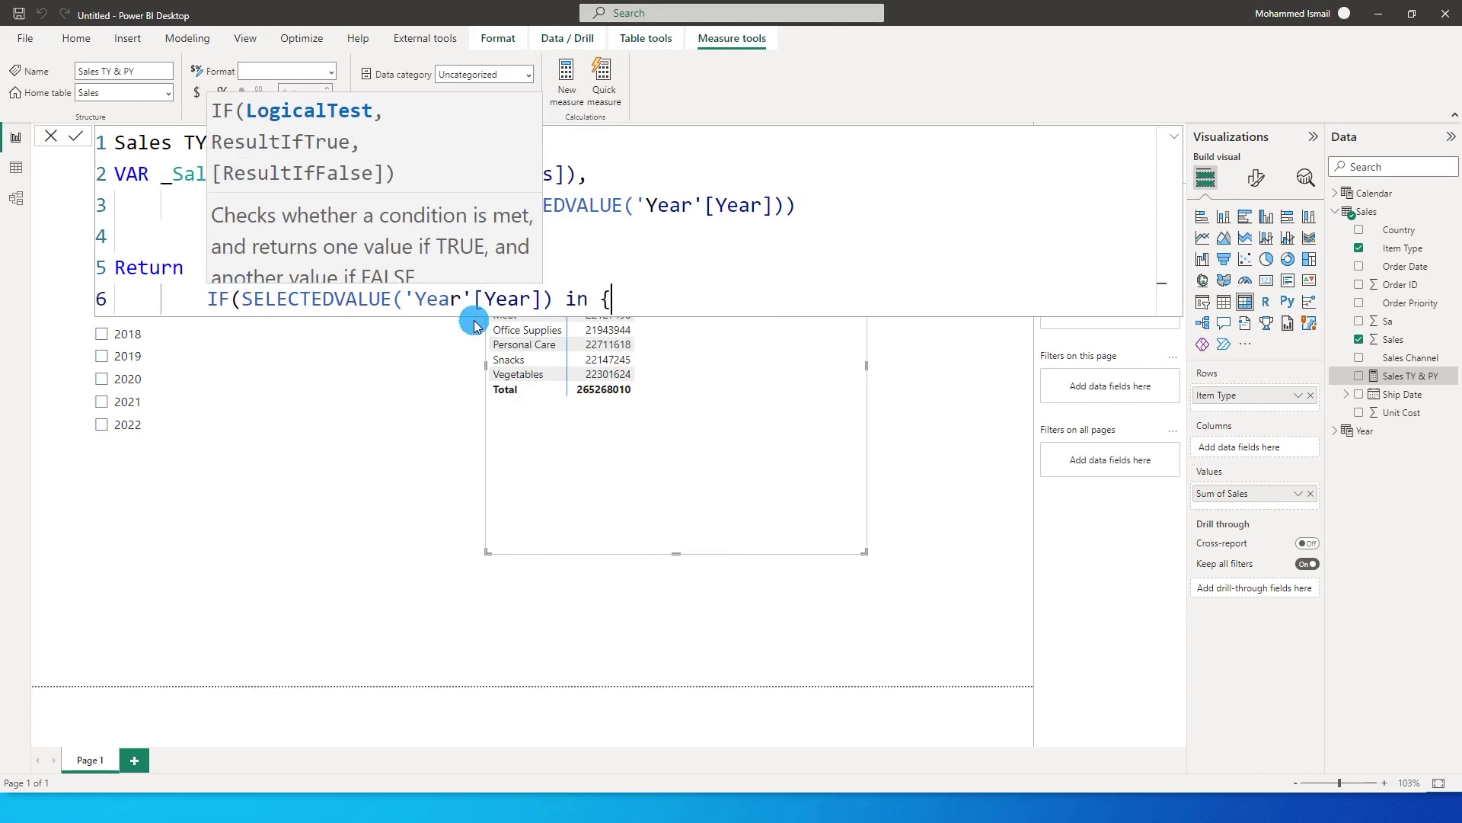
{"action": "type", "text": "Ma"}
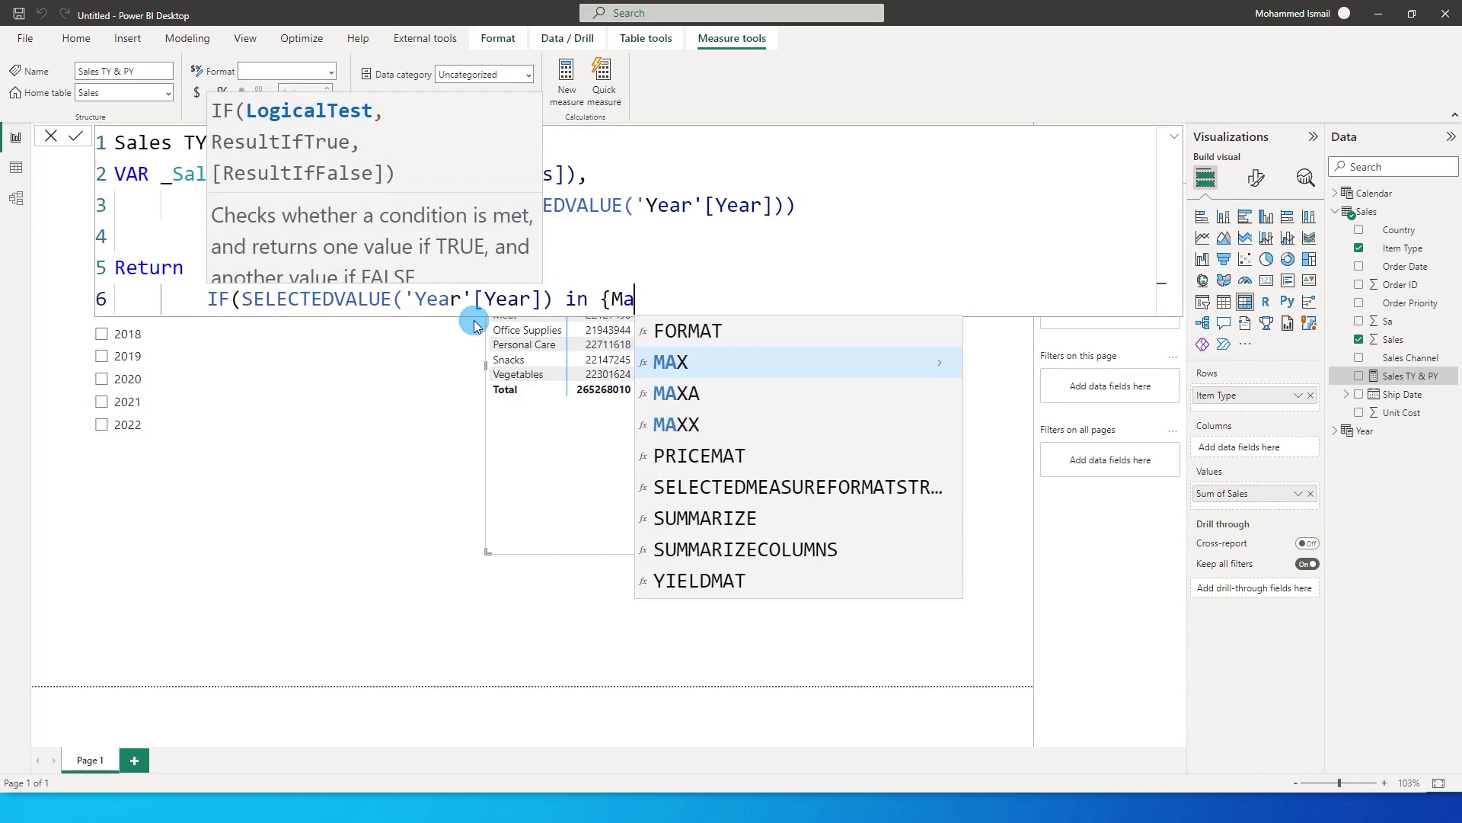
{"action": "key", "text": "Tab"}
{"action": "type", "text": "Year"}
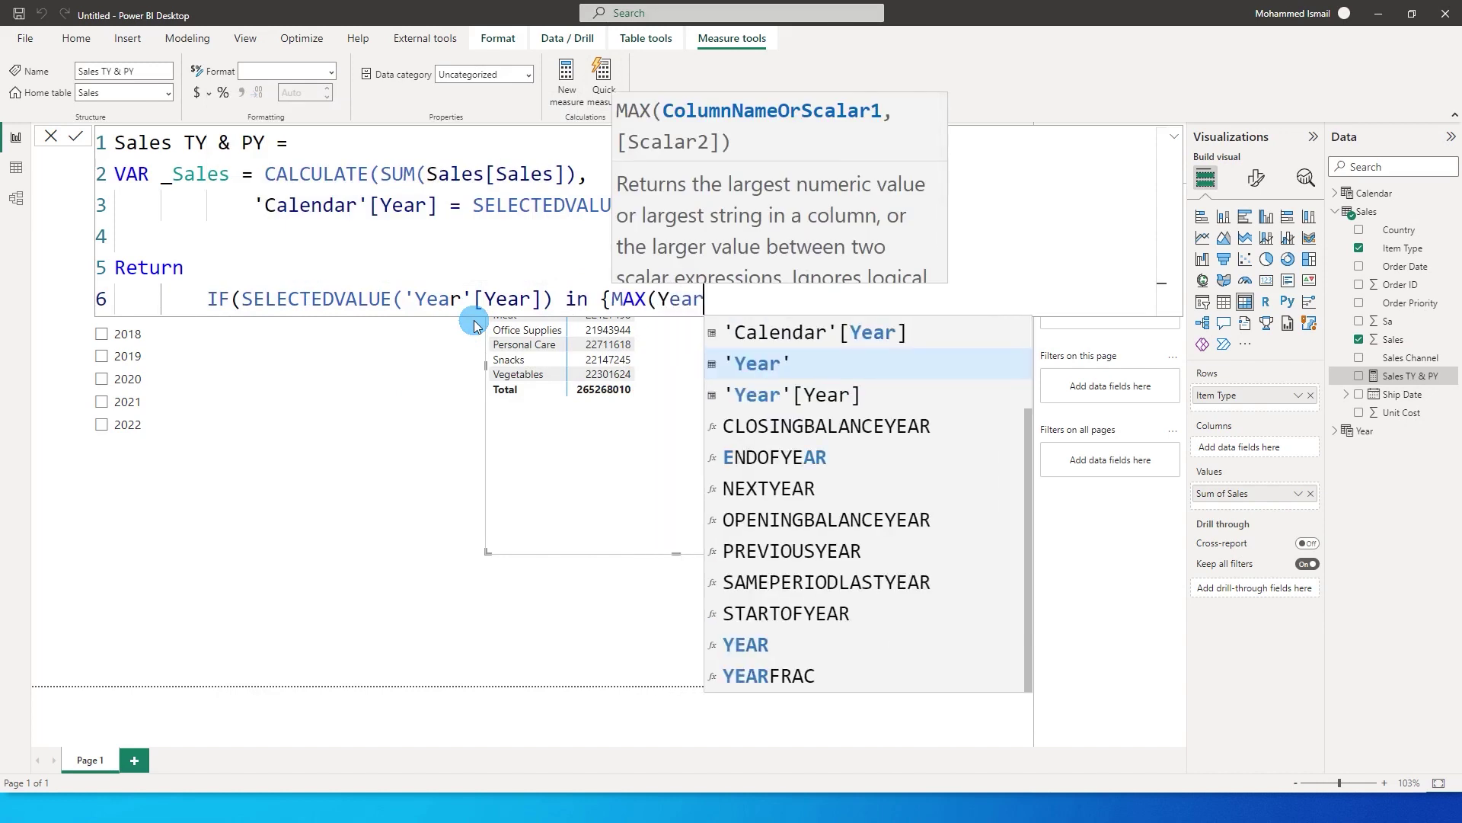
{"action": "key", "text": "Up"}
{"action": "key", "text": "Tab"}
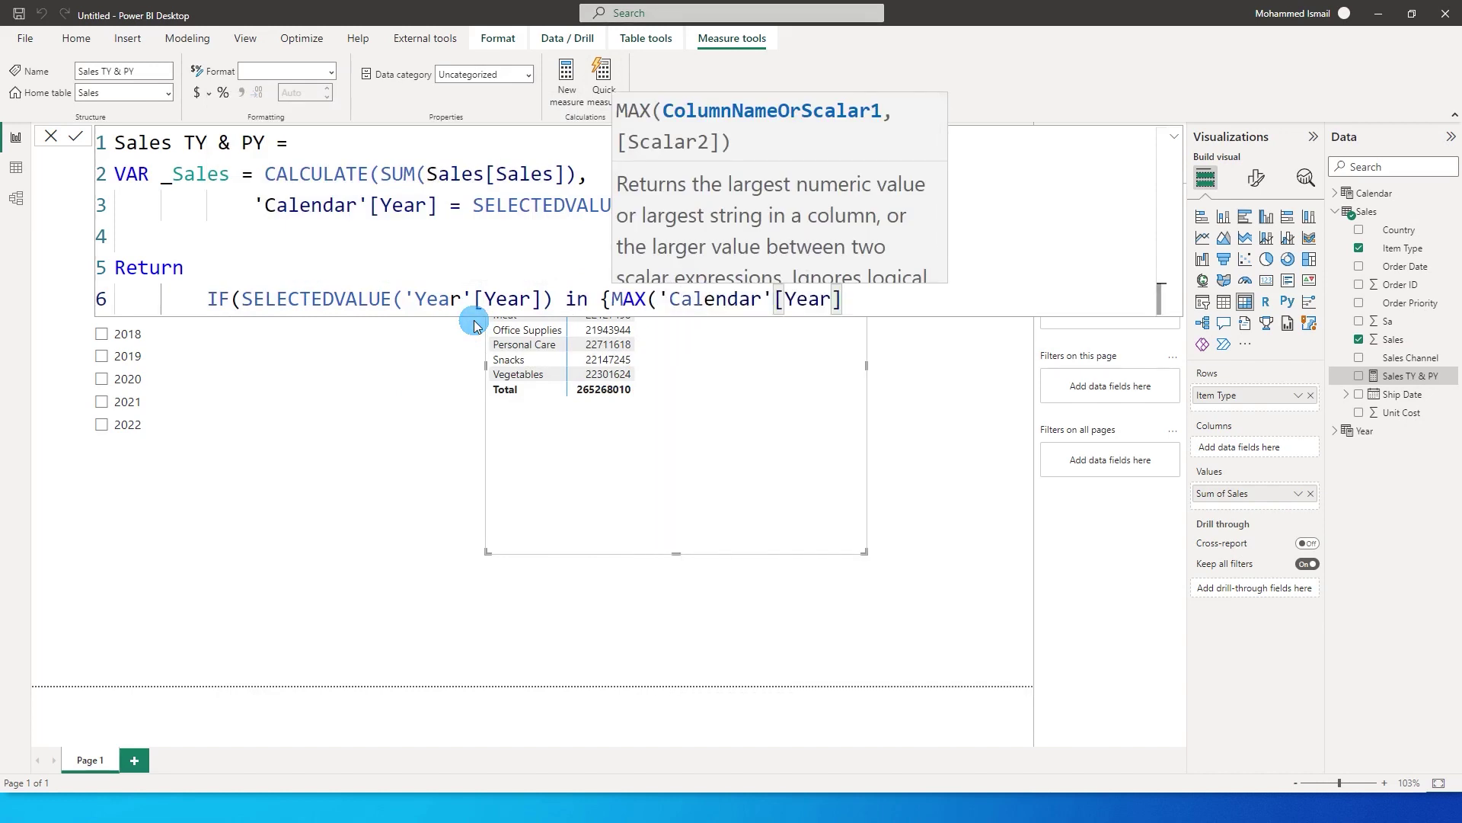
{"action": "type", "text": ") , MAX("}
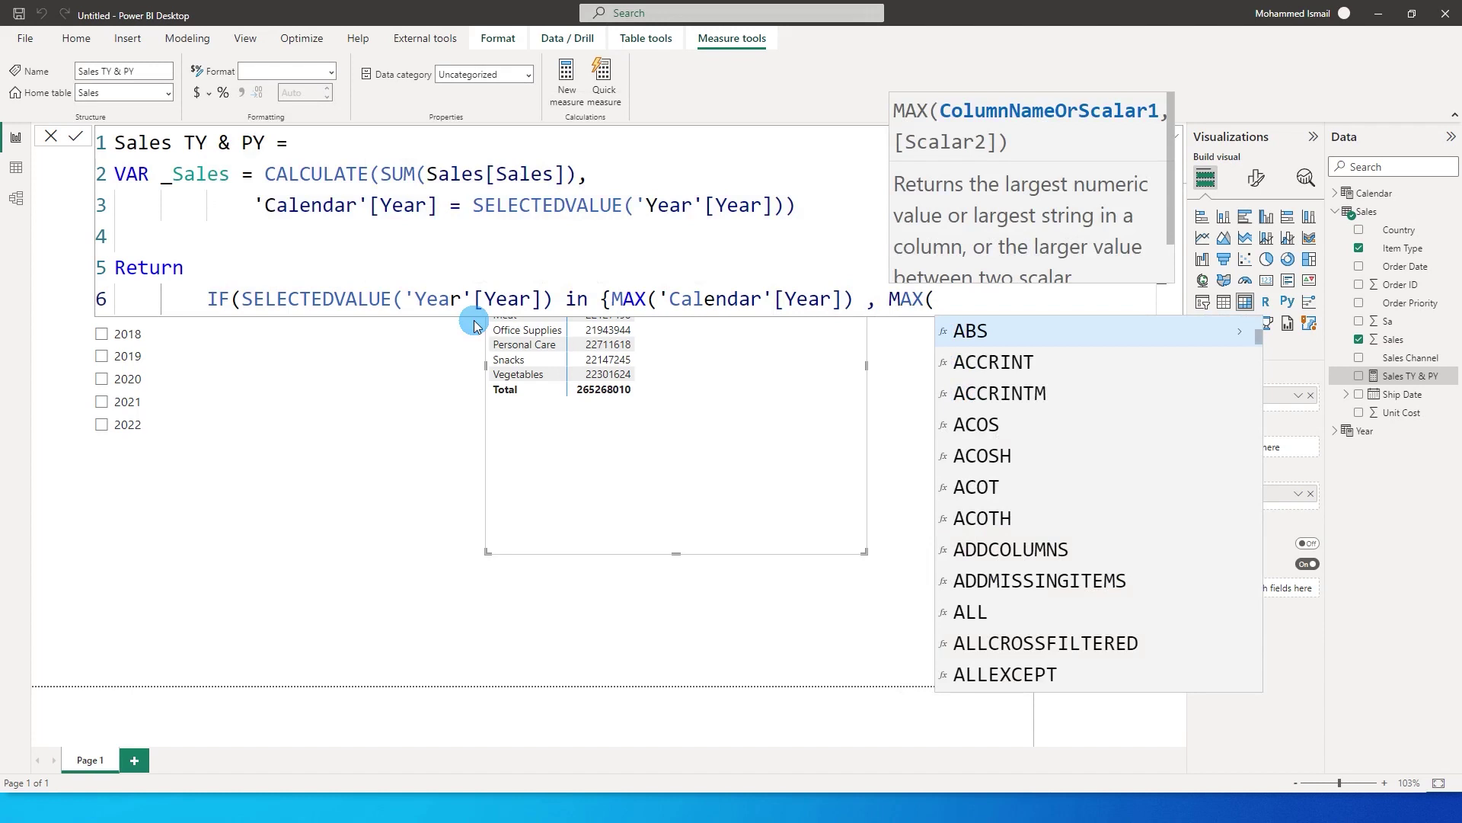
{"action": "type", "text": "Cal"}
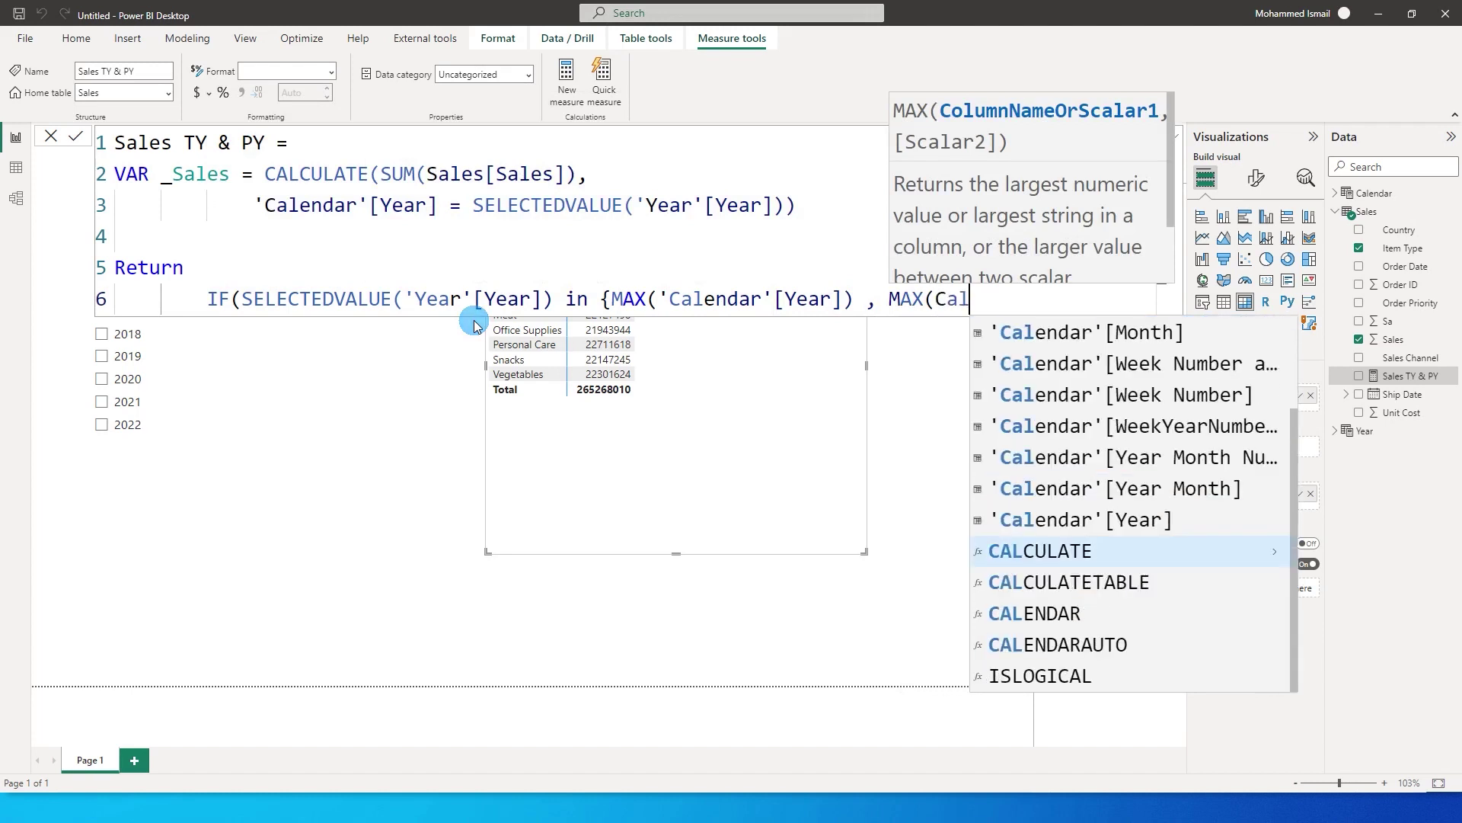
{"action": "key", "text": "Up"}
{"action": "key", "text": "Up"}
{"action": "key", "text": "Up"}
{"action": "key", "text": "Down"}
{"action": "key", "text": "Down"}
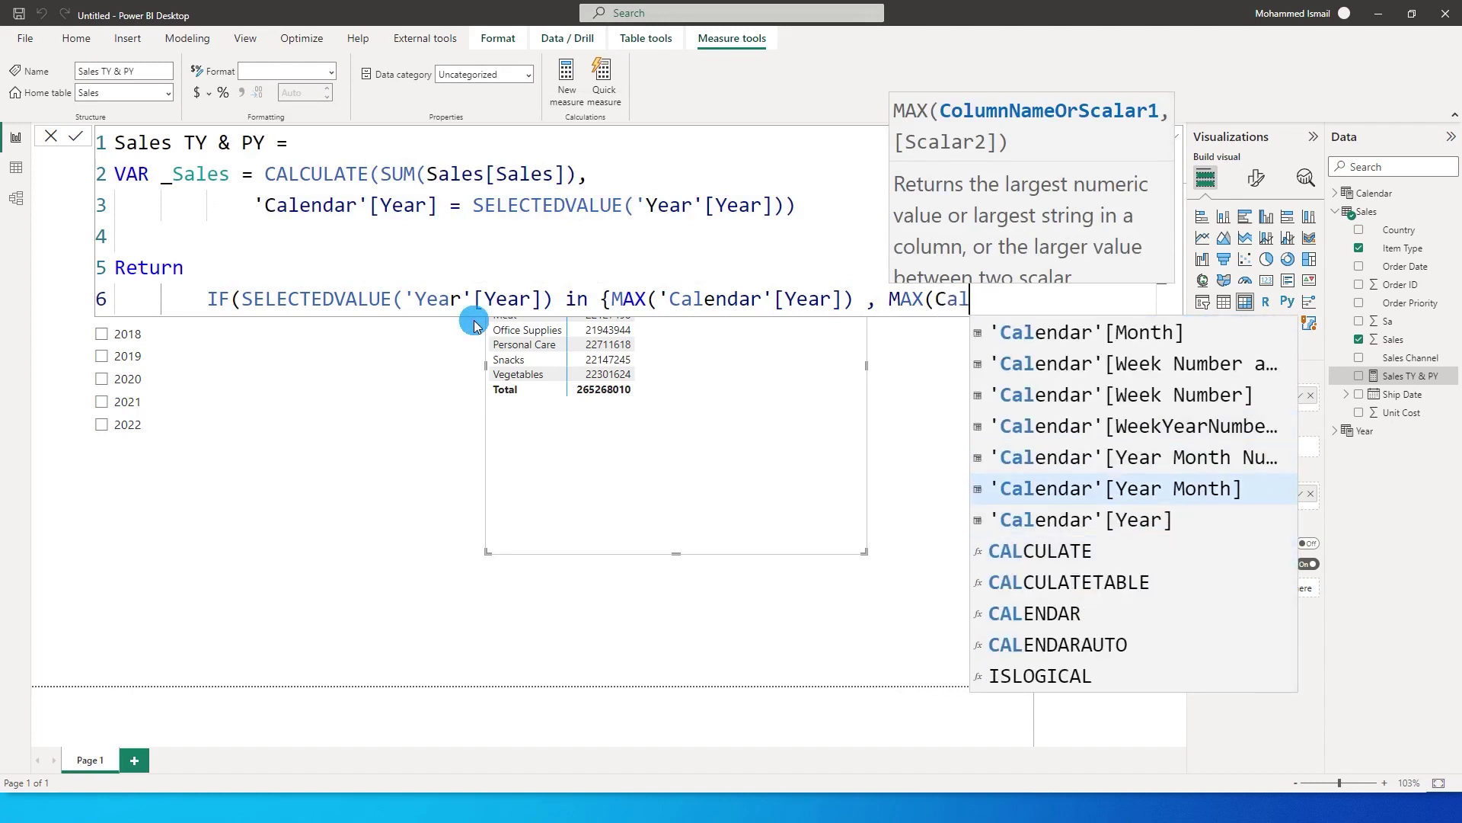
{"action": "key", "text": "Down"}
{"action": "key", "text": "Tab"}
{"action": "type", "text": ") "}
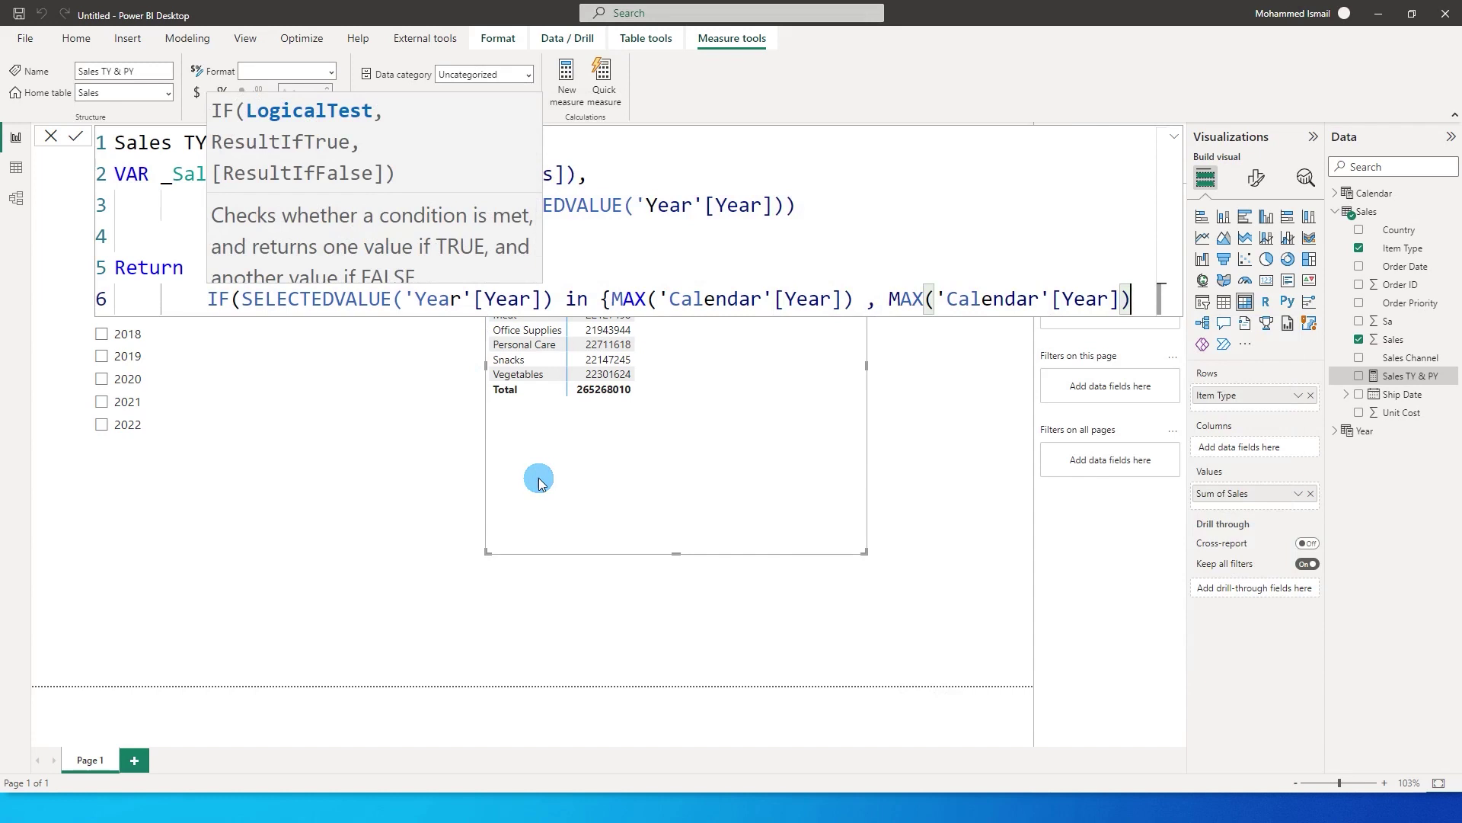
{"action": "type", "text": "-"}
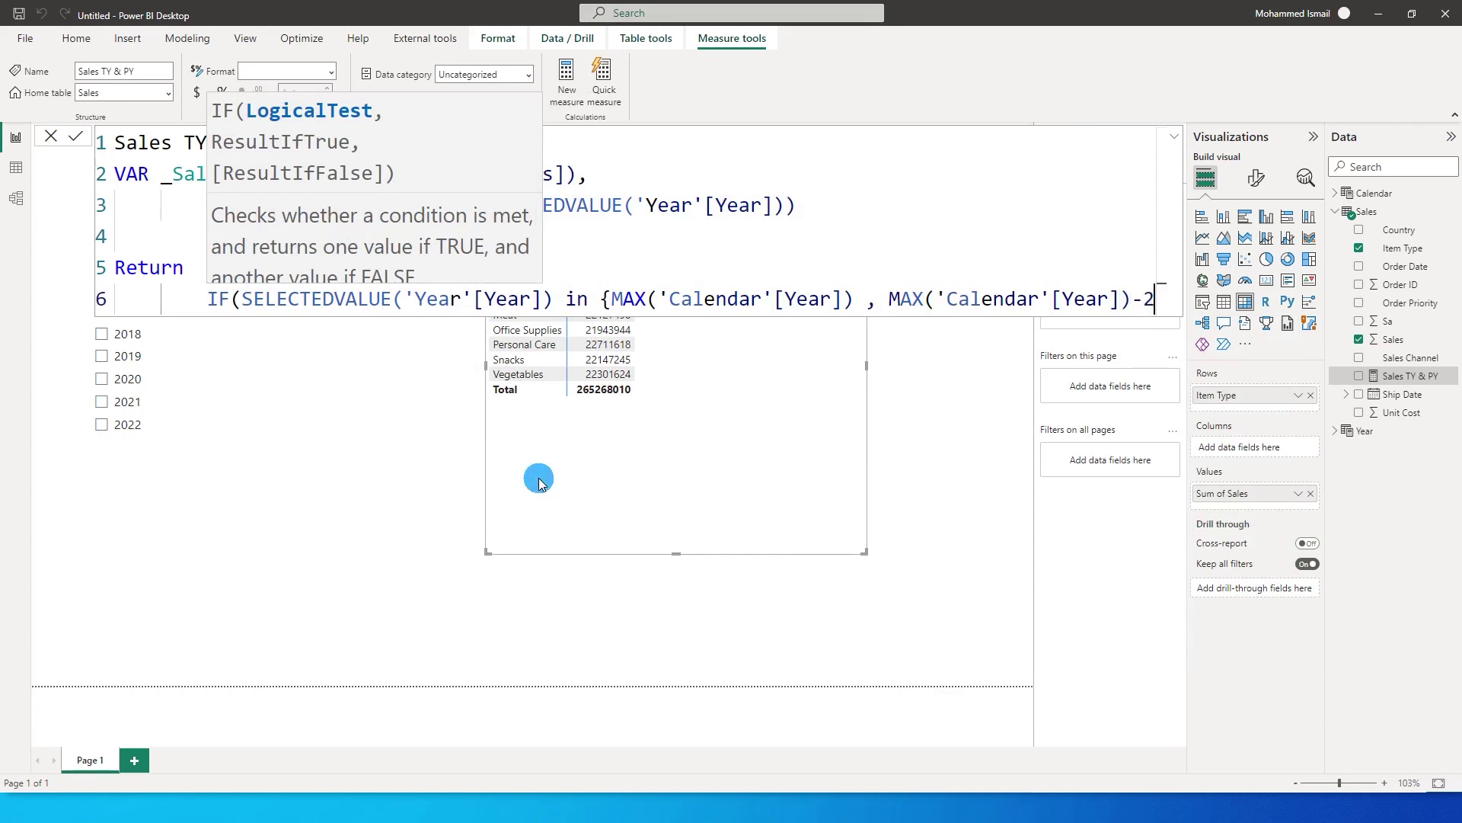
{"action": "type", "text": "1},"}
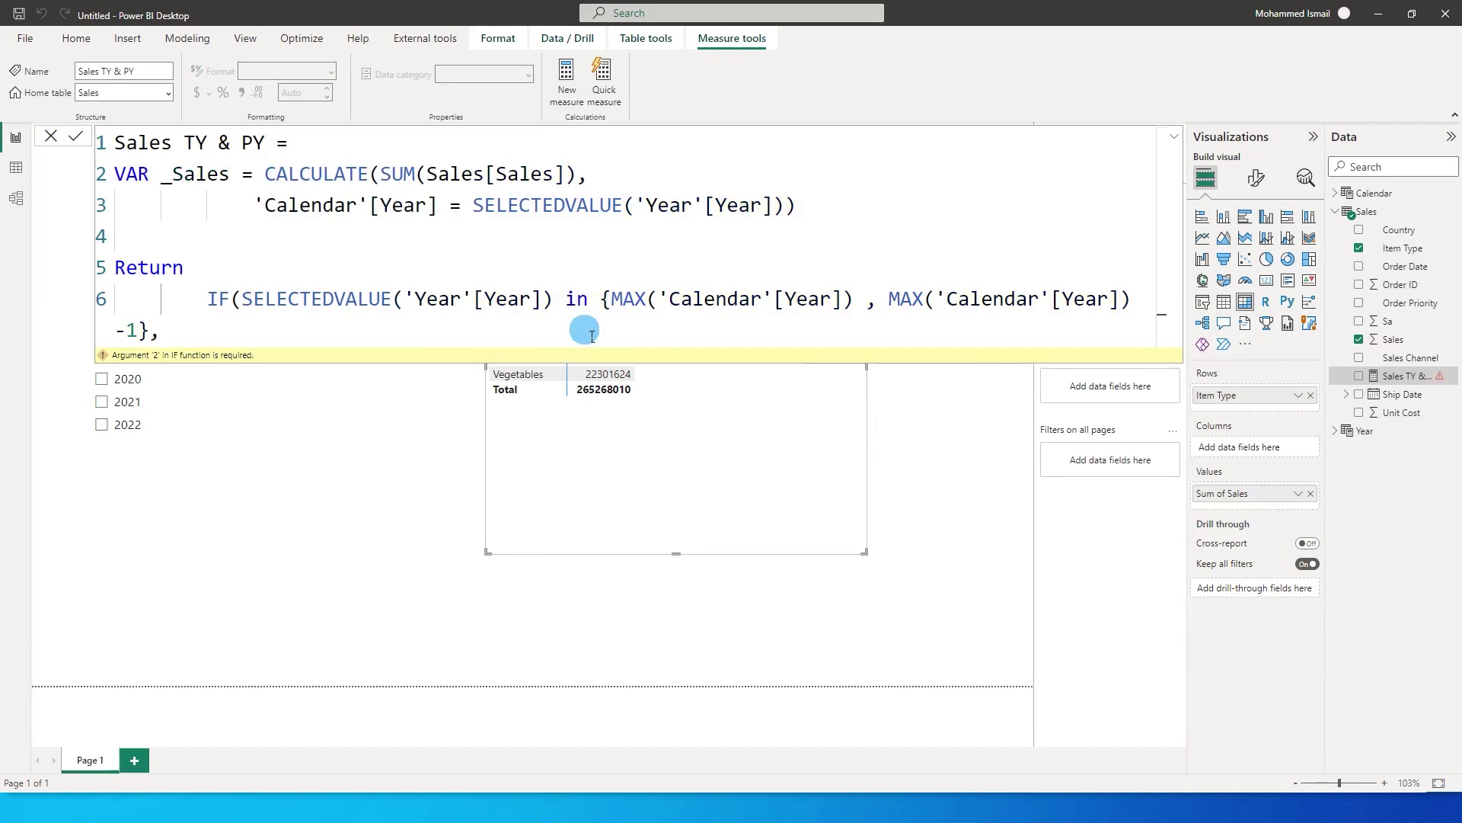
Step: Highlight the SELECTEDVALUE and the two MAX expressions as selected, current and previous year
{"action": "left_click_drag", "start_coordinate": [244, 307], "coordinate": [553, 312]}
{"action": "left_click", "coordinate": [572, 315]}
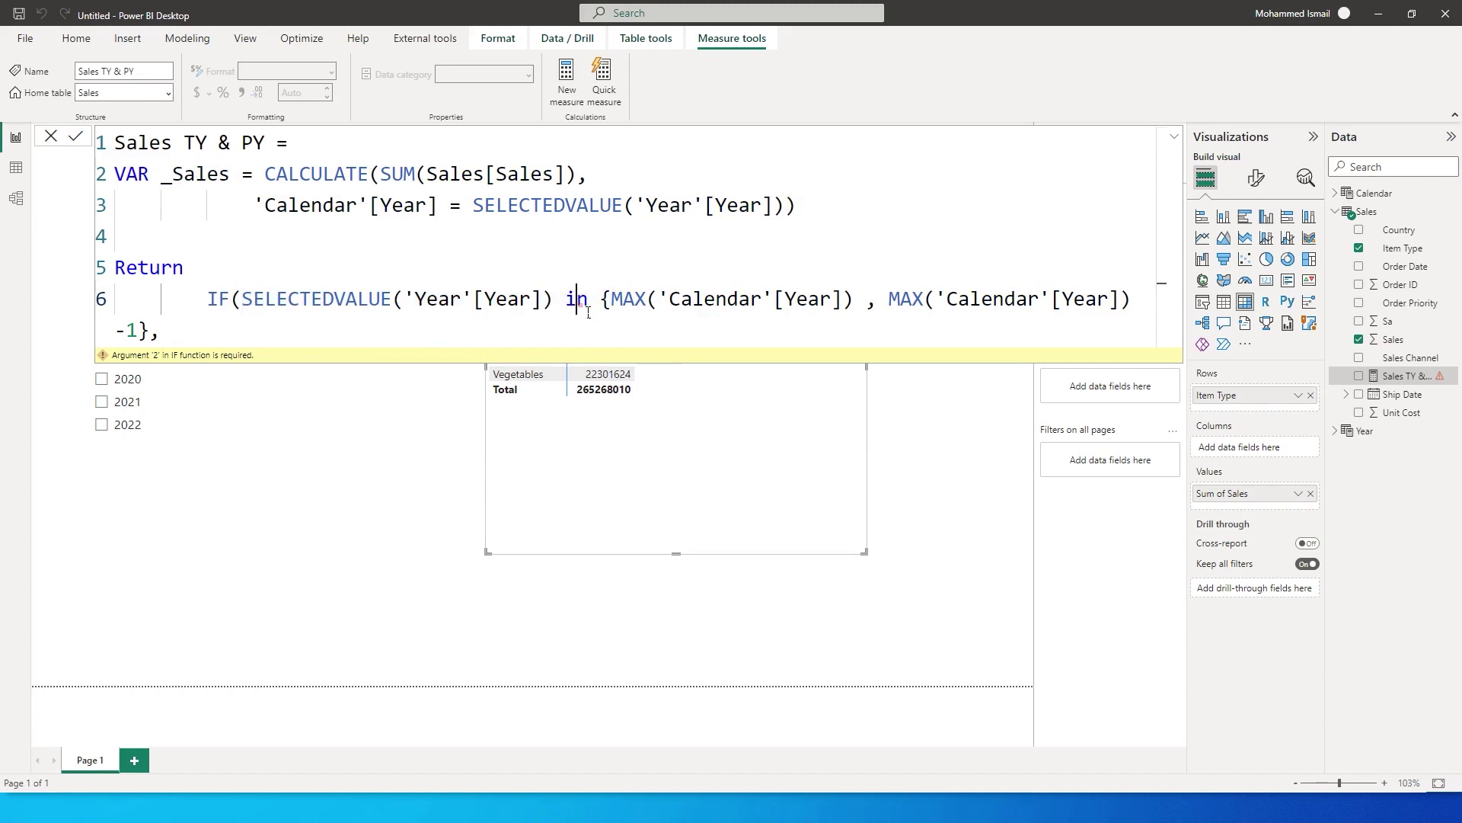
{"action": "left_click_drag", "start_coordinate": [607, 312], "coordinate": [855, 311]}
{"action": "left_click", "coordinate": [686, 323]}
{"action": "left_click_drag", "start_coordinate": [626, 310], "coordinate": [861, 307]}
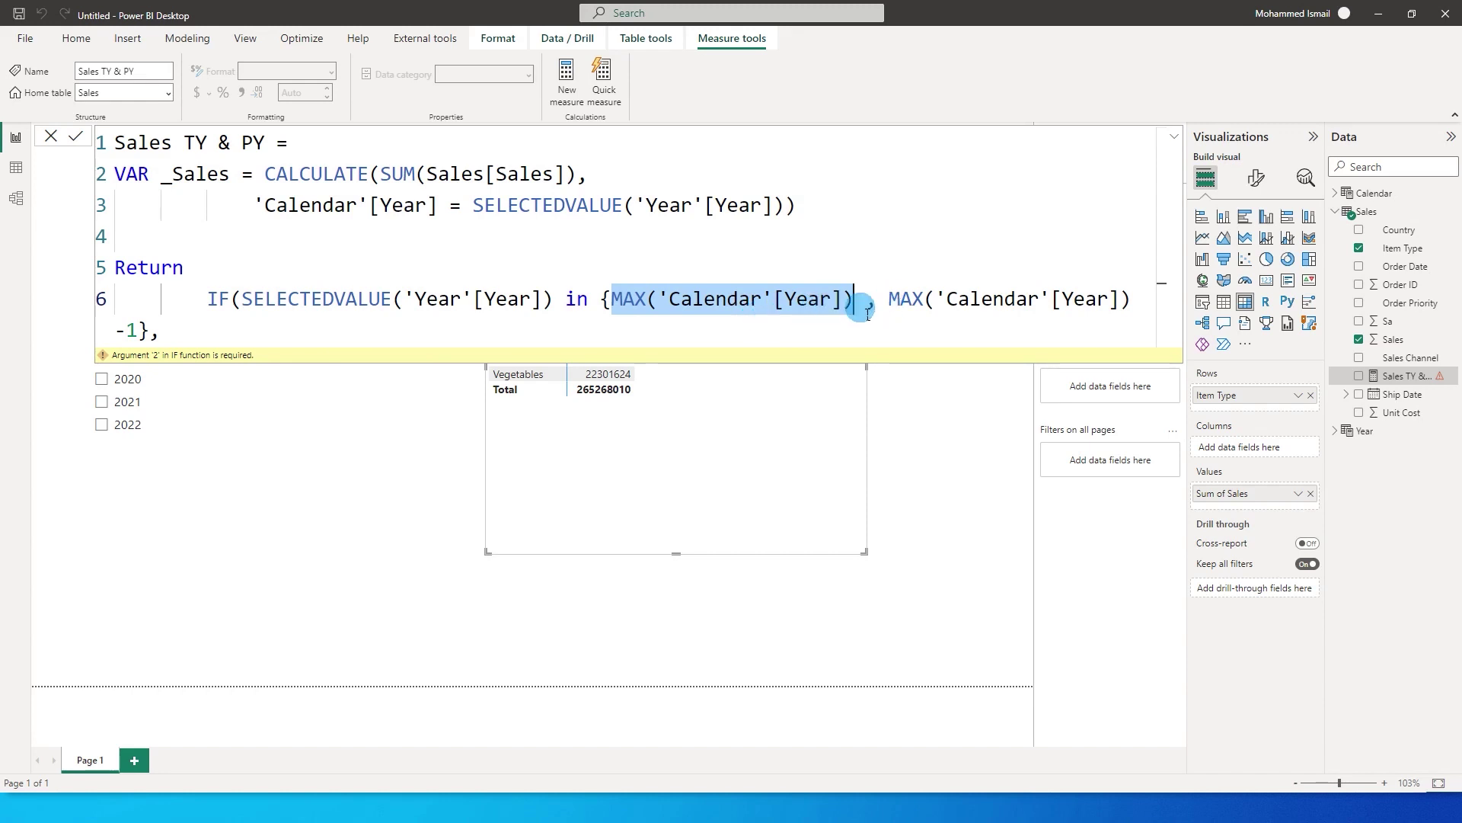
{"action": "left_click", "coordinate": [571, 310]}
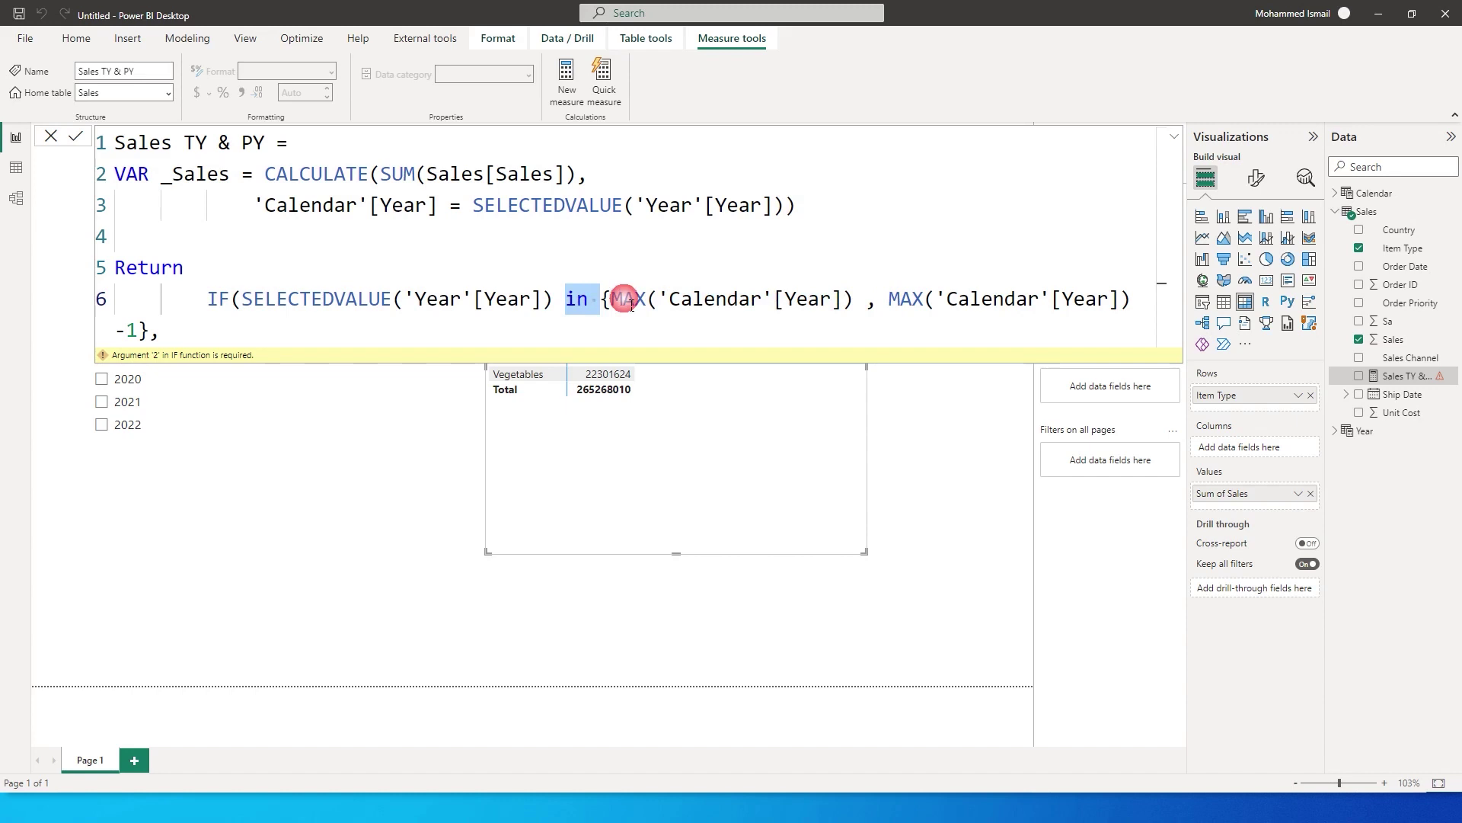
{"action": "left_click_drag", "start_coordinate": [885, 303], "coordinate": [1120, 305]}
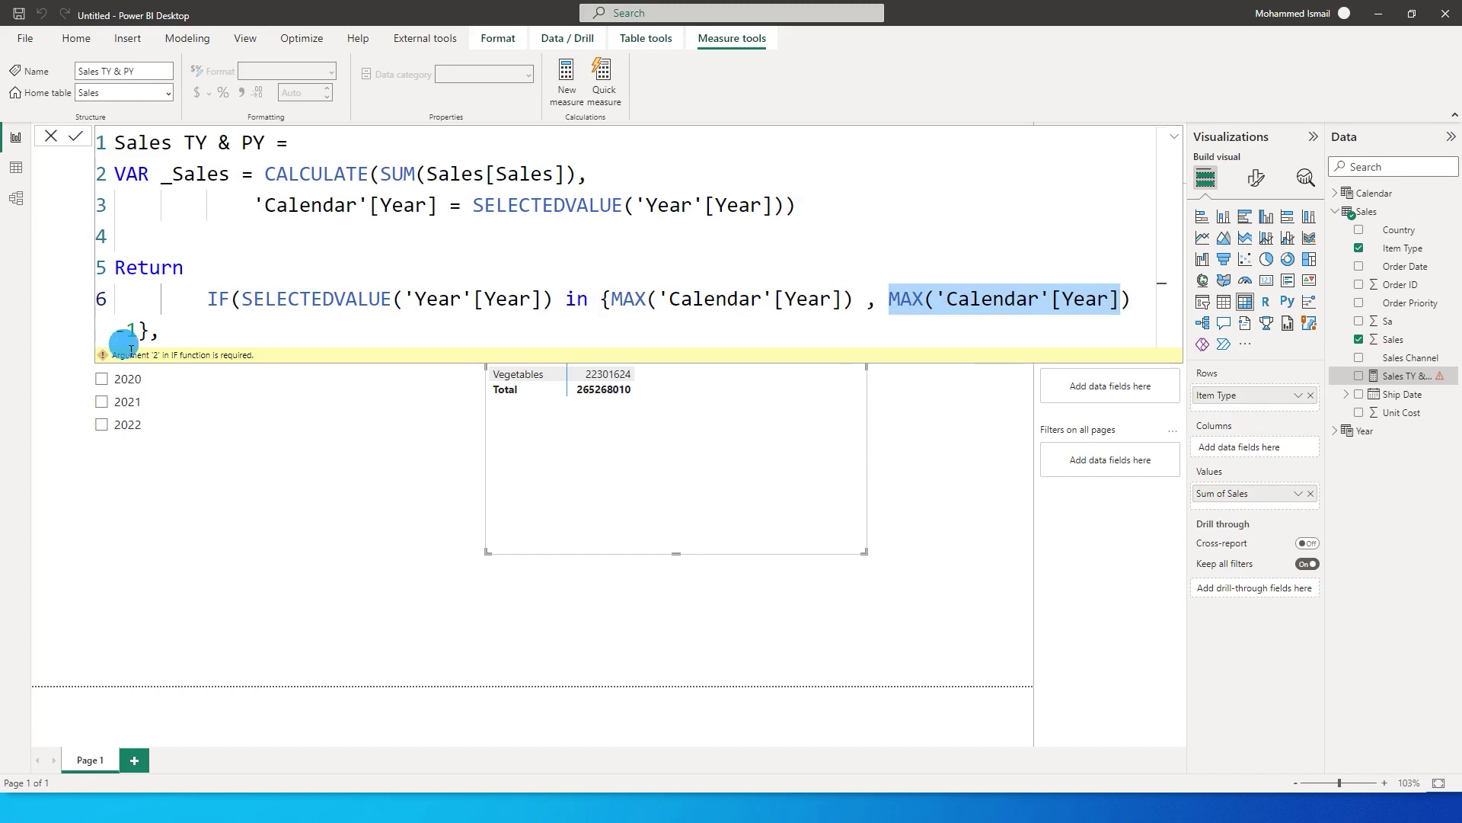
Step: Finish the IF with _Sales and BLANK() results and commit the measure
{"action": "left_click", "coordinate": [218, 338]}
{"action": "type", "text": "_S"}
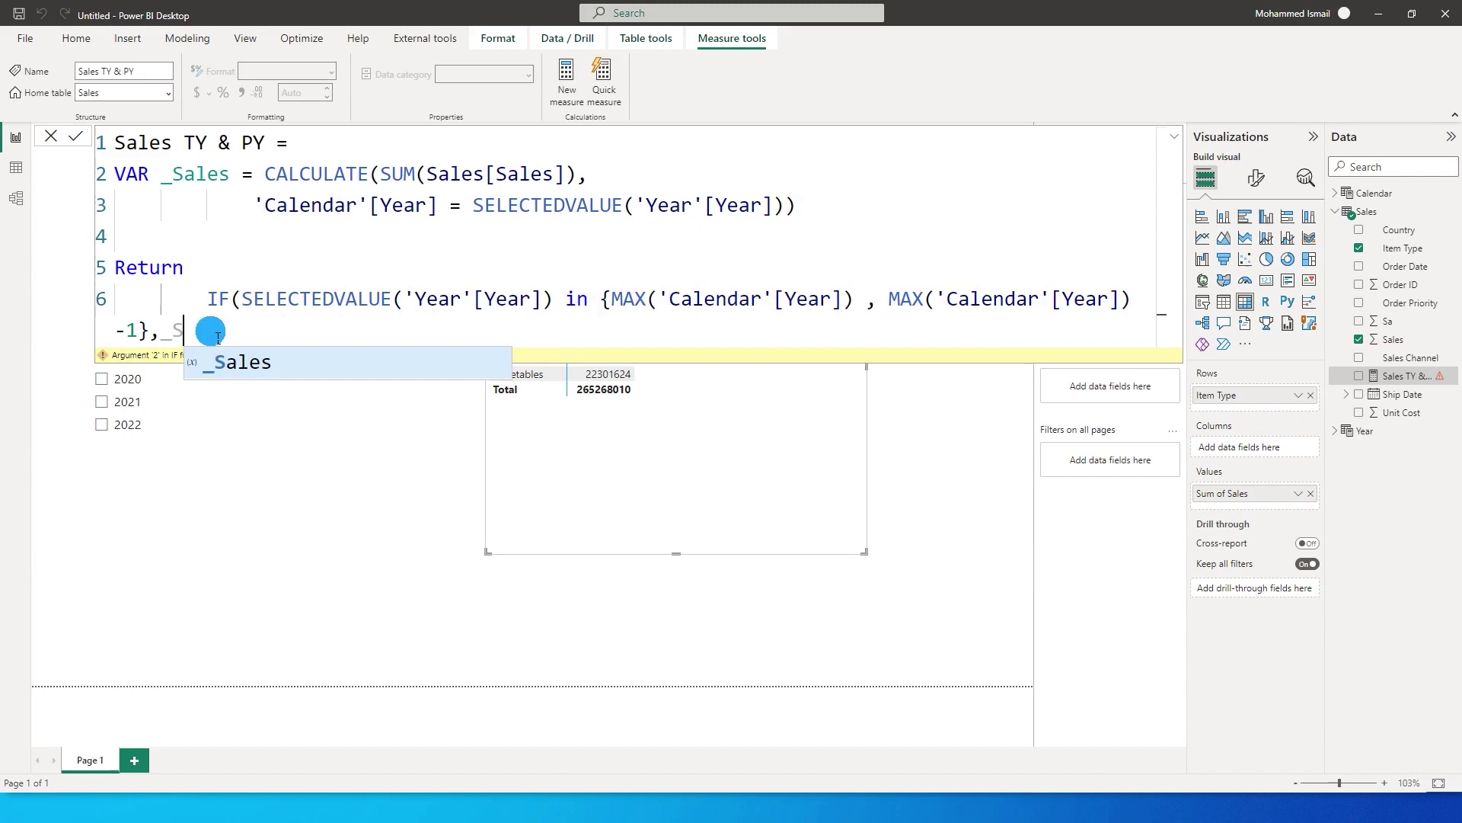
{"action": "key", "text": "Tab"}
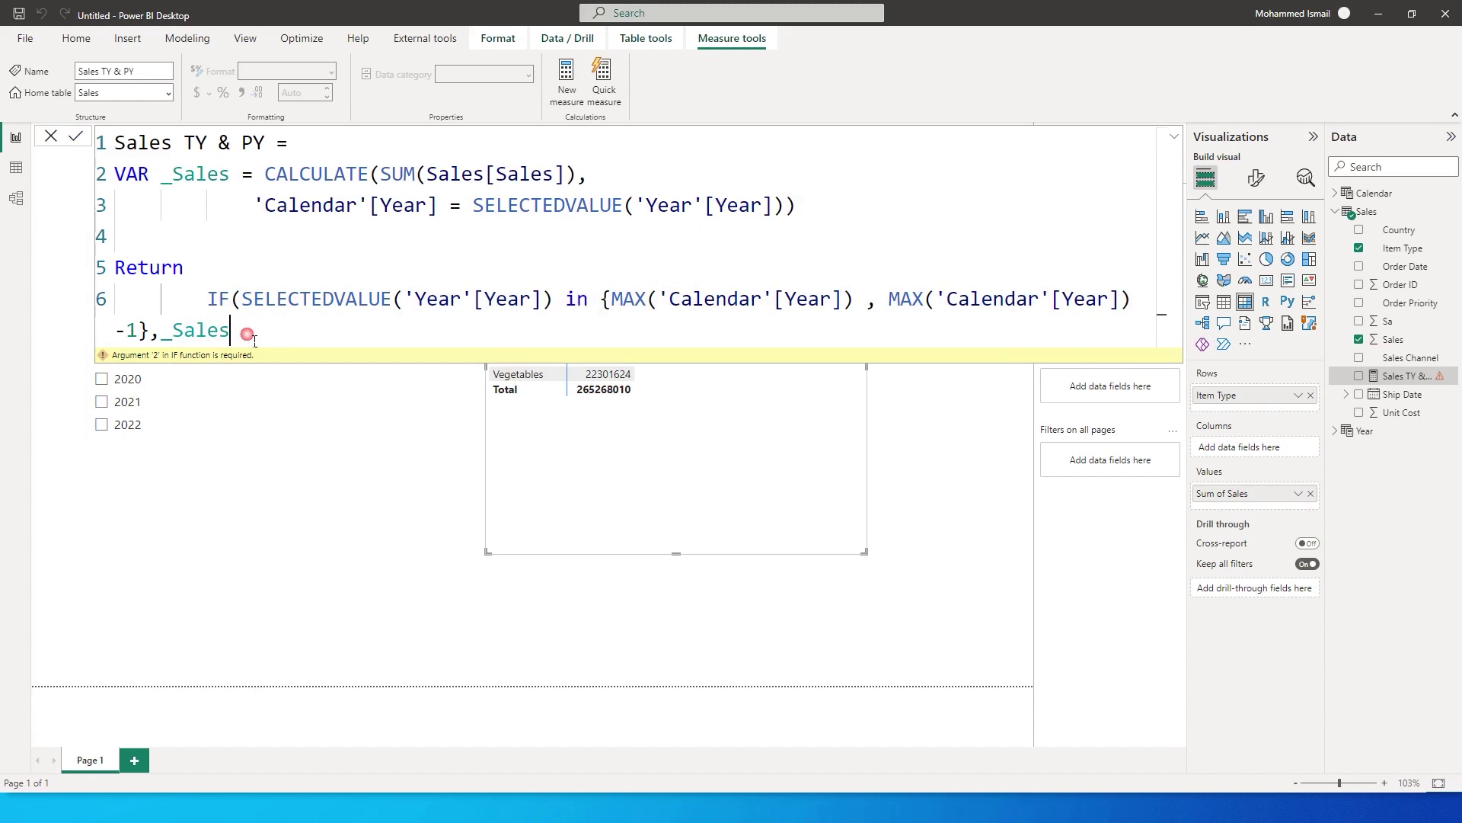
{"action": "type", "text": ",blank"}
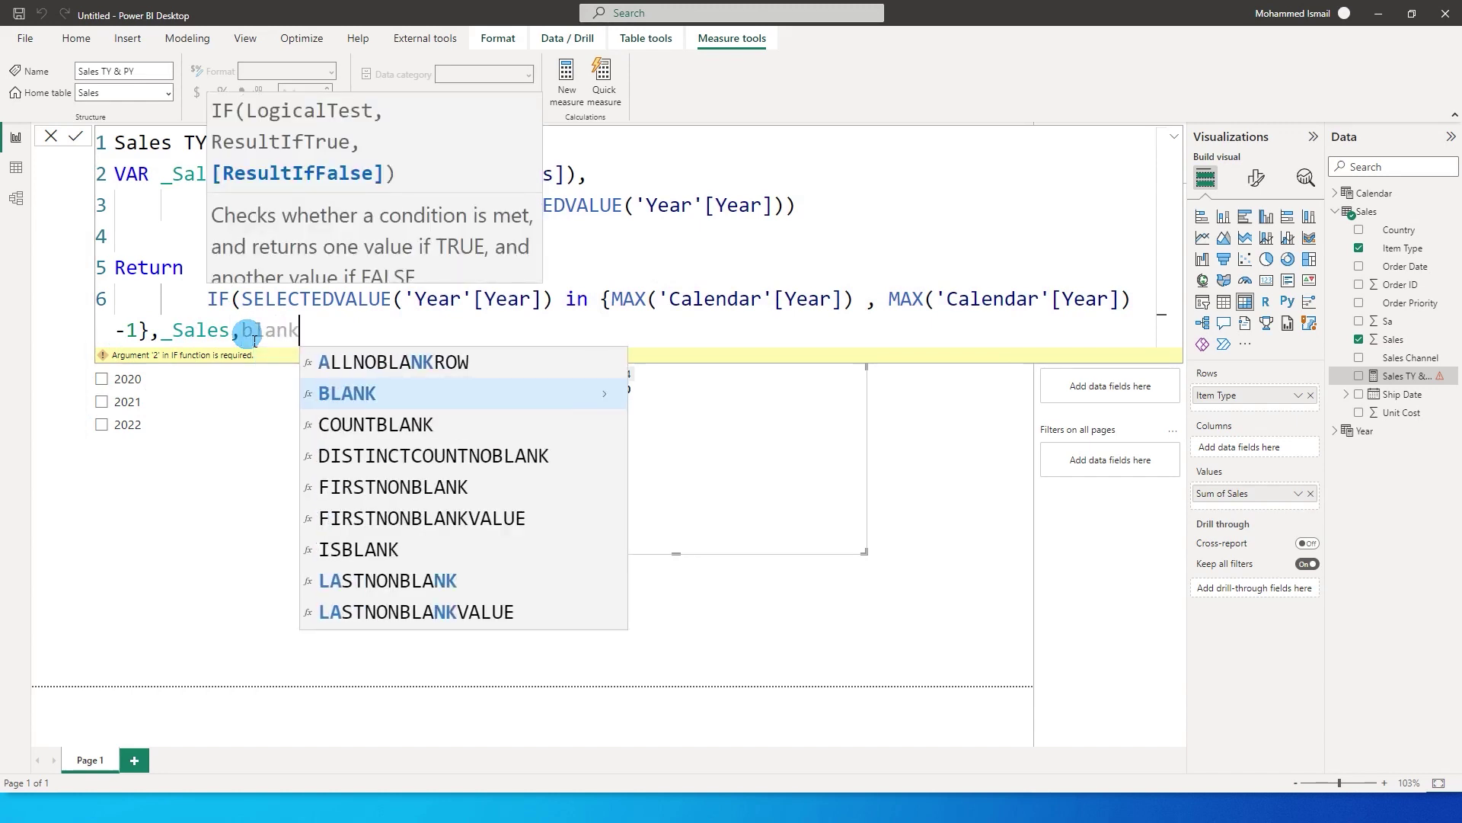
{"action": "key", "text": "Tab"}
{"action": "type", "text": ")"}
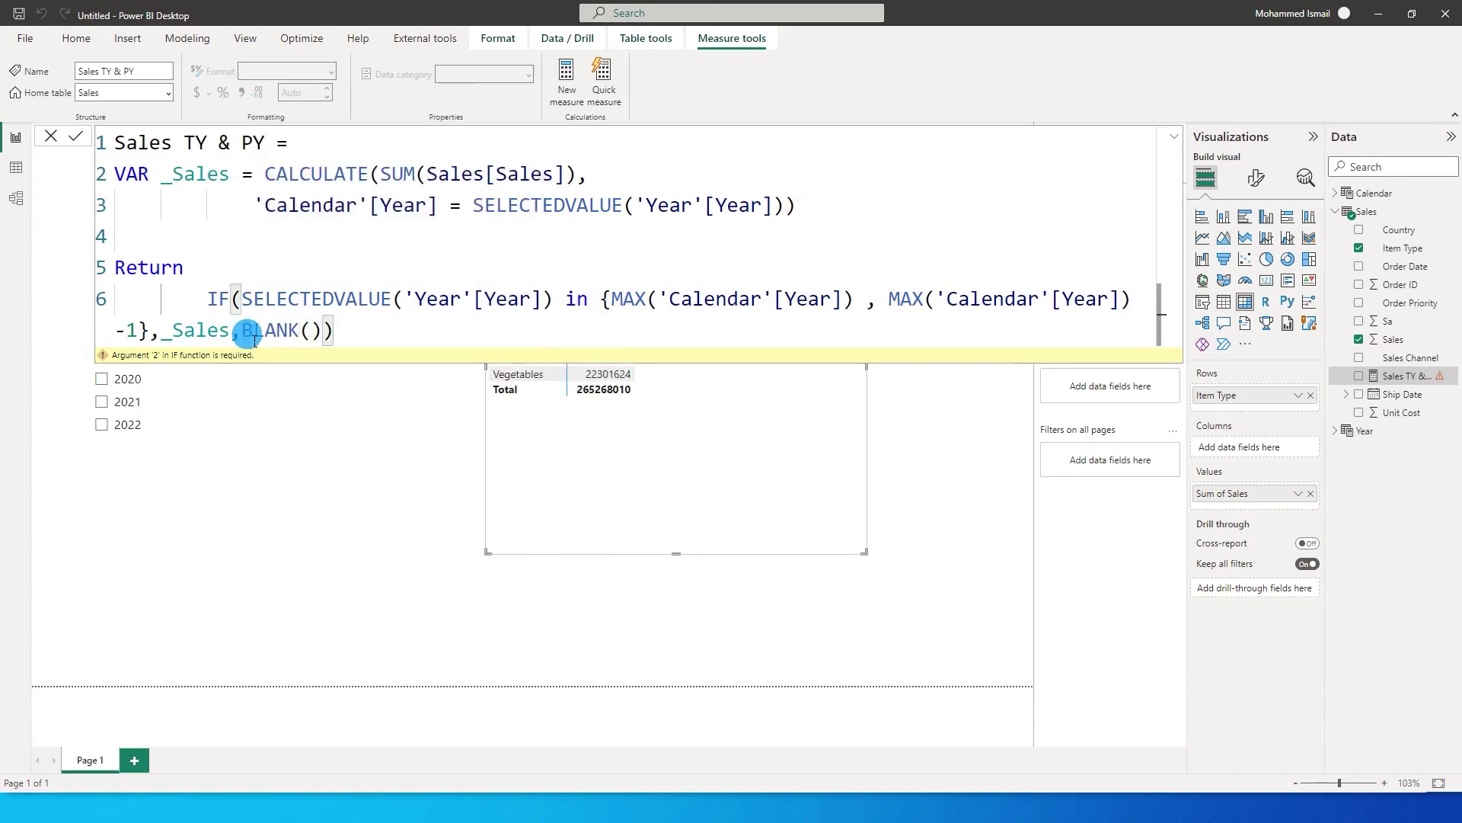
{"action": "key", "text": "Return"}
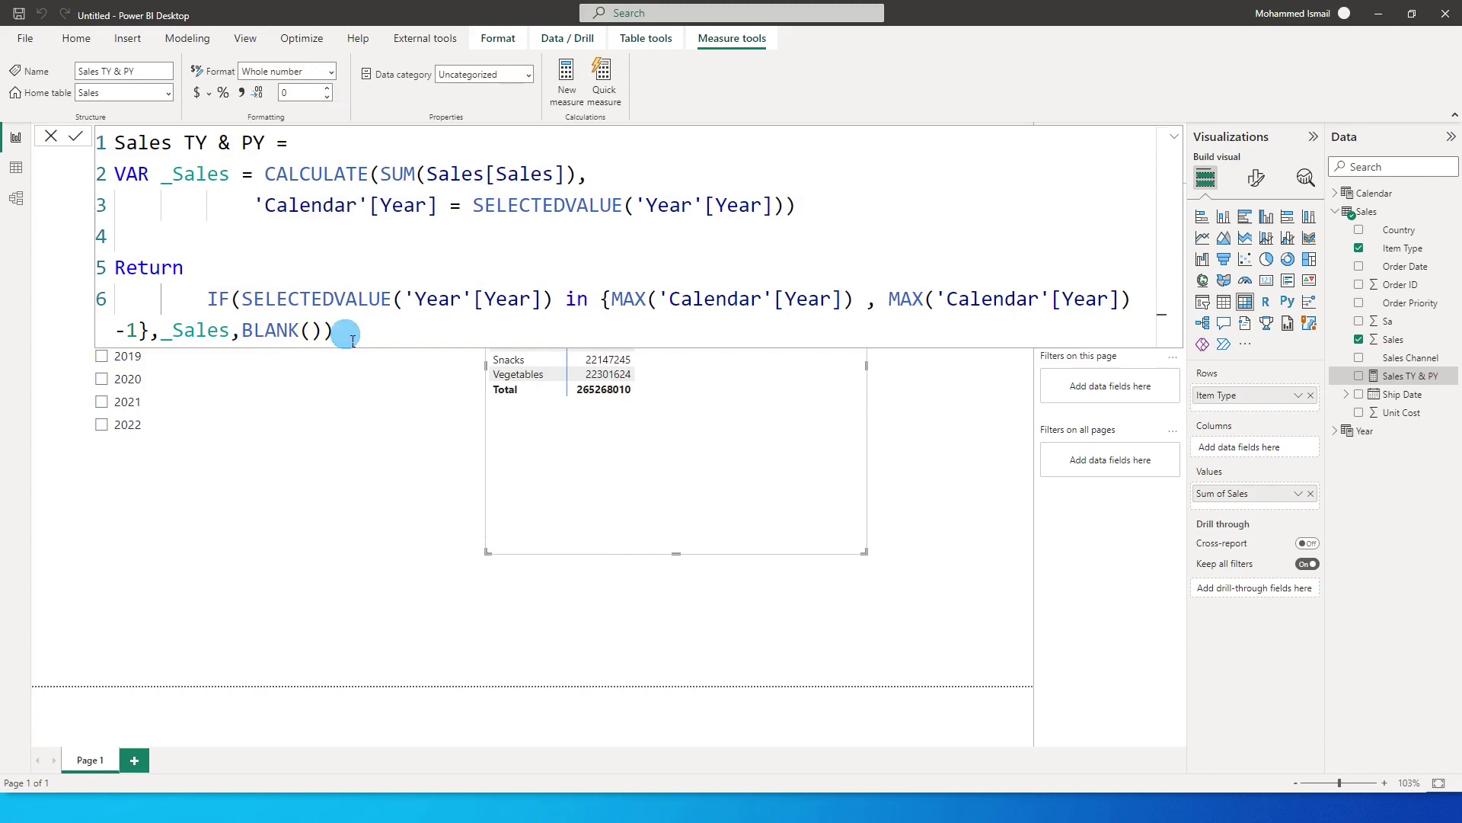
{"action": "left_click", "coordinate": [56, 141]}
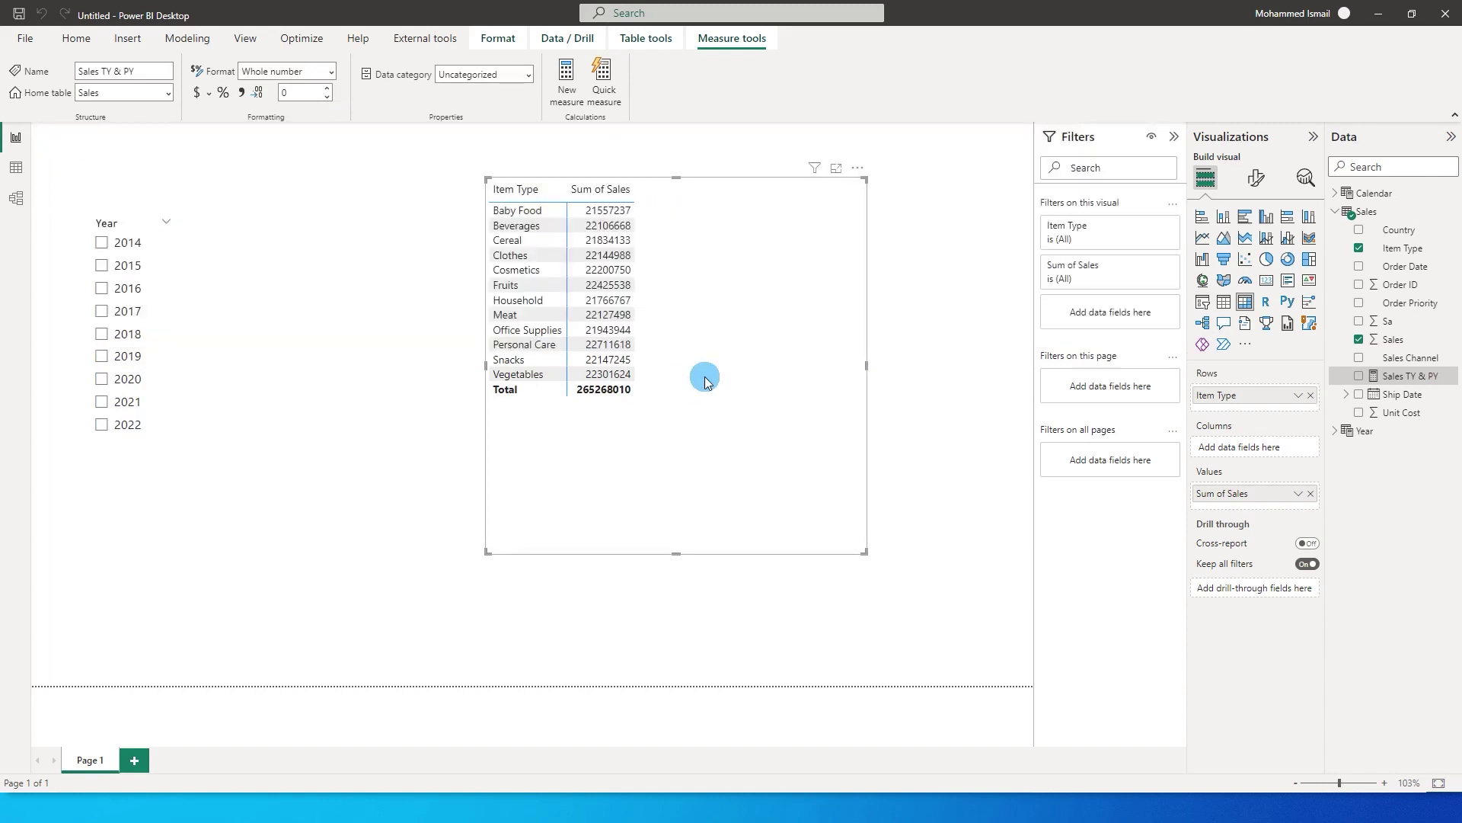
Step: Swap Sum of Sales for Sales TY & PY in values and put the Year table's Year on columns
{"action": "left_click", "coordinate": [1307, 497]}
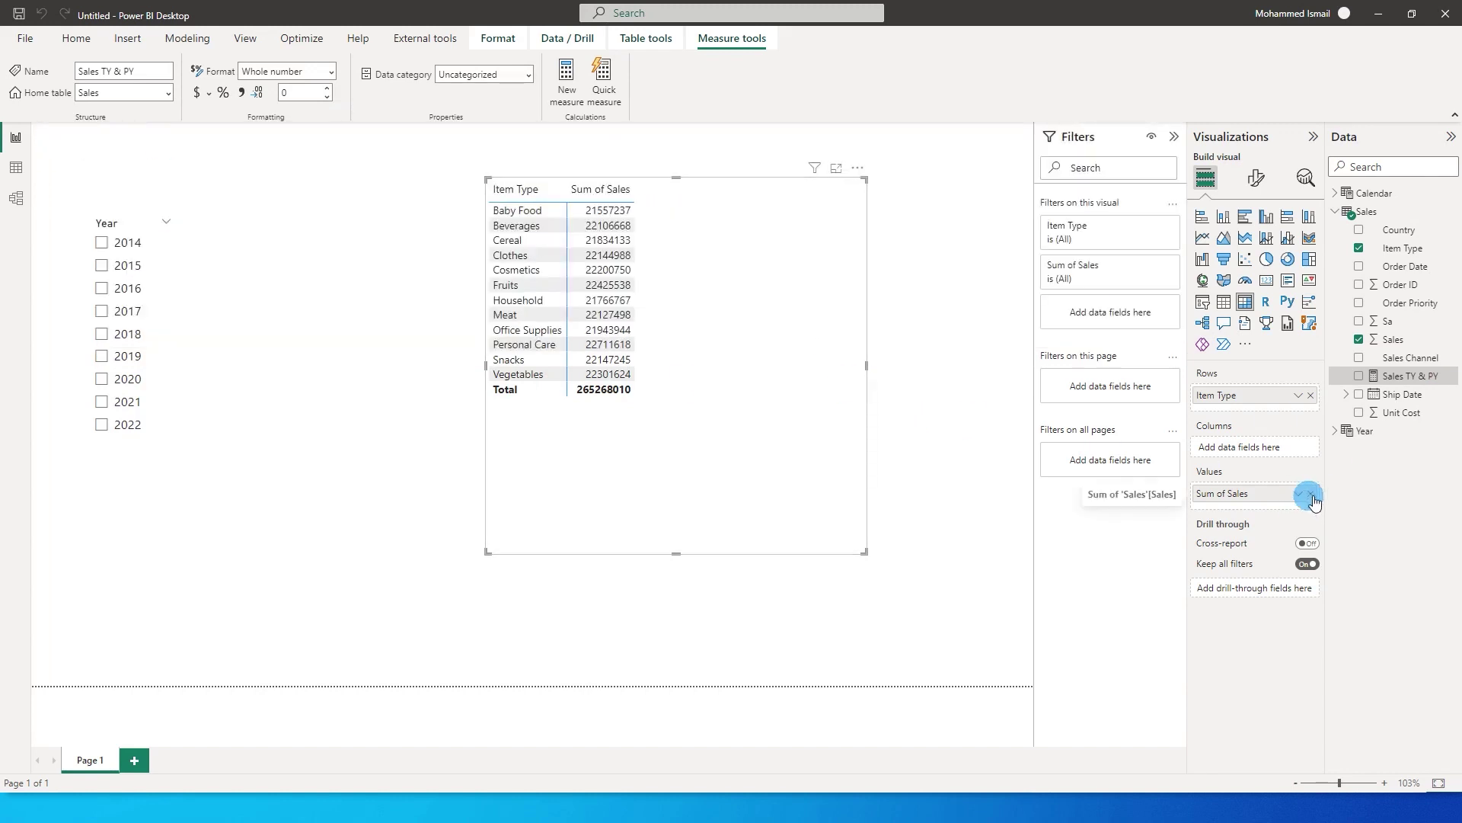
{"action": "left_click", "coordinate": [1312, 494]}
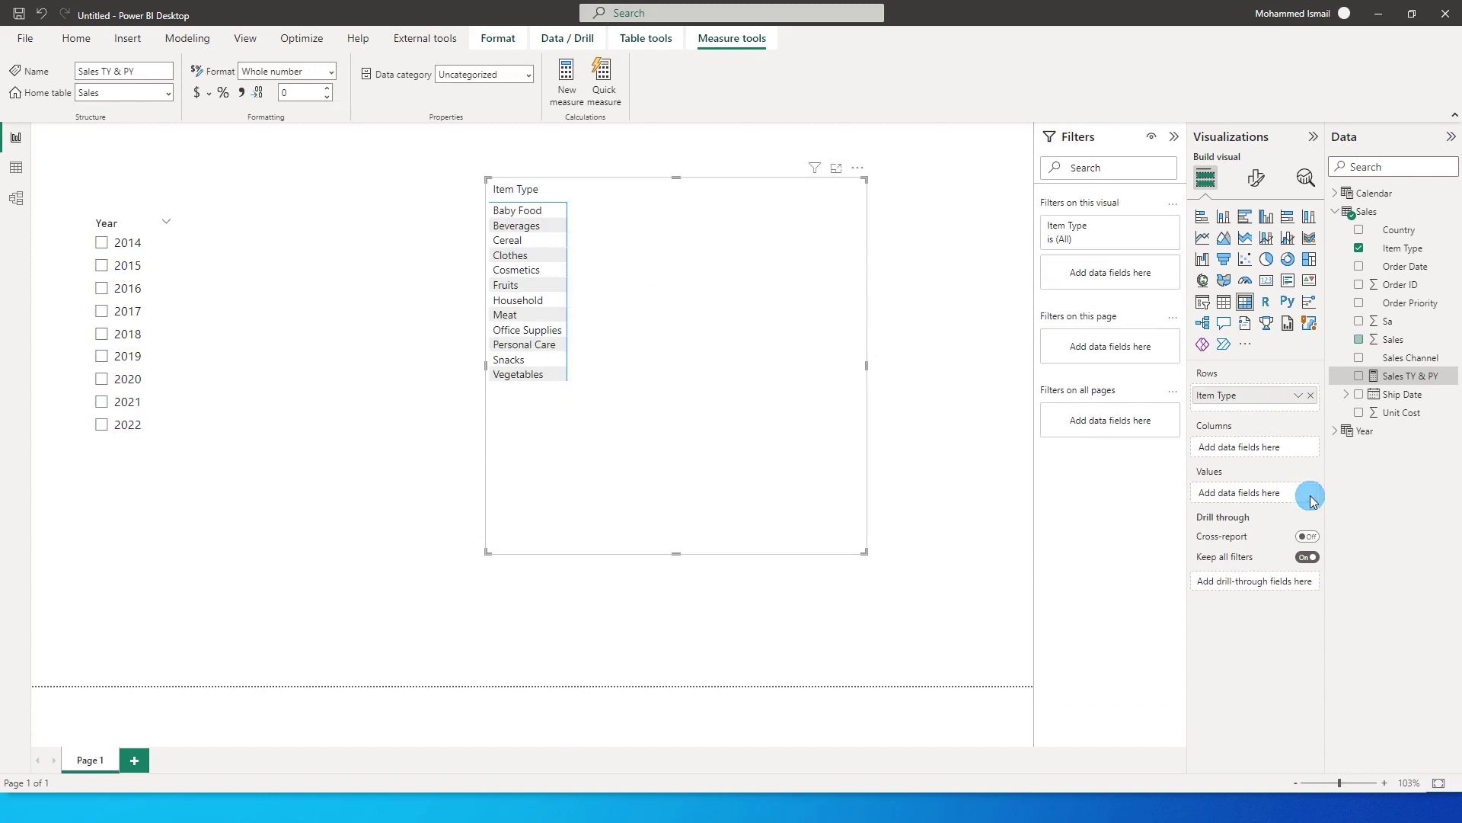
{"action": "left_click", "coordinate": [1334, 432]}
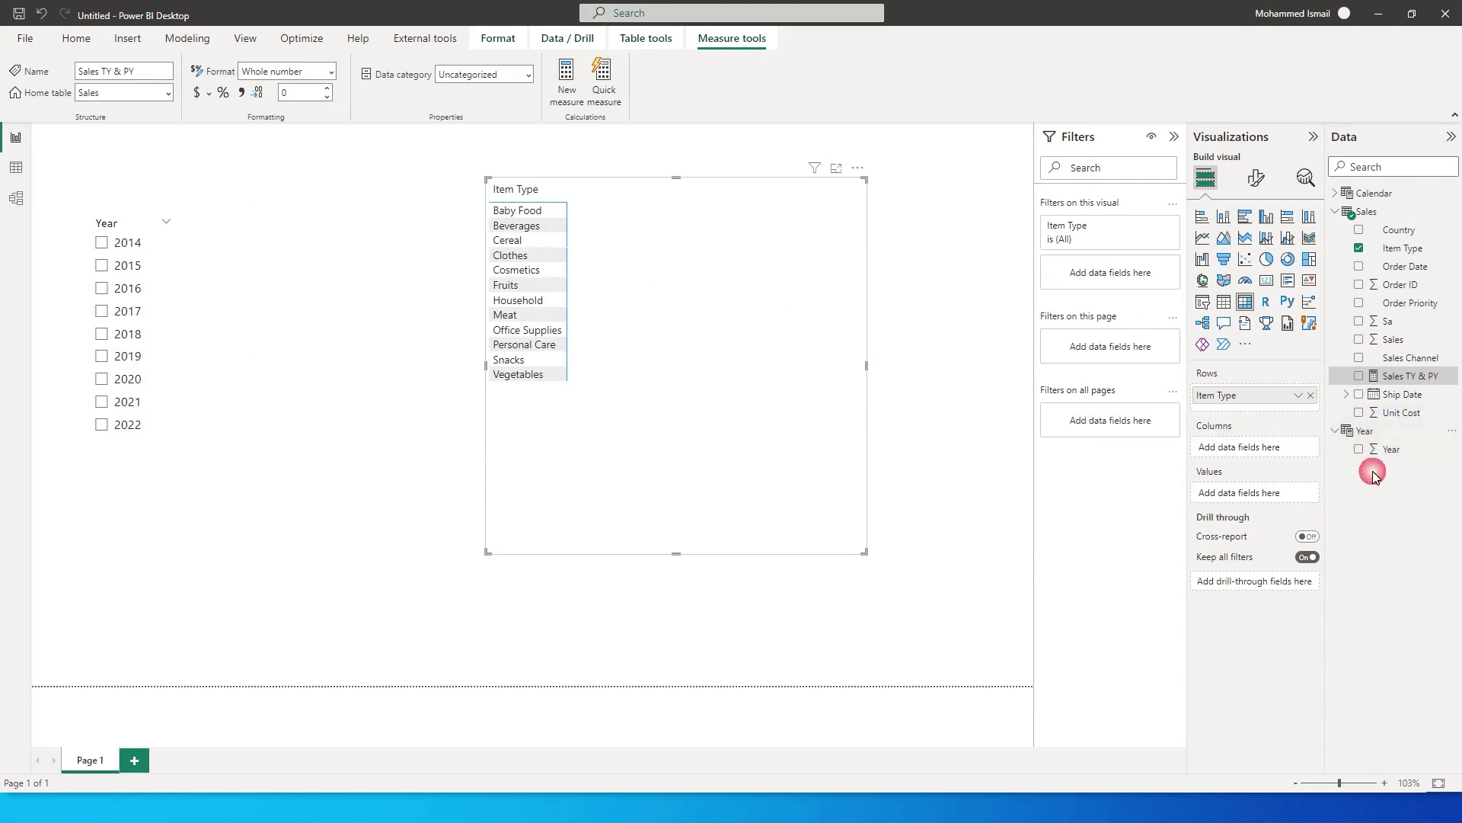
{"action": "left_click", "coordinate": [1370, 452]}
{"action": "left_click_drag", "start_coordinate": [1392, 451], "coordinate": [1260, 453]}
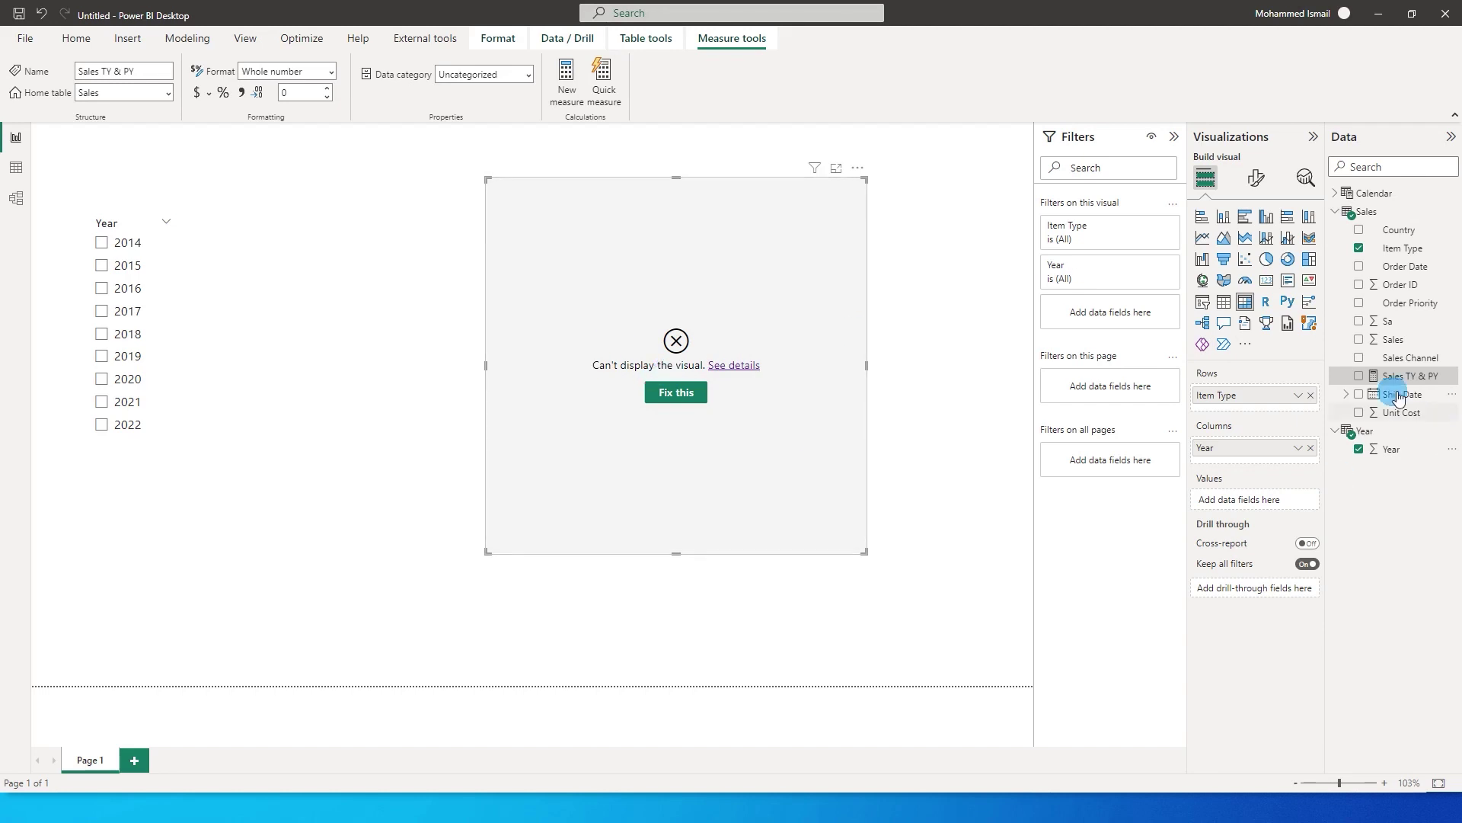
{"action": "left_click_drag", "start_coordinate": [1414, 380], "coordinate": [1255, 505]}
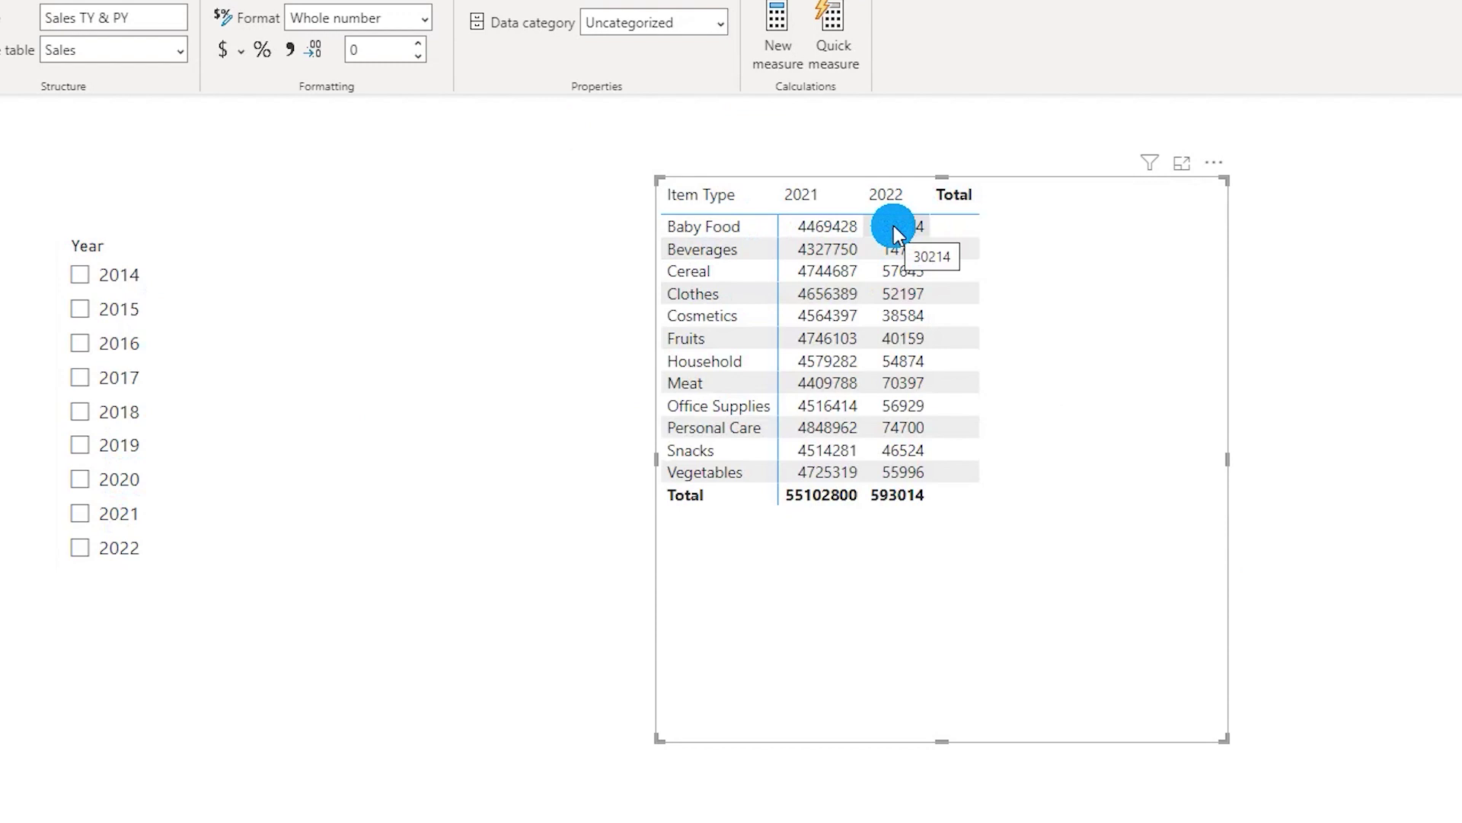
{"action": "left_click", "coordinate": [1280, 191]}
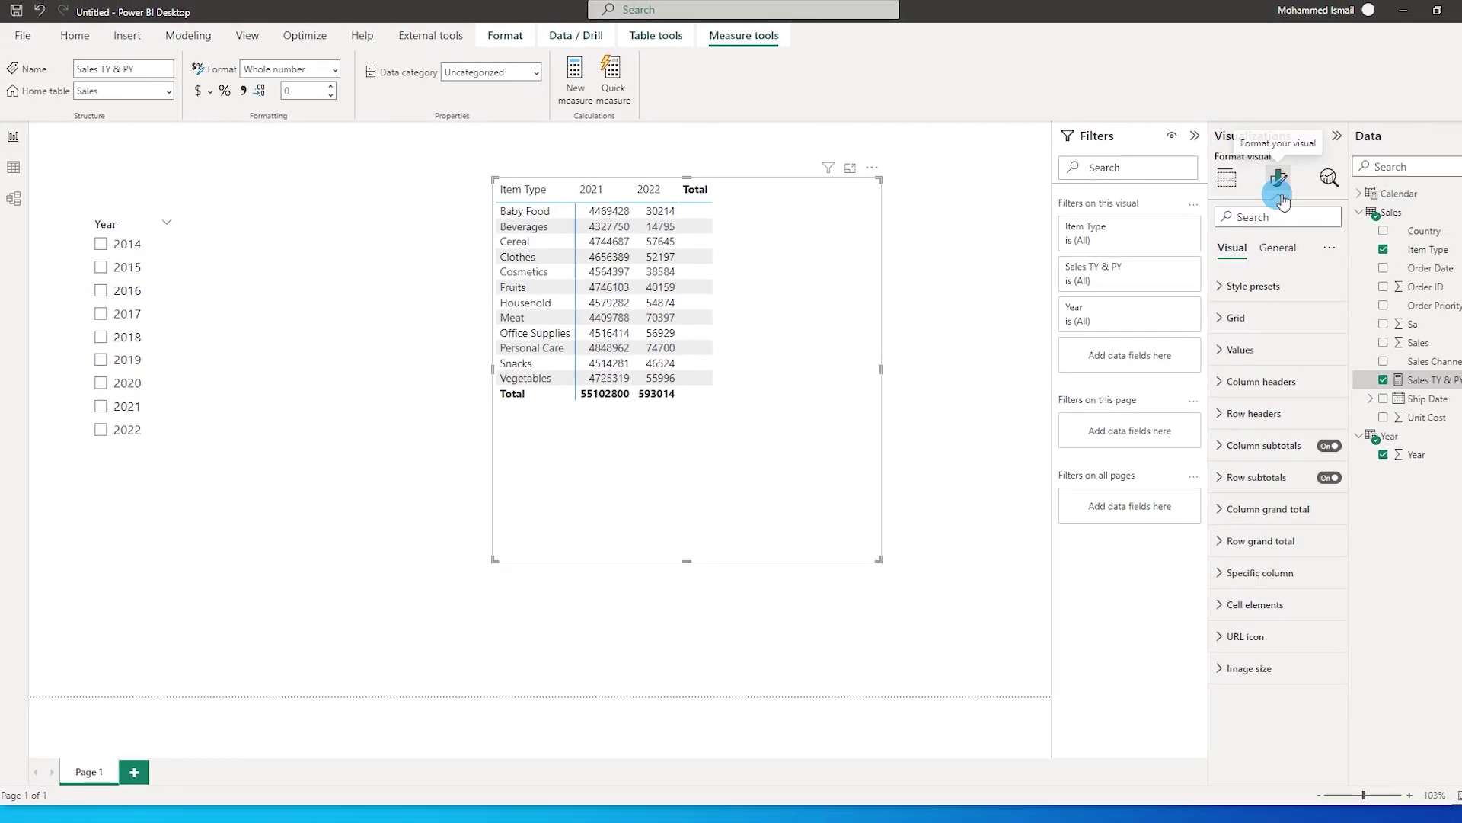
Step: Turn off column subtotals, then step the Year slicer through 2019 and 2015 to 2014
{"action": "left_click", "coordinate": [1341, 451]}
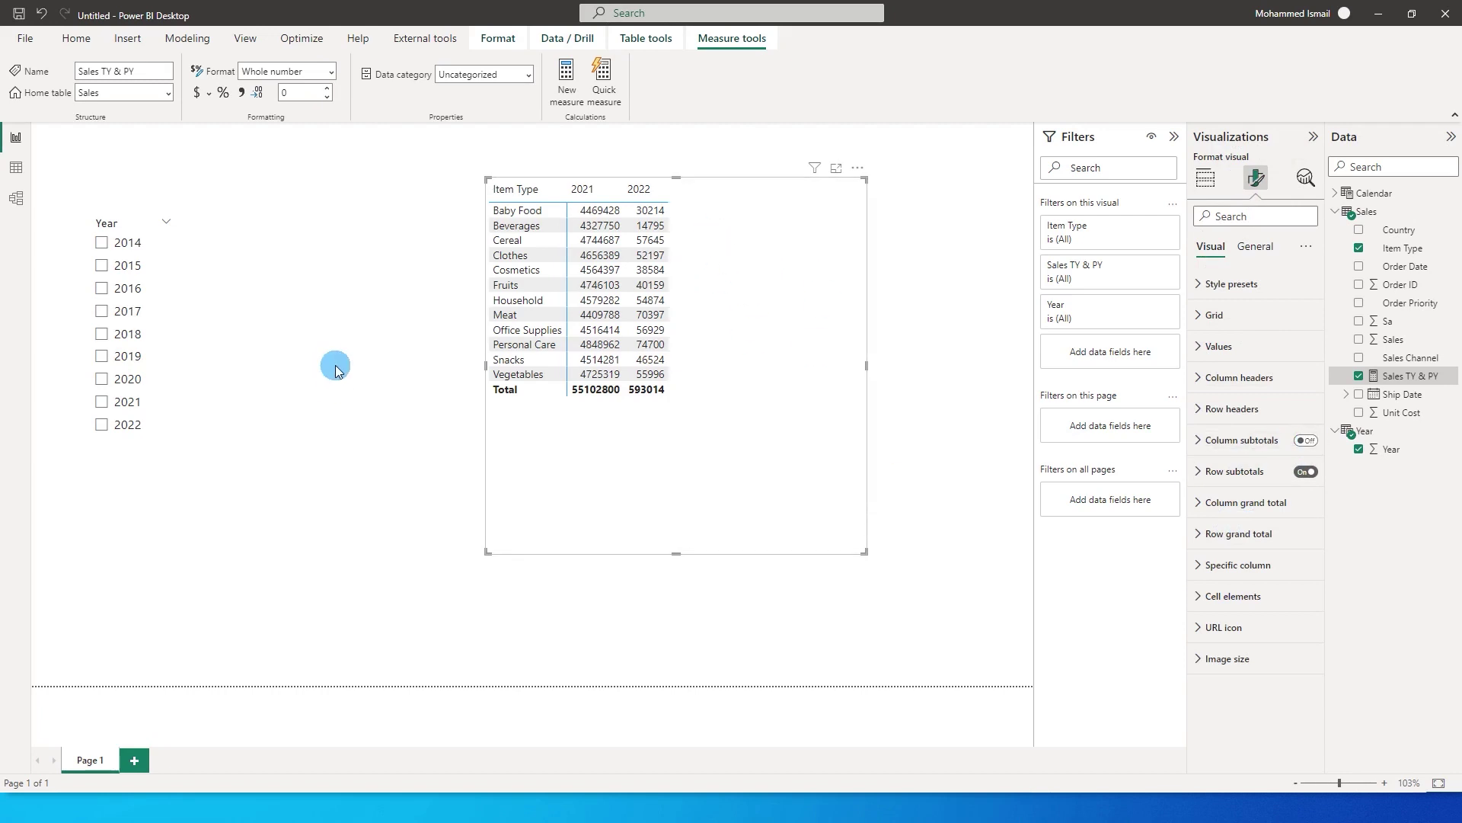
{"action": "left_click", "coordinate": [109, 362]}
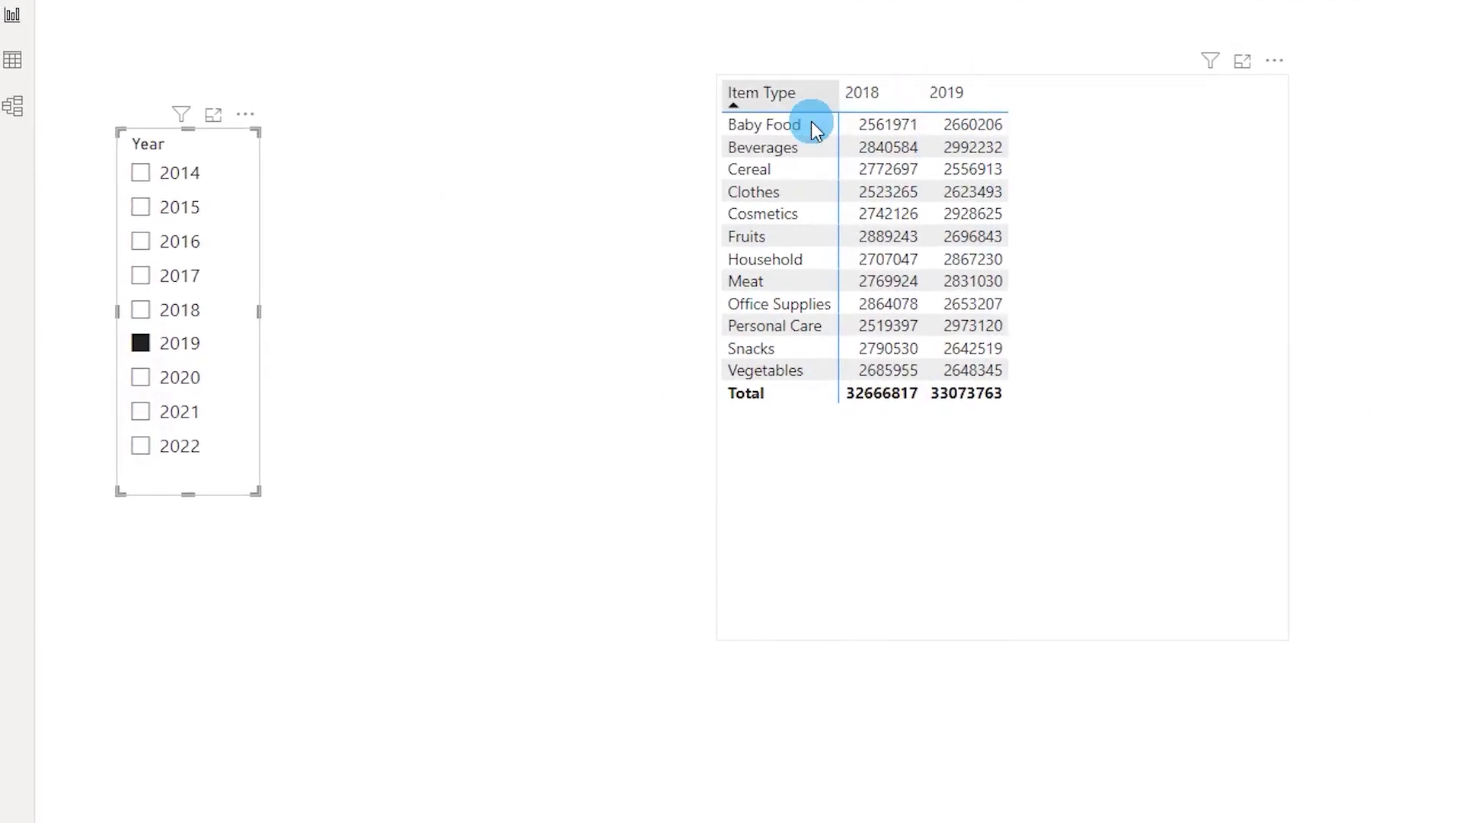
{"action": "left_click", "coordinate": [147, 222]}
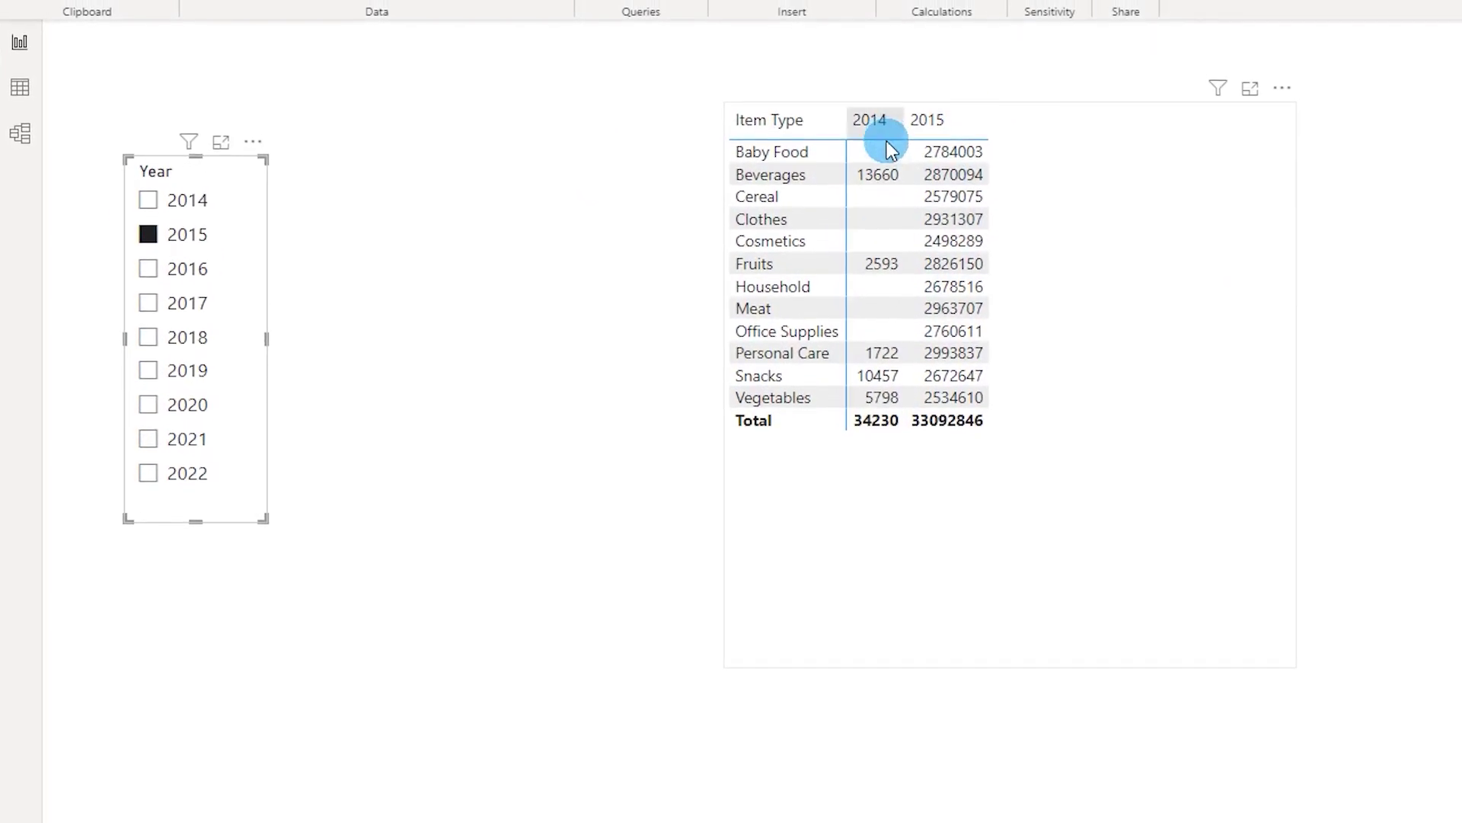
{"action": "left_click", "coordinate": [149, 200]}
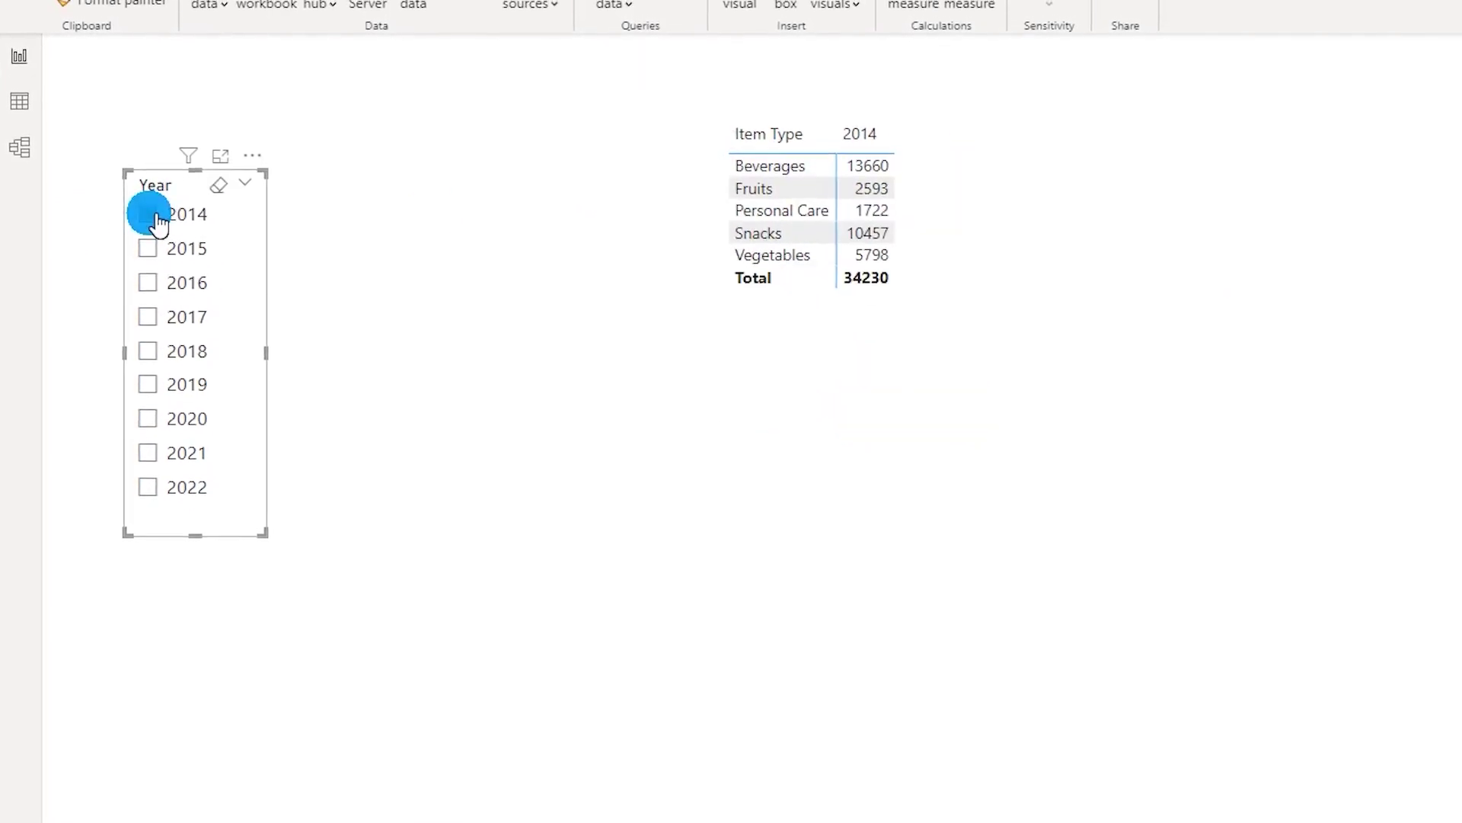
{"action": "left_click", "coordinate": [949, 249]}
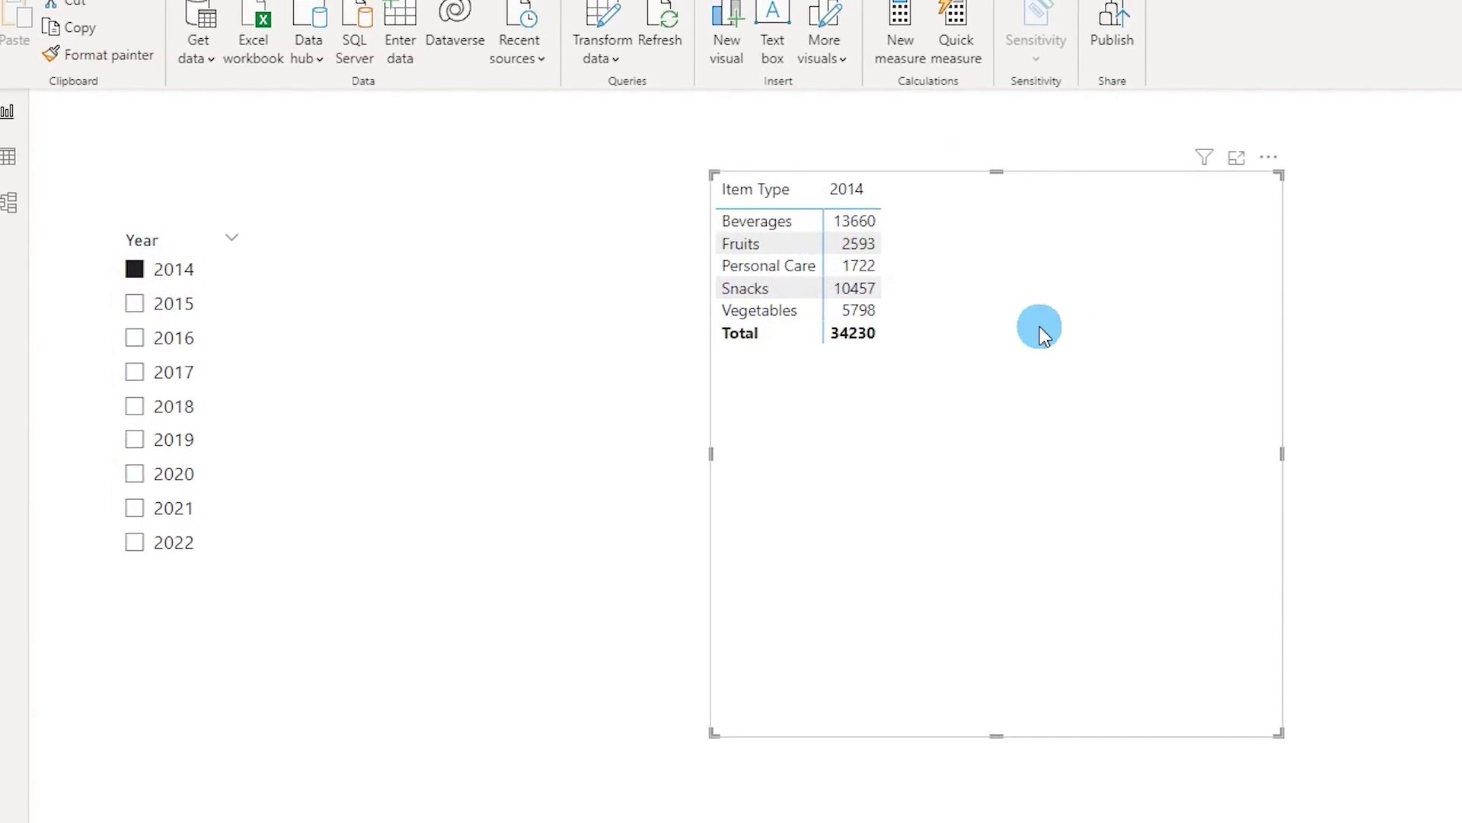
{"action": "left_click", "coordinate": [1059, 330]}
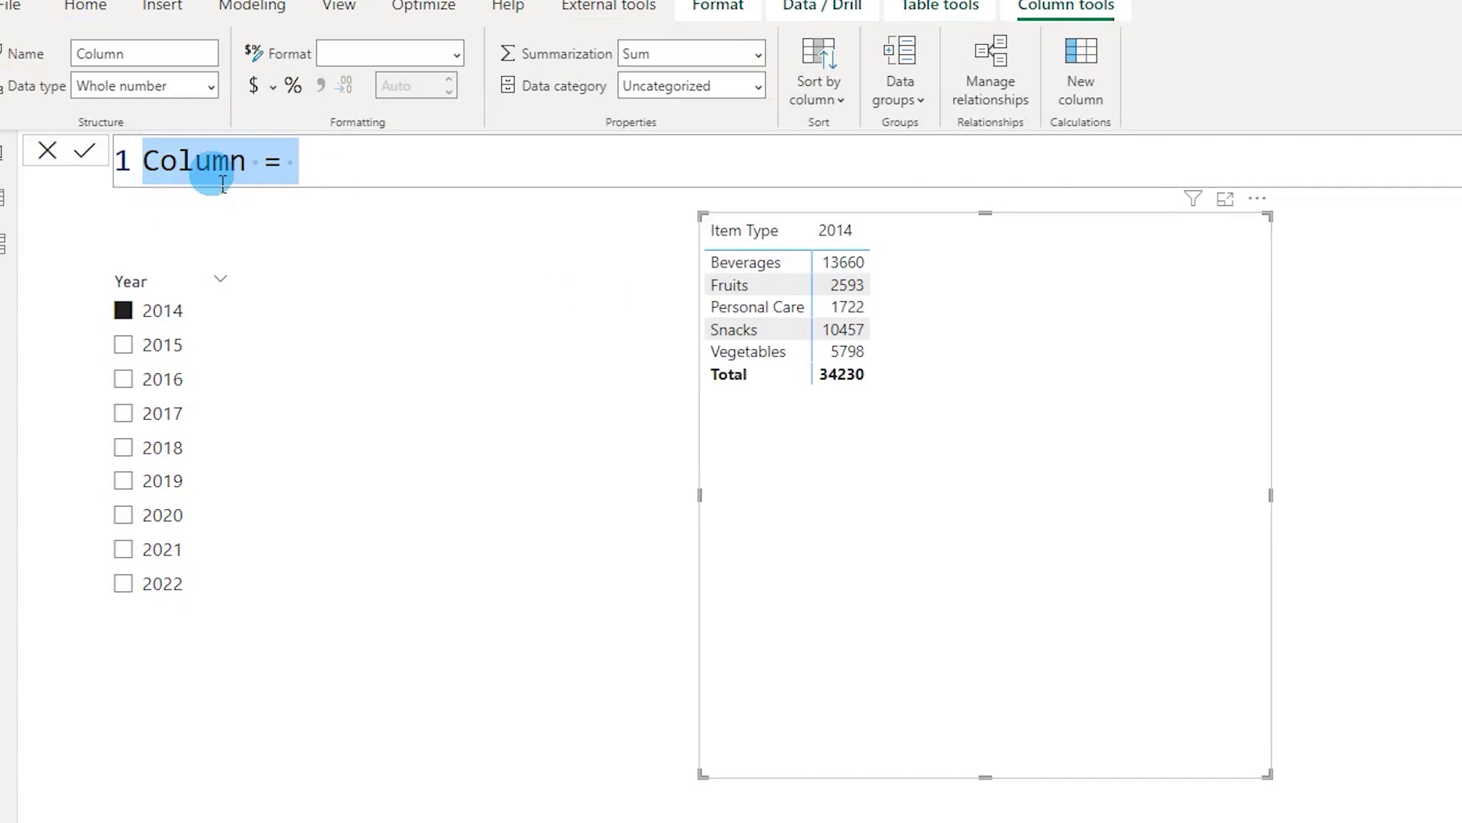
Step: Add a calculated column Header = 'Year'[Year] & " Sales" to the Year table
{"action": "double_click", "coordinate": [219, 180]}
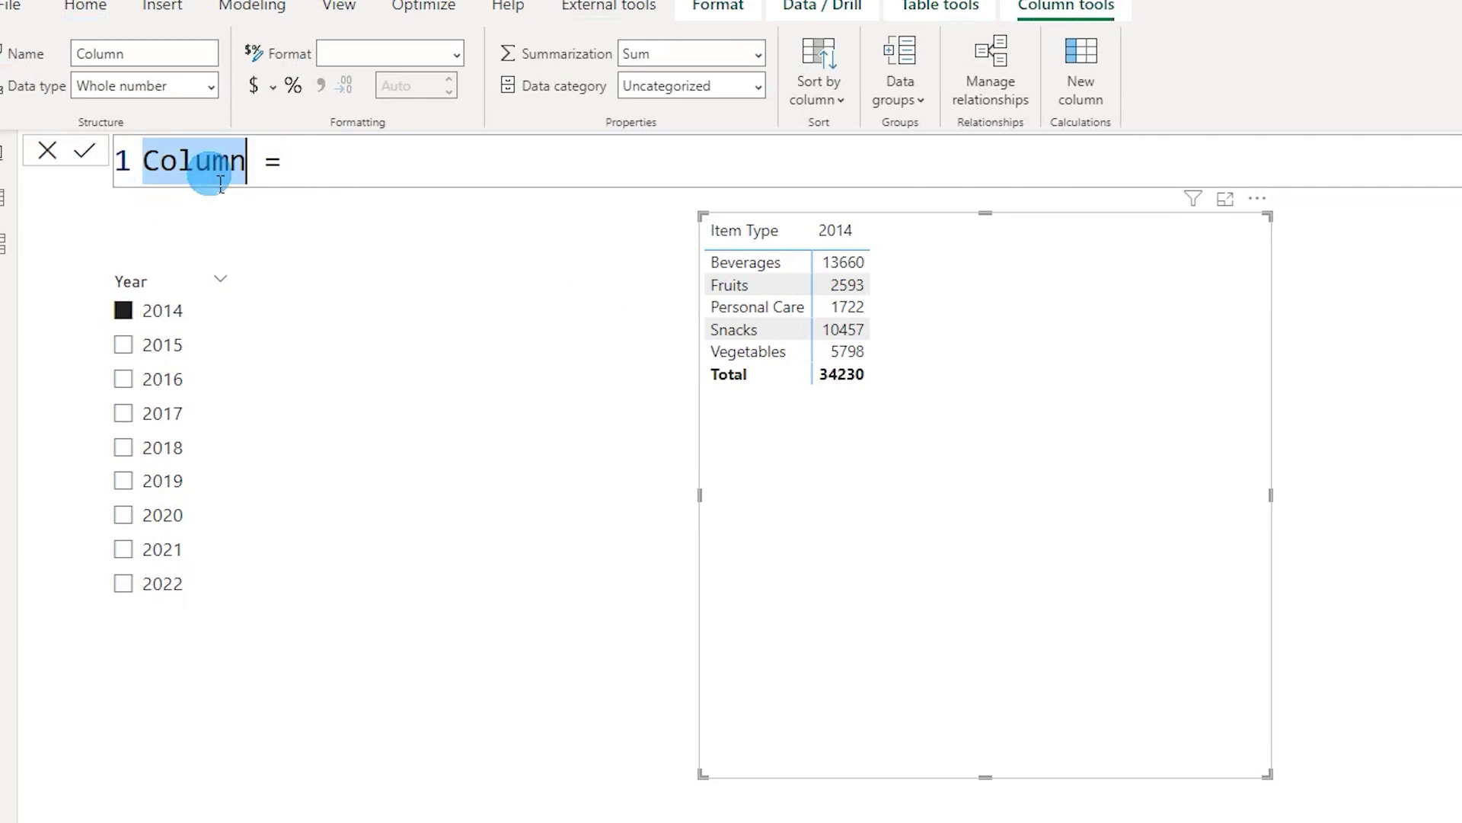
{"action": "type", "text": "Header"}
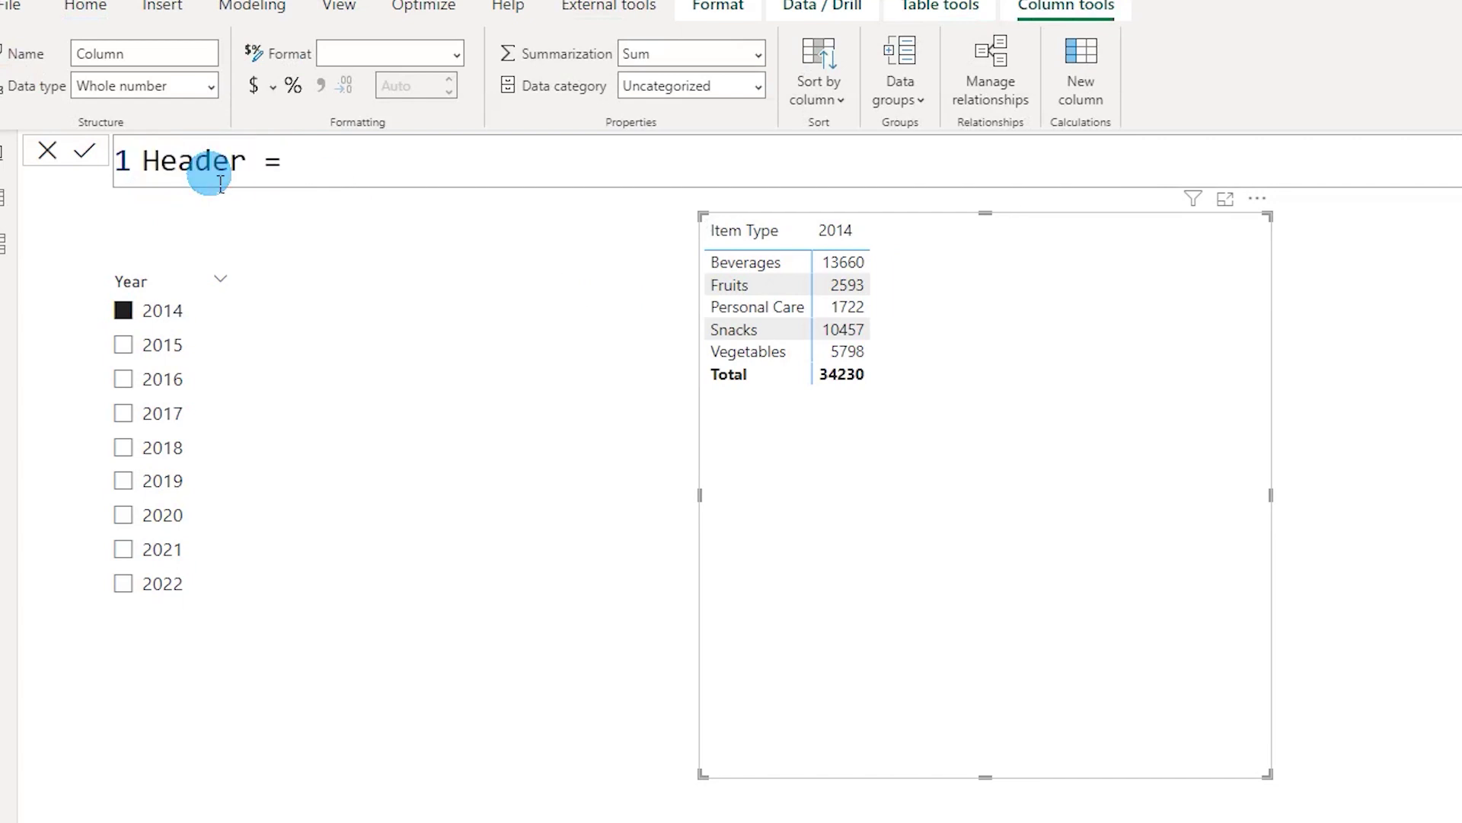
{"action": "left_click", "coordinate": [378, 164]}
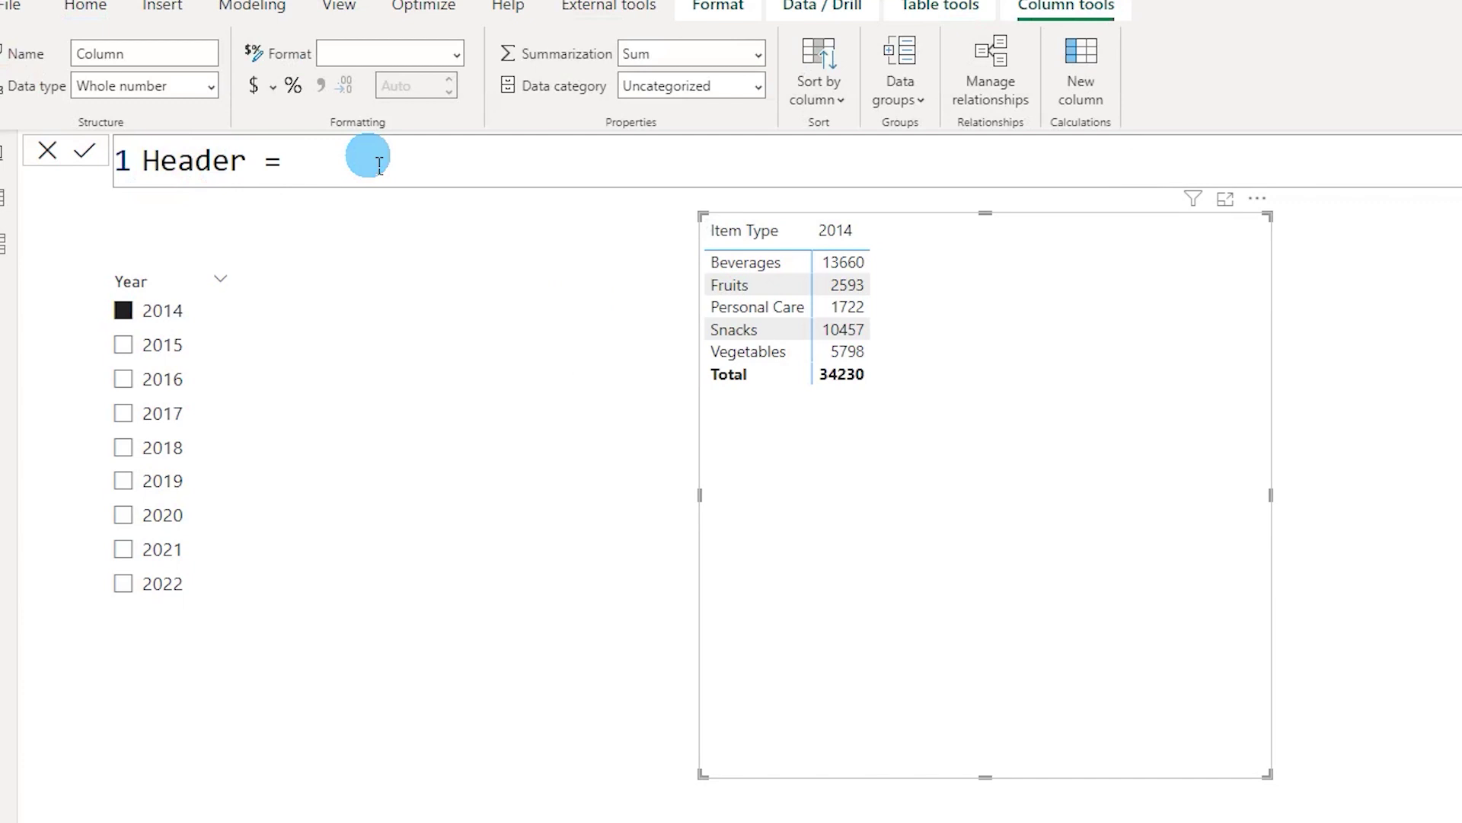
{"action": "type", "text": "Year"}
{"action": "key", "text": "Down"}
{"action": "key", "text": "Tab"}
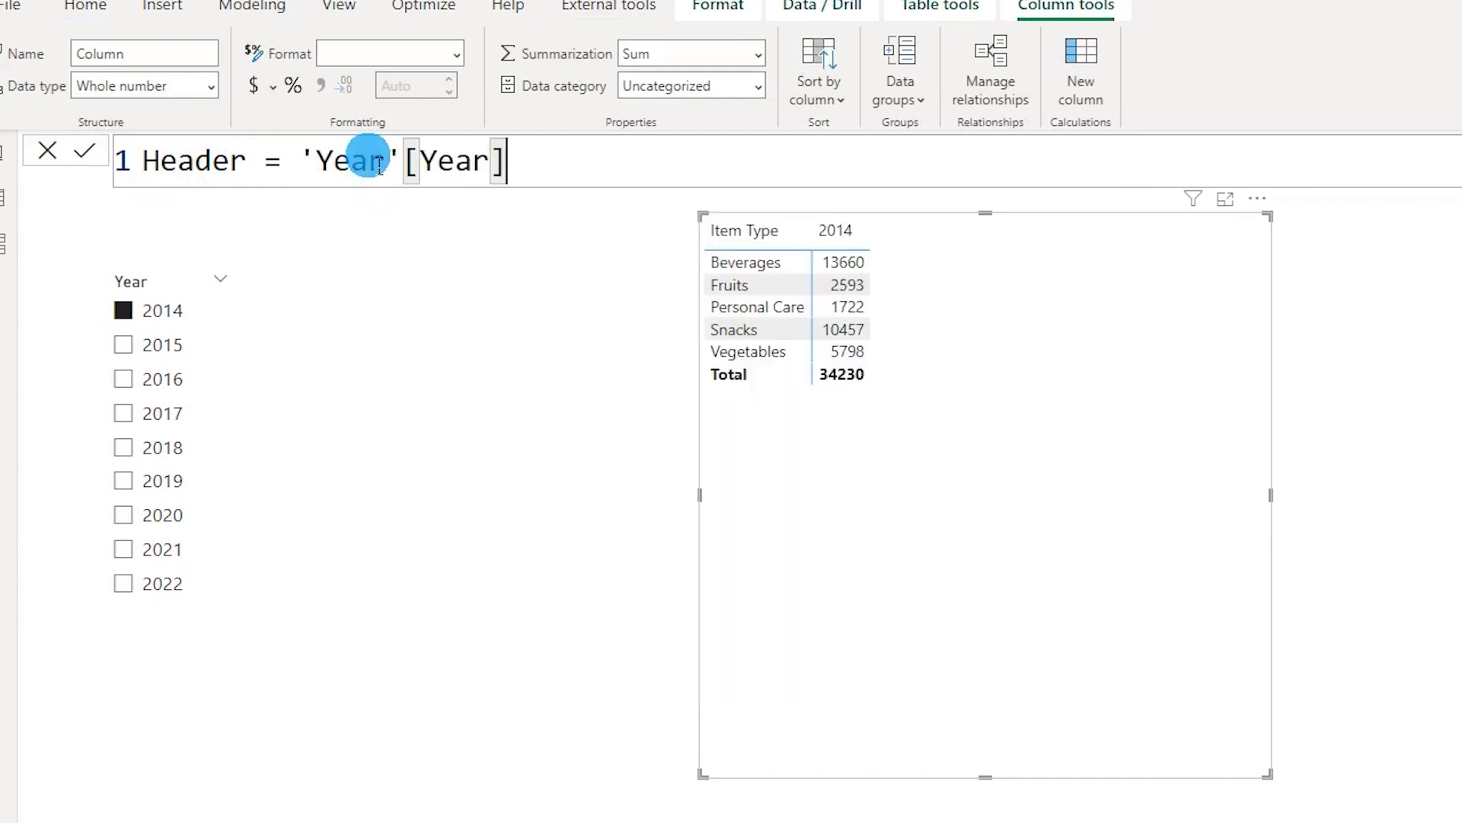
{"action": "type", "text": "&  "}
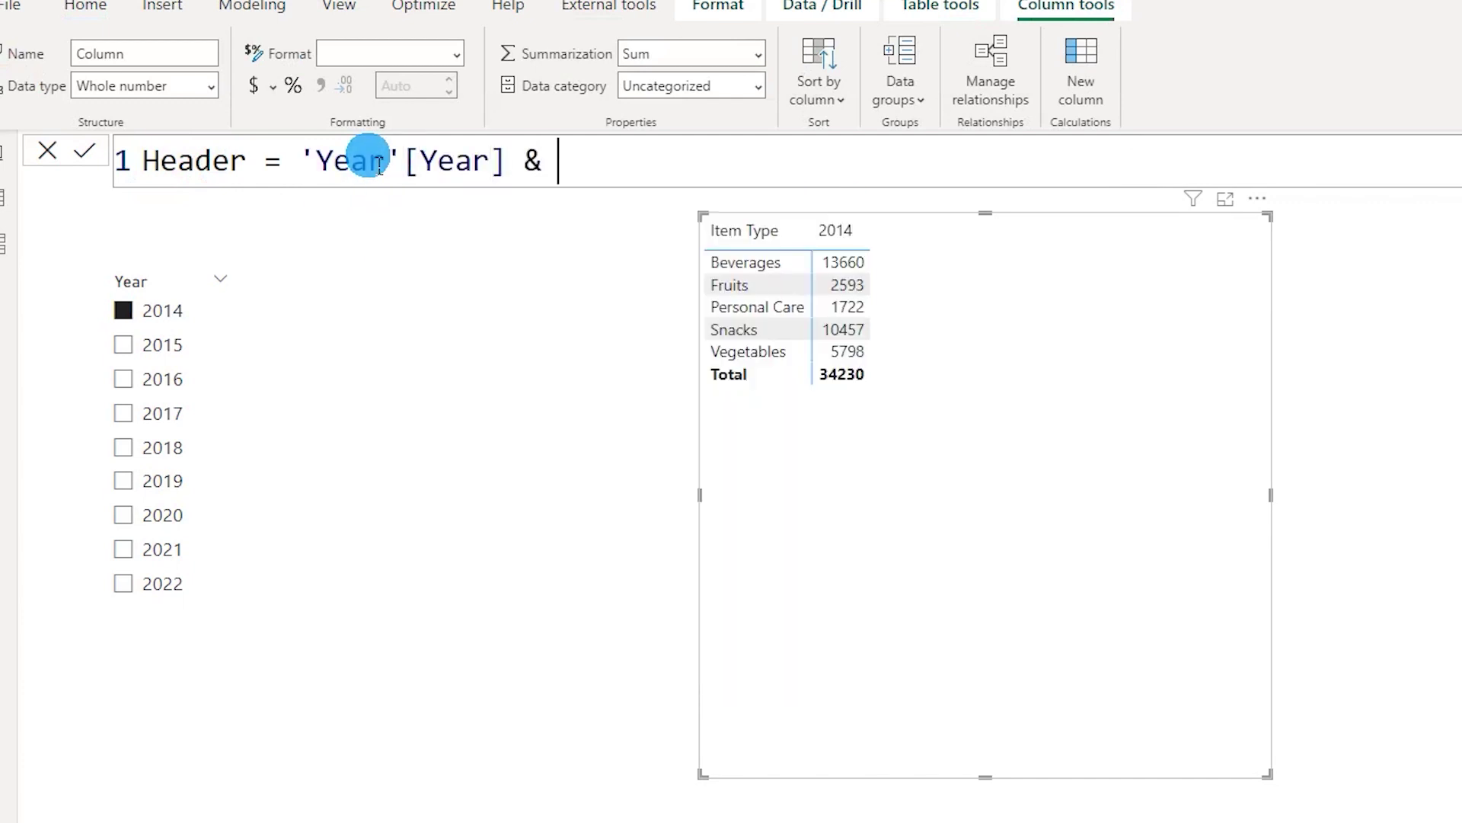
{"action": "type", "text": "\" Sales"}
{"action": "key", "text": "Left"}
{"action": "key", "text": "Left"}
{"action": "key", "text": "Left"}
{"action": "key", "text": "Left"}
{"action": "key", "text": "Left"}
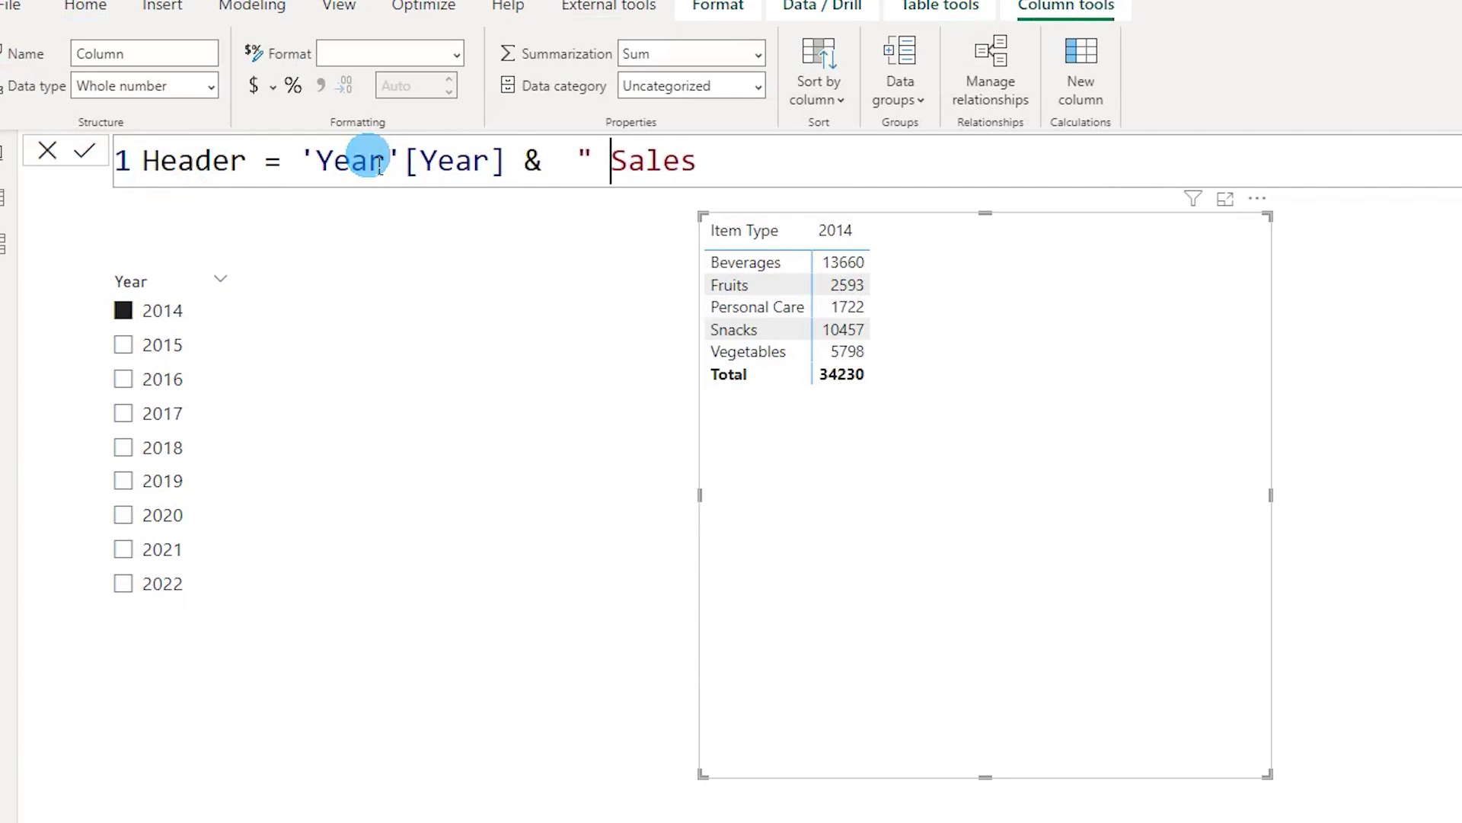
{"action": "left_click", "coordinate": [720, 164]}
{"action": "type", "text": "\""}
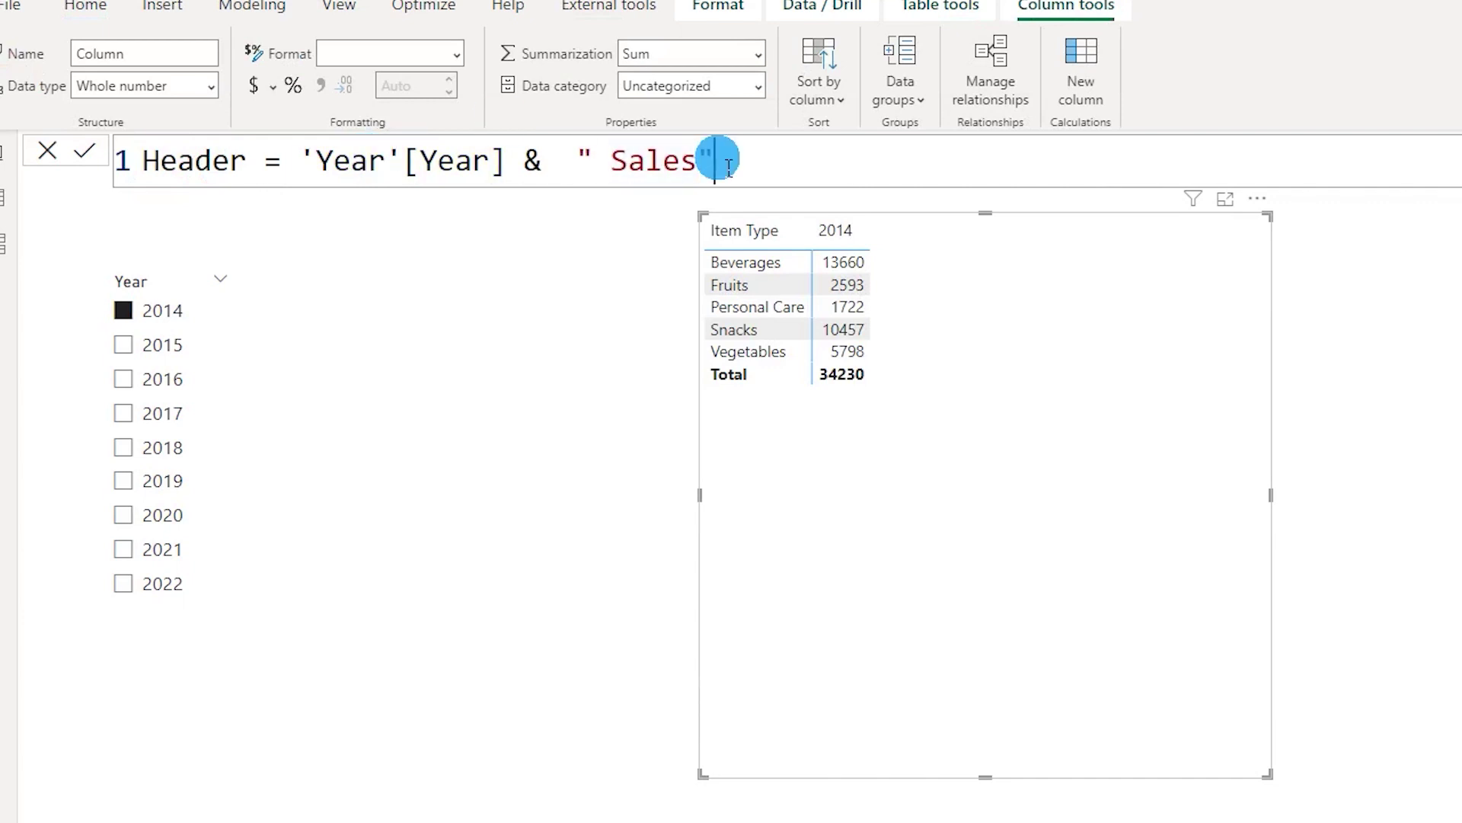
{"action": "key", "text": "Return"}
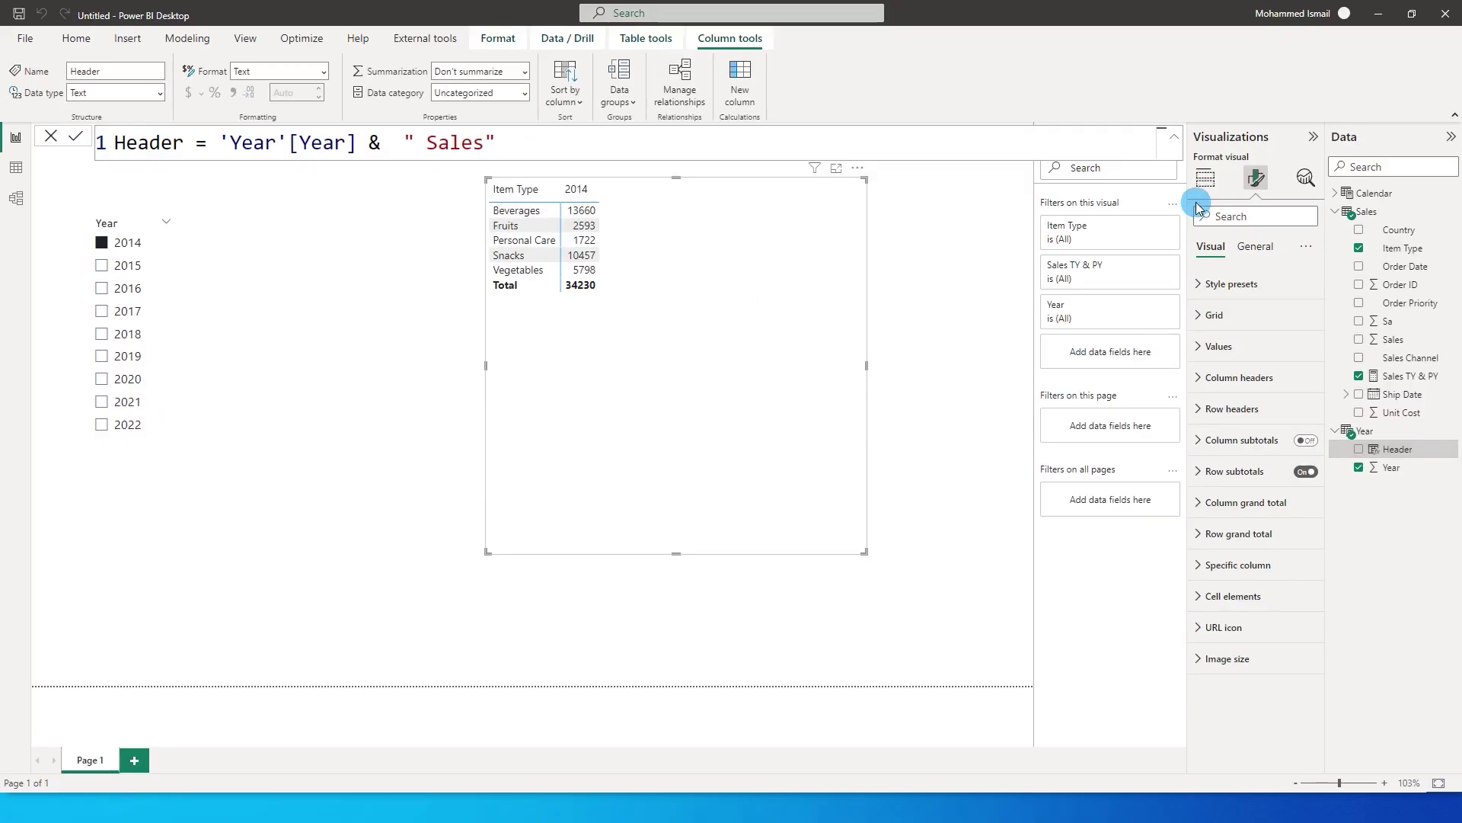
{"action": "left_click", "coordinate": [1205, 179]}
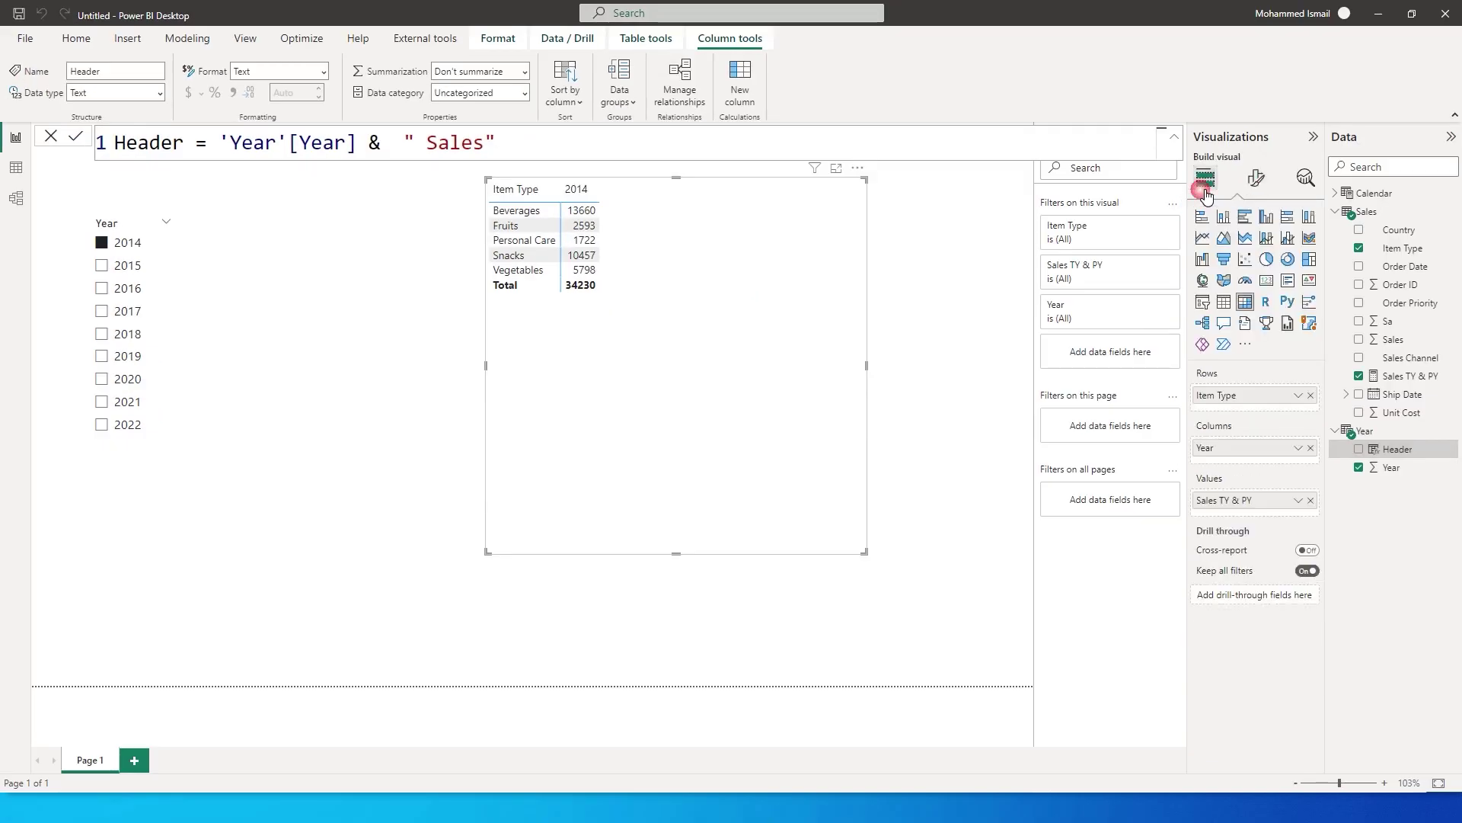
Step: Replace Year with Header in the matrix columns and set the Year slicer to 2019
{"action": "left_click", "coordinate": [1309, 449]}
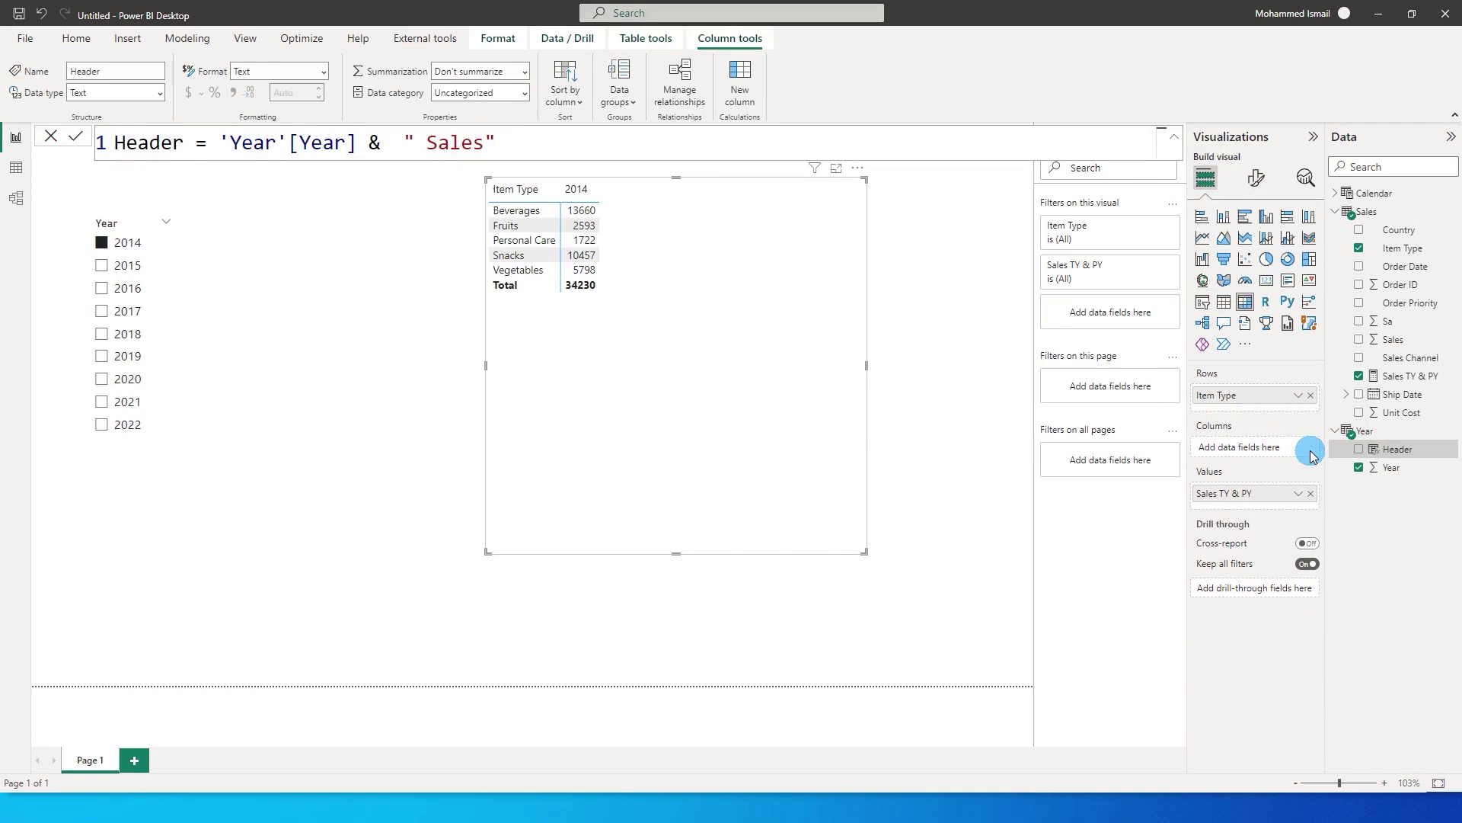
{"action": "left_click_drag", "start_coordinate": [1408, 456], "coordinate": [1234, 450]}
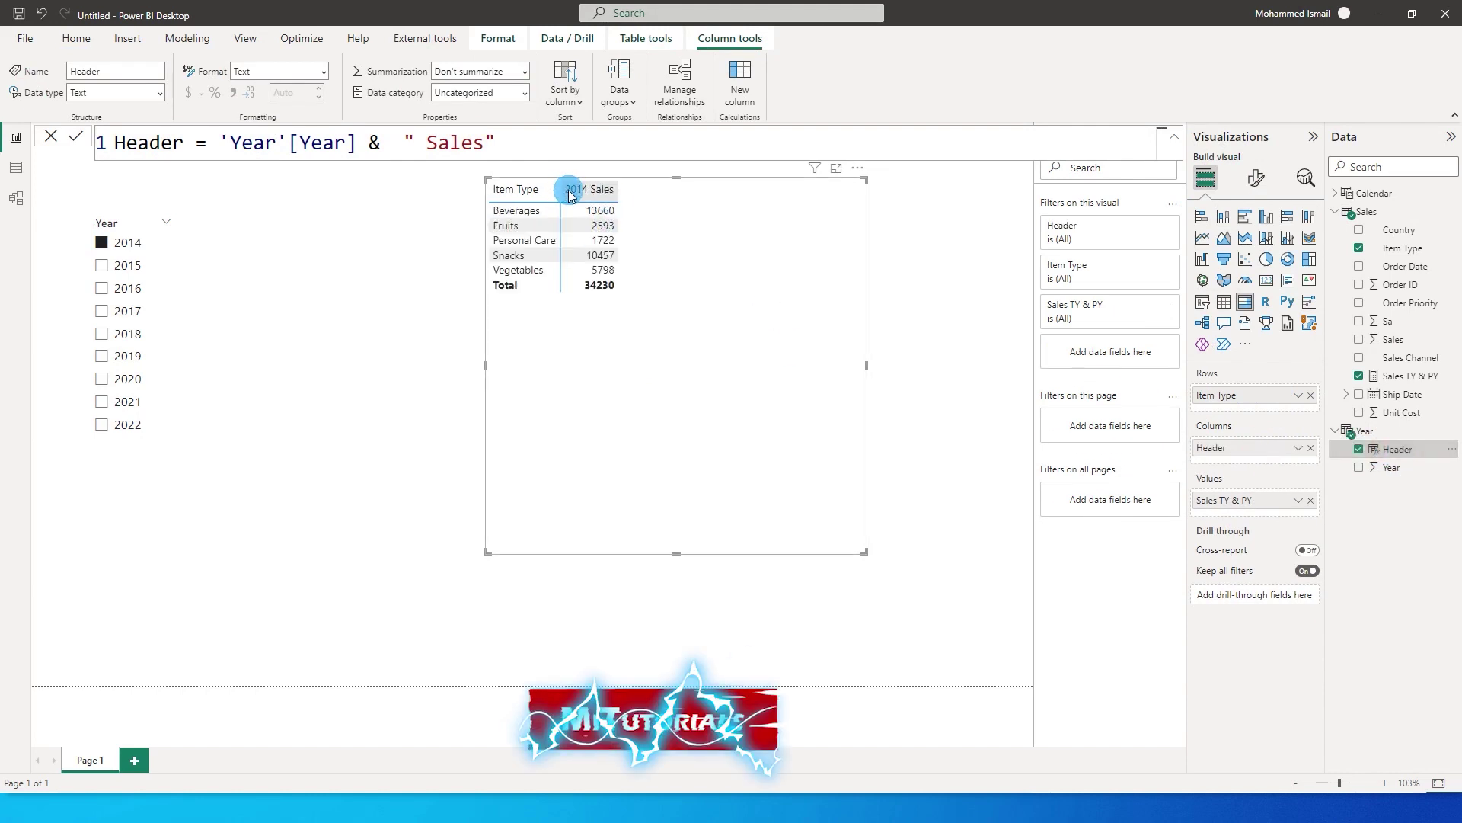
{"action": "left_click", "coordinate": [108, 361]}
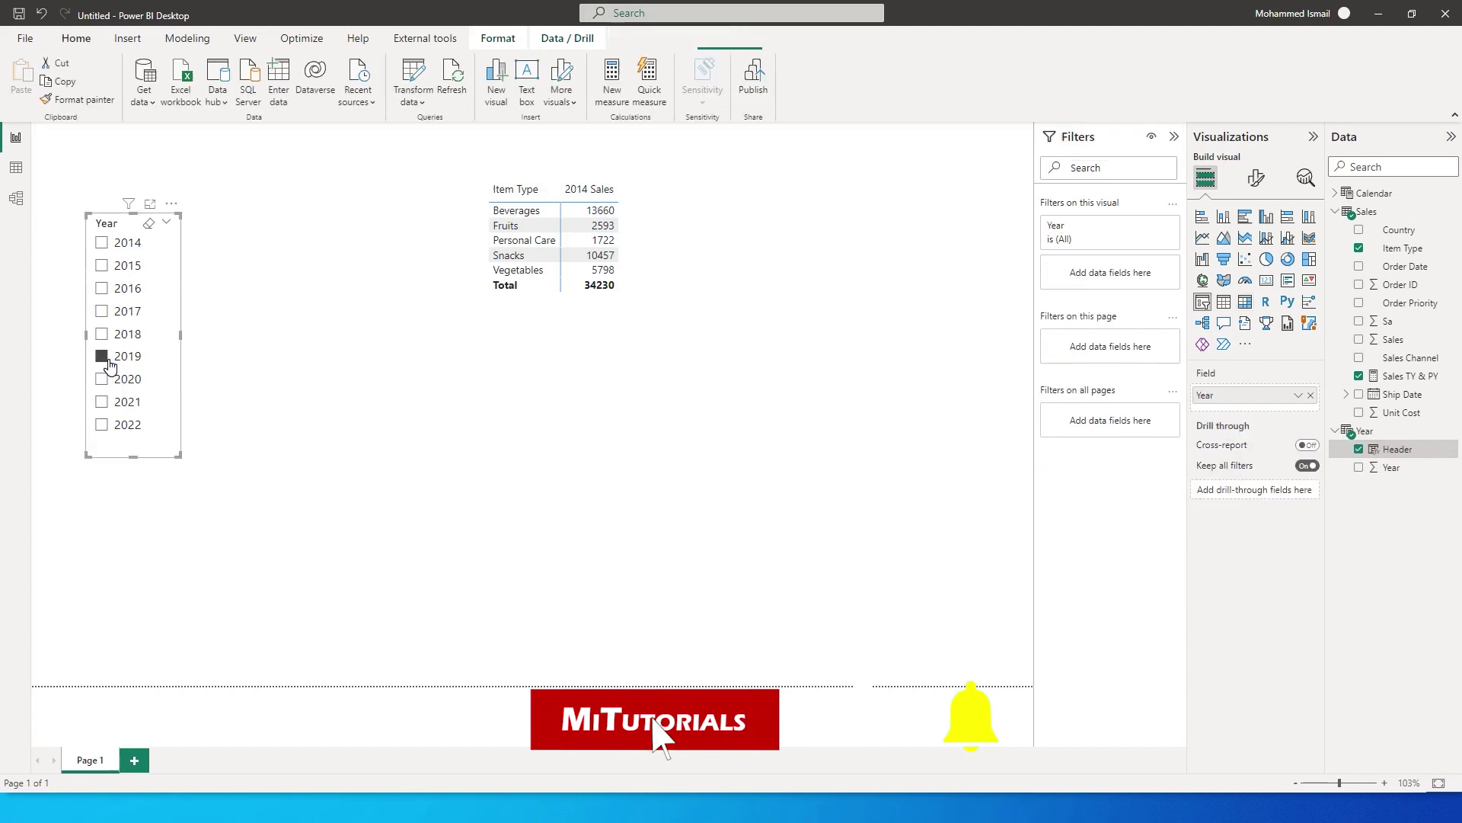